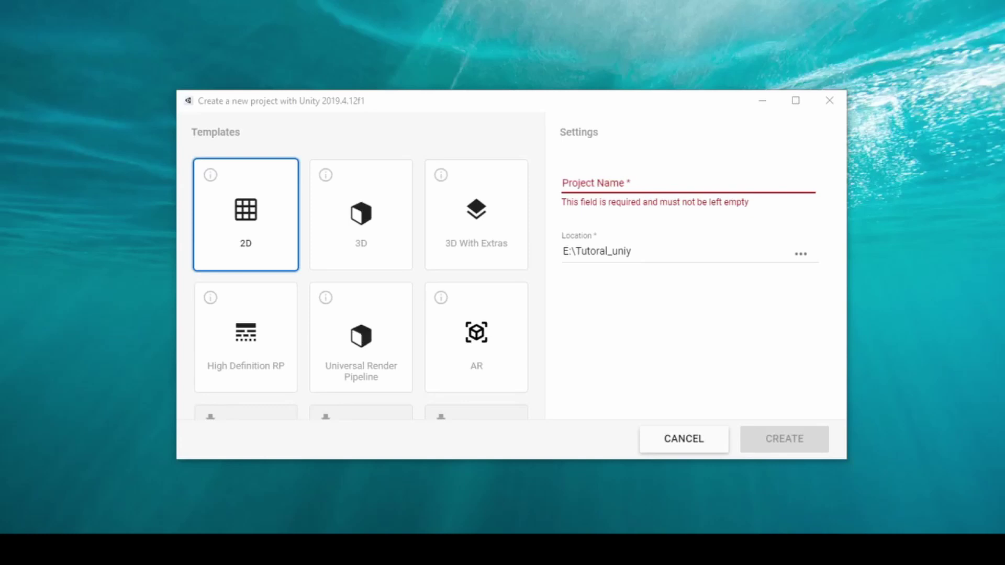
# Name the new 2D project 'firebase google authentication' in E:\Tutoral_uniy and create it.
pyautogui.click(686, 175)
pyautogui.write('f')
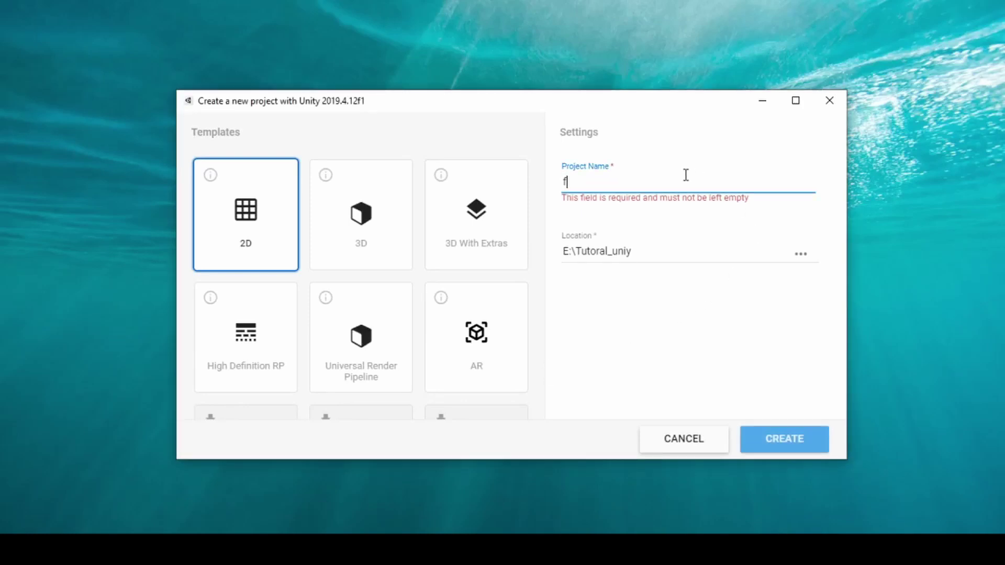
pyautogui.write('ire')
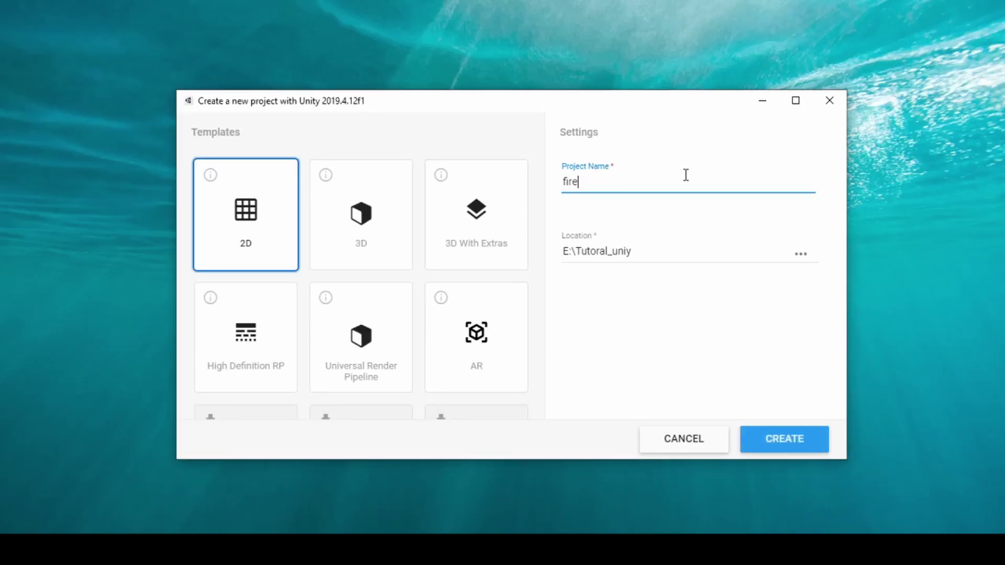
pyautogui.write('base google auth')
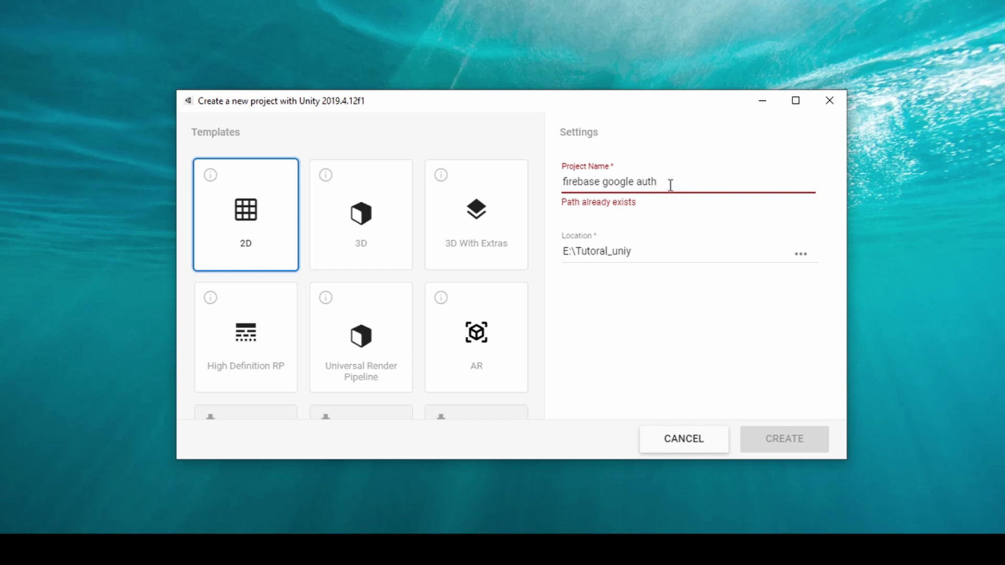
pyautogui.write('entica')
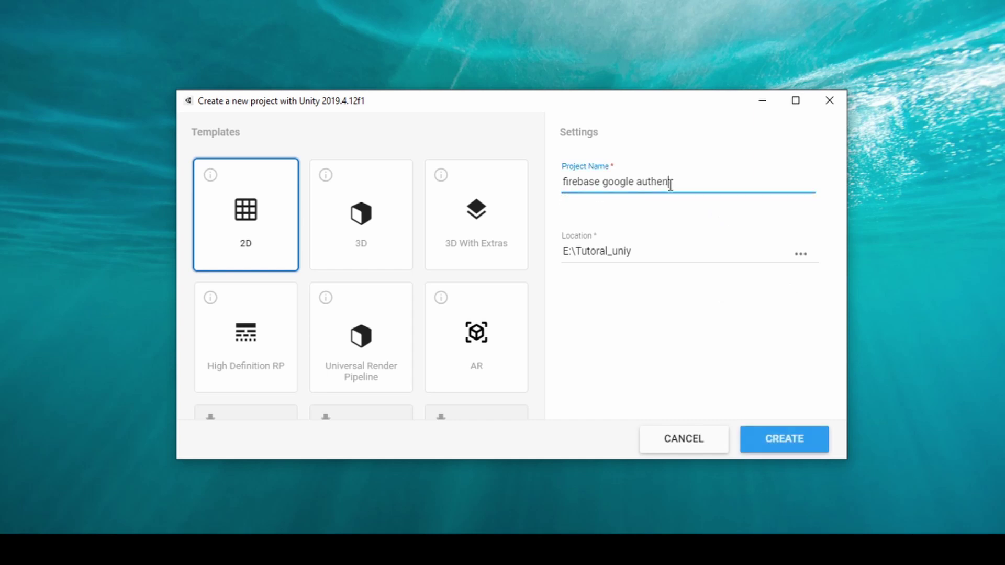
pyautogui.write('tion')
pyautogui.click(780, 442)
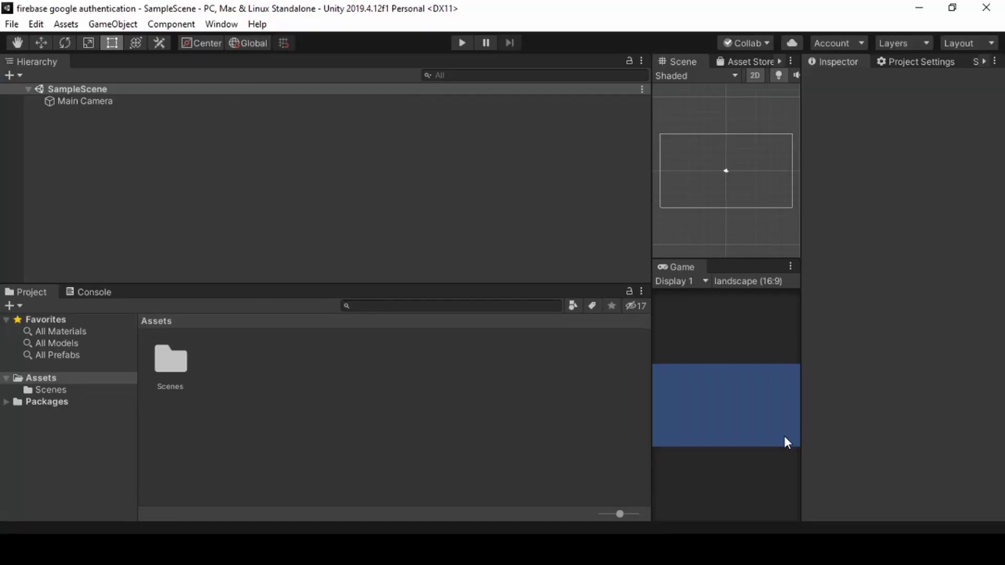
# In Build Settings, select Android and switch the project's platform to it.
pyautogui.click(11, 24)
pyautogui.click(55, 171)
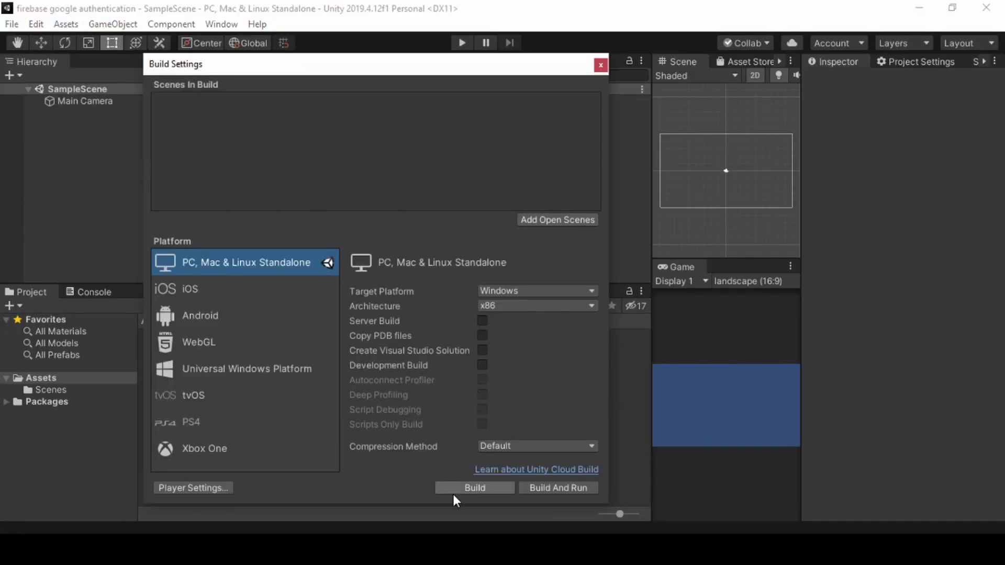
pyautogui.click(244, 320)
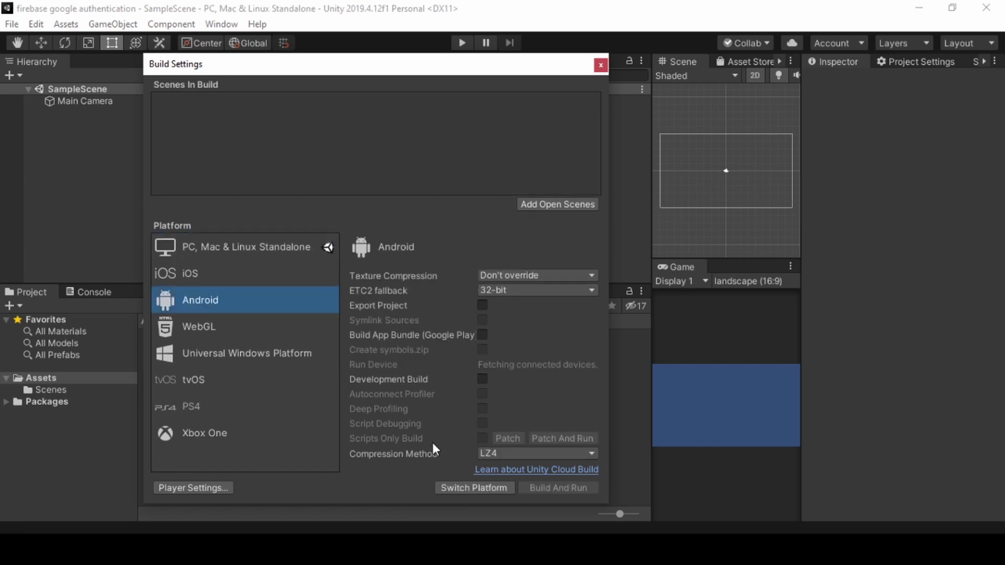
pyautogui.click(462, 488)
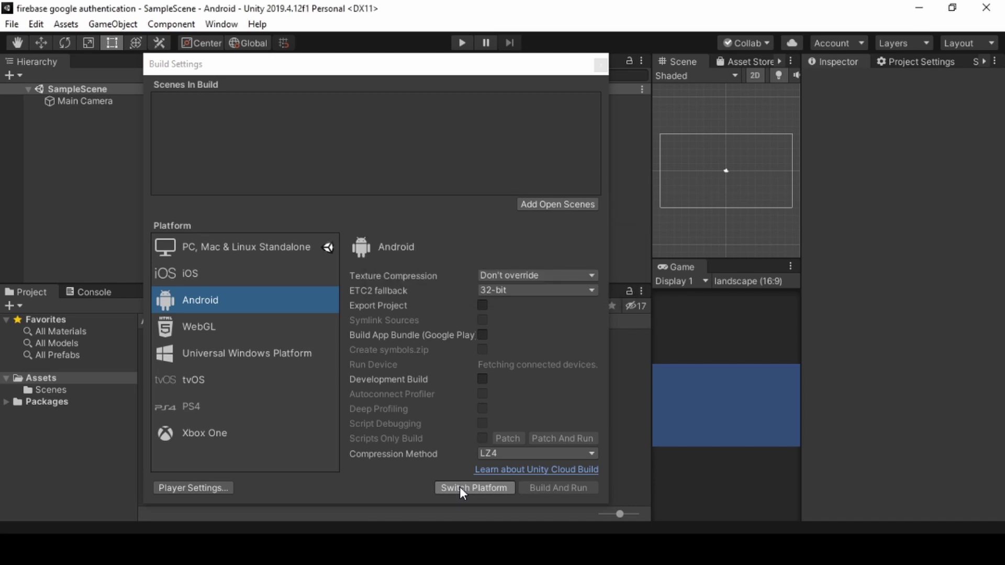
pyautogui.click(460, 486)
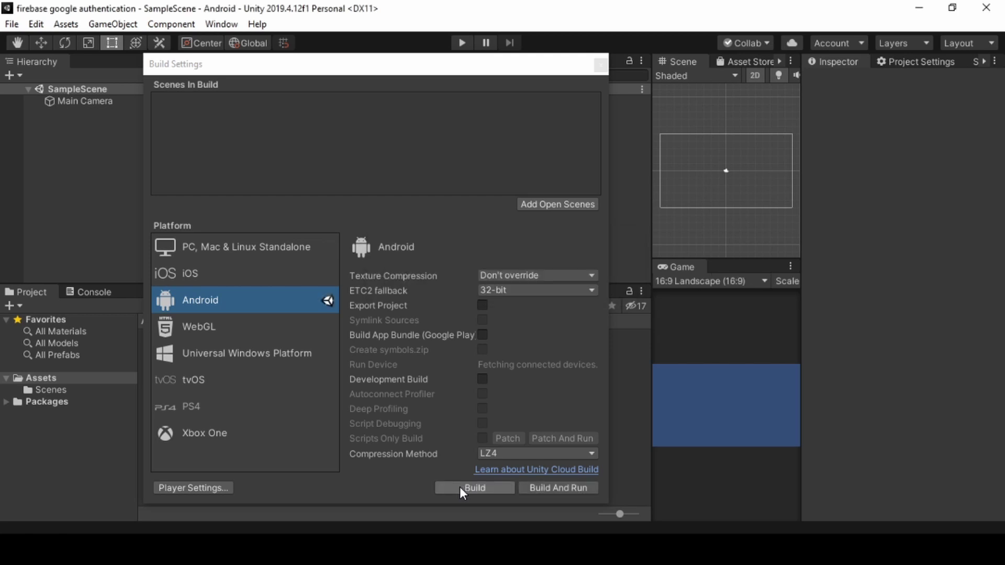
# Open the Keystore Manager from Player Publishing Settings in Project Settings.
pyautogui.click(602, 66)
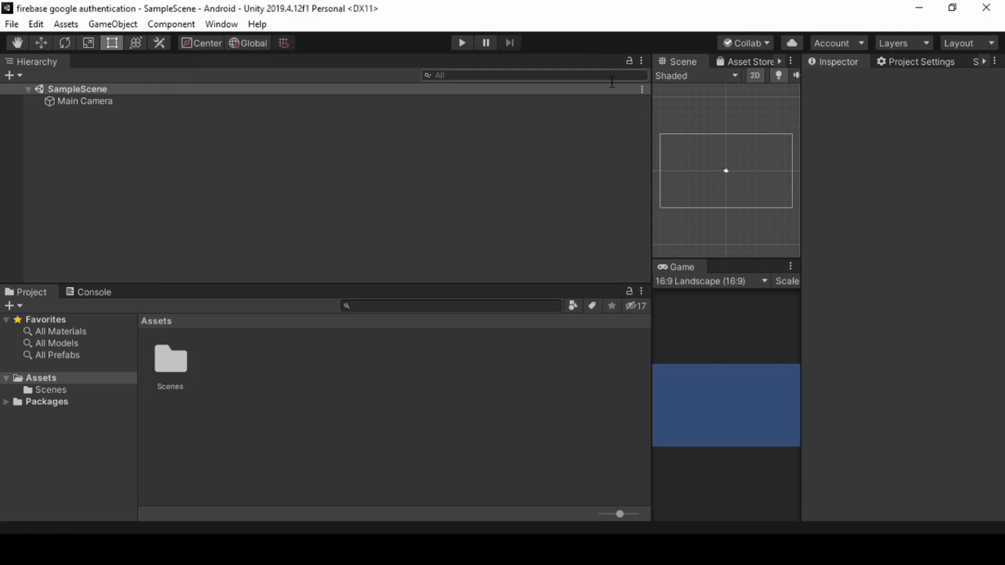
pyautogui.click(923, 61)
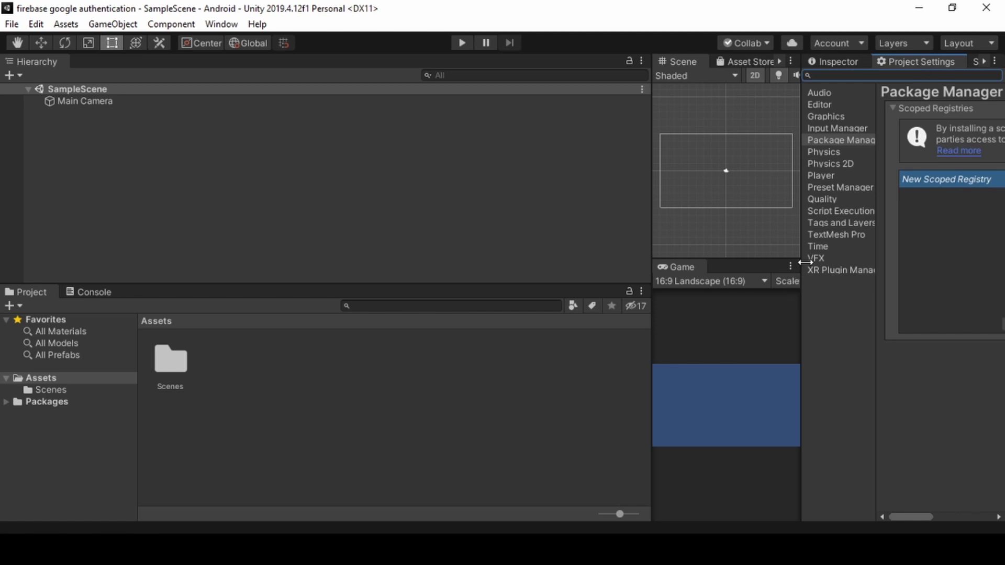
pyautogui.click(39, 27)
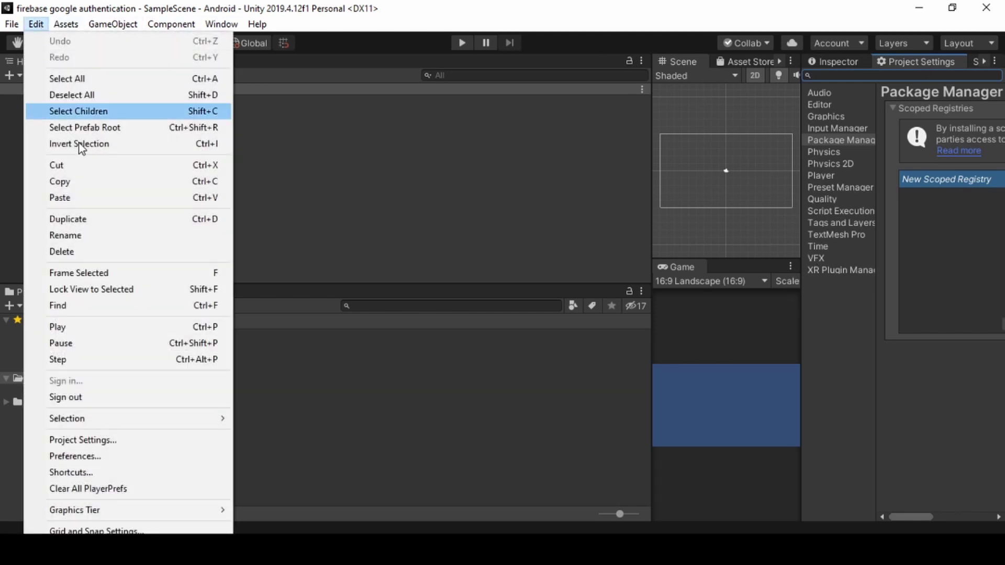
pyautogui.click(98, 441)
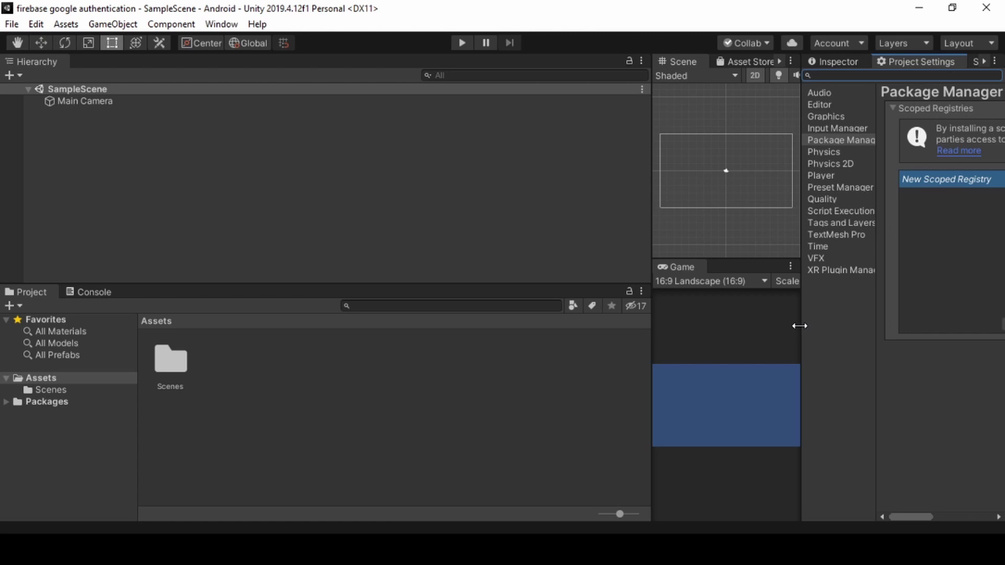
pyautogui.moveTo(800, 325); pyautogui.dragTo(489, 262)
pyautogui.click(511, 176)
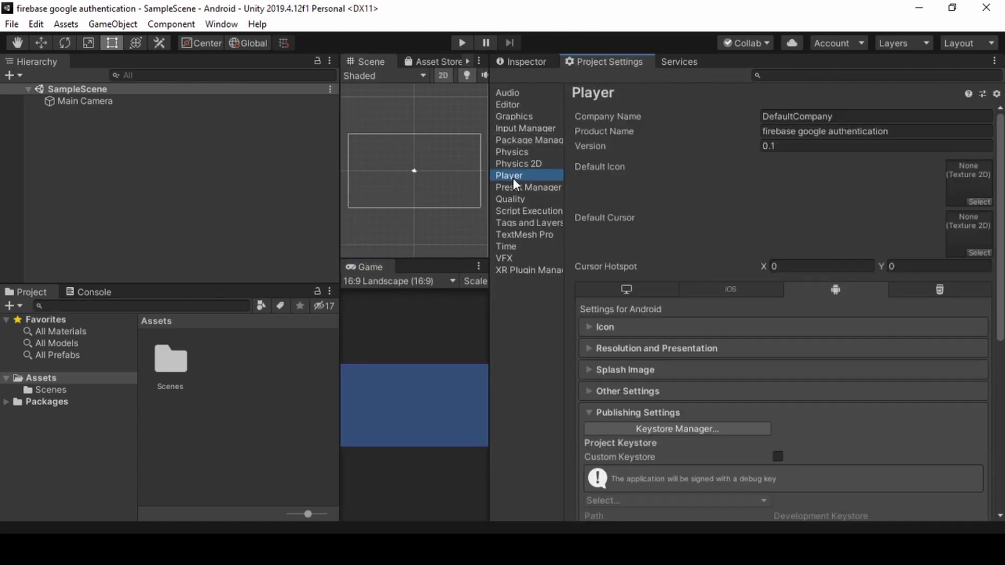
pyautogui.scroll(-5, 670, 314)
pyautogui.click(678, 295)
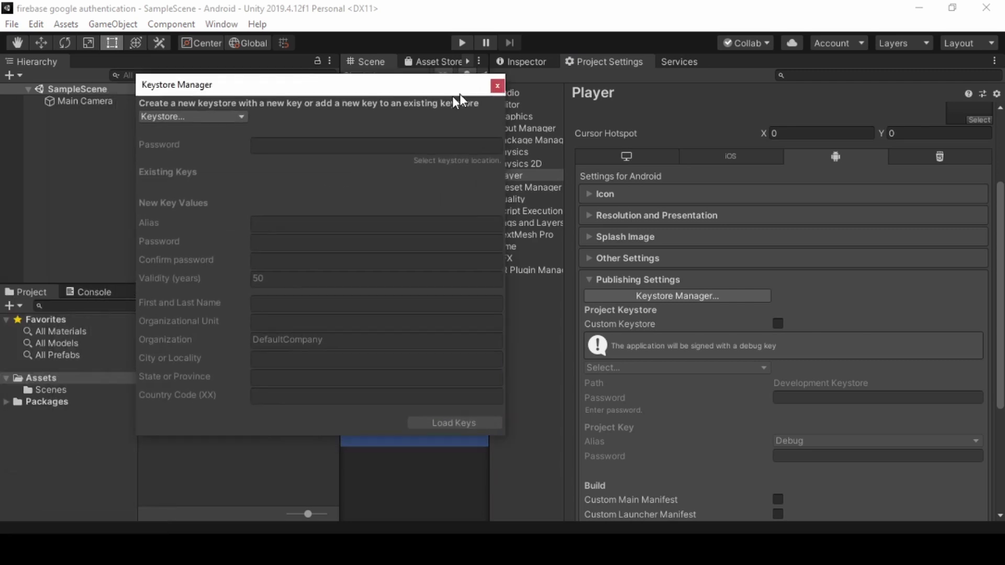
# Create a new keystore saved as user.keystore in the E:\Tutoral_uniy\firebase google authentication folder.
pyautogui.click(219, 109)
pyautogui.moveTo(230, 123)
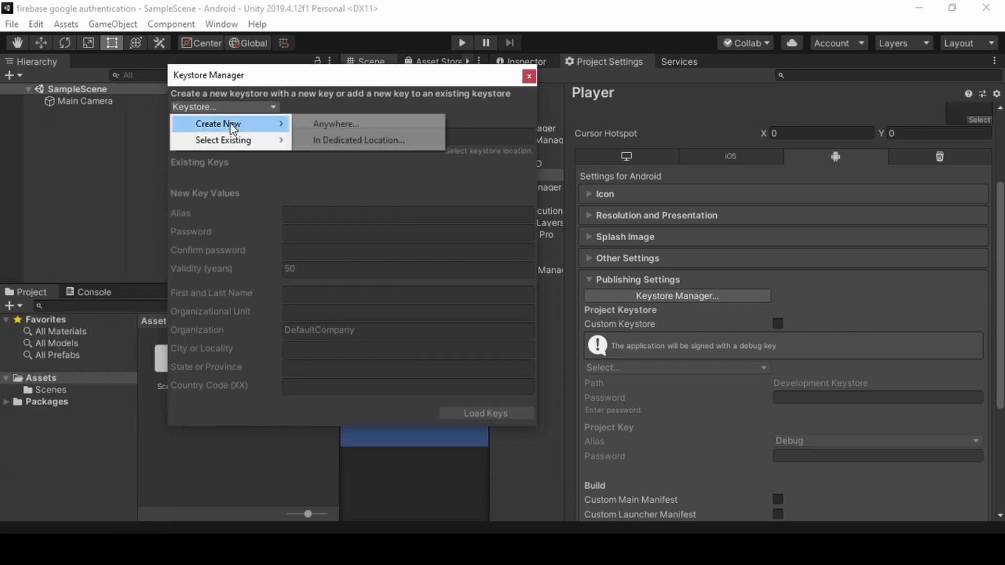
pyautogui.click(326, 139)
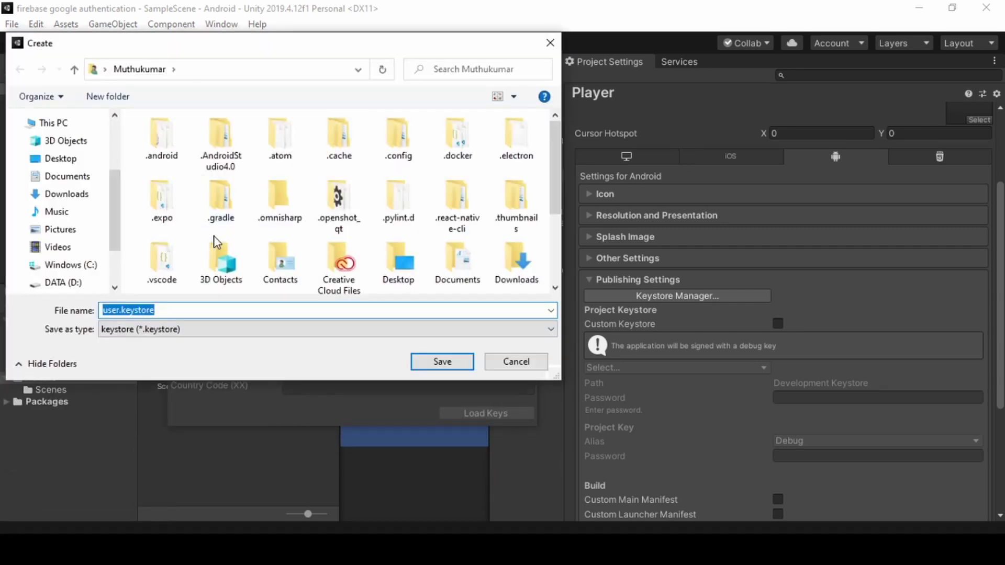
pyautogui.scroll(-3, 63, 209)
pyautogui.click(76, 242)
pyautogui.scroll(-2, 166, 250)
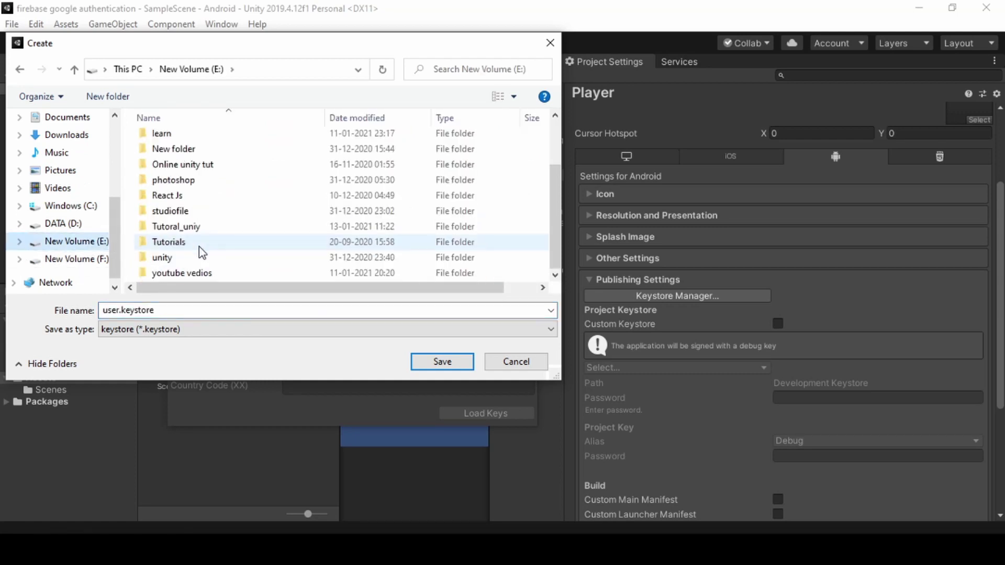
pyautogui.doubleClick(191, 227)
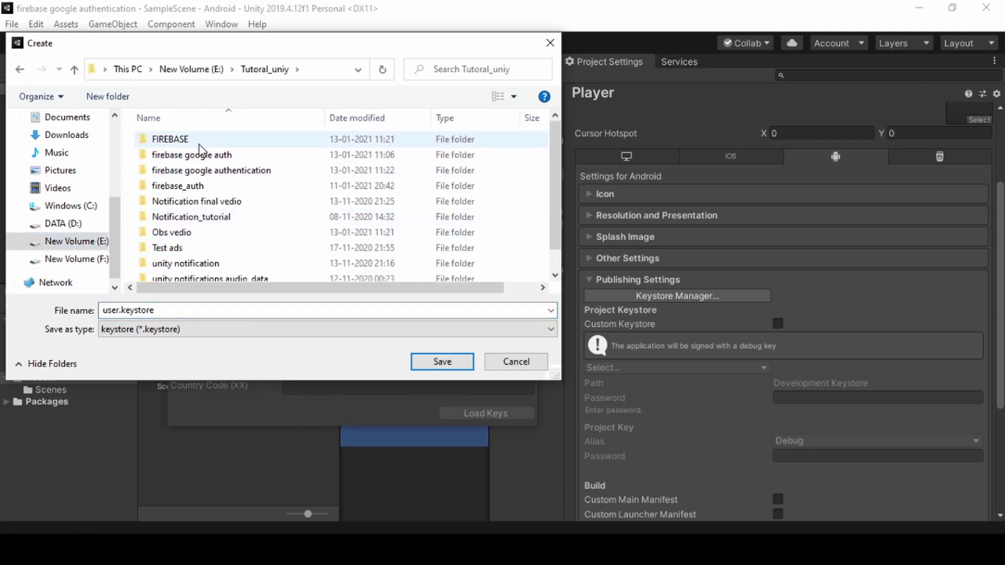
pyautogui.doubleClick(197, 170)
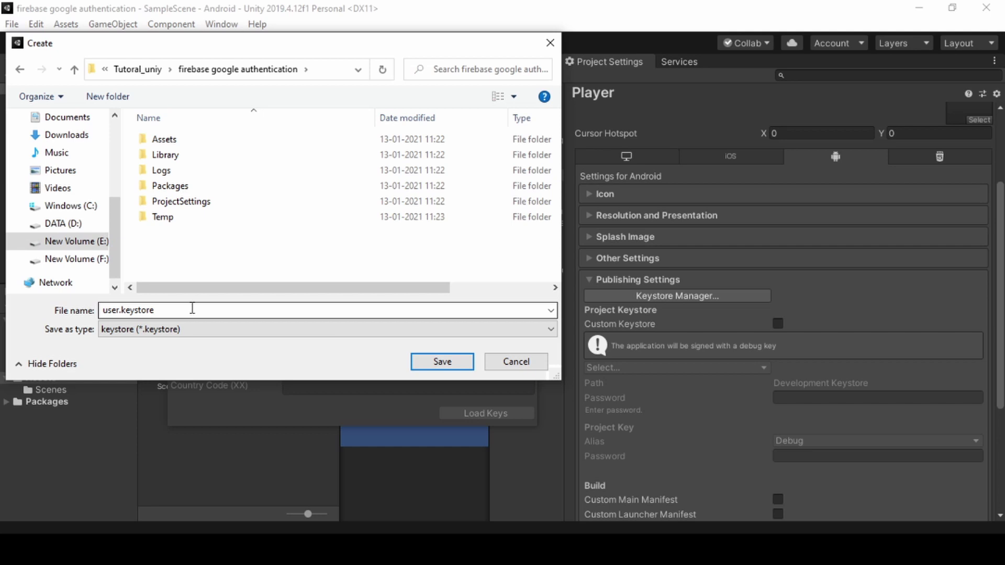
pyautogui.click(432, 365)
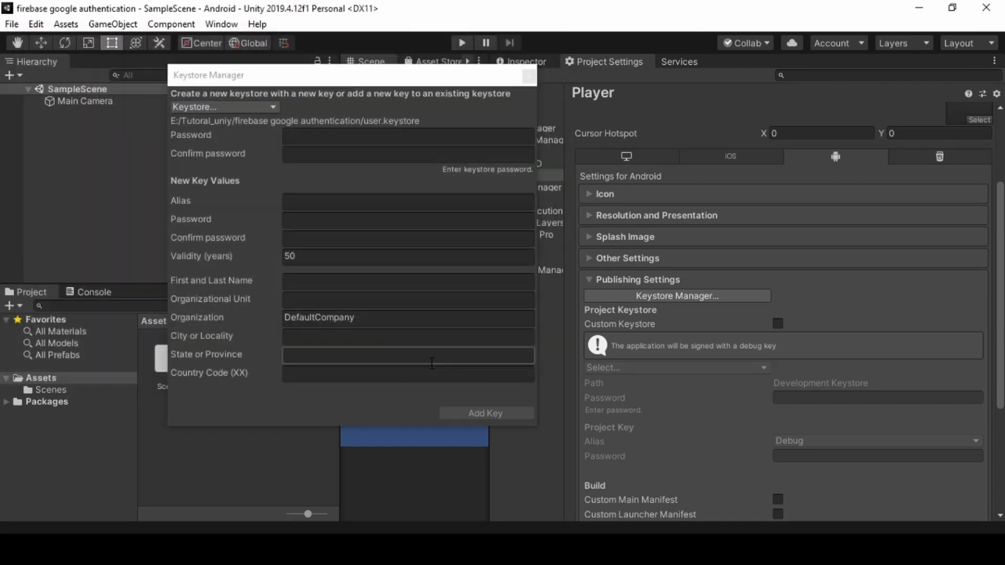
# Enter and confirm the keystore password, set alias 'firebase google', enter and confirm the key password, and add the key.
pyautogui.click(313, 137)
pyautogui.write('******')
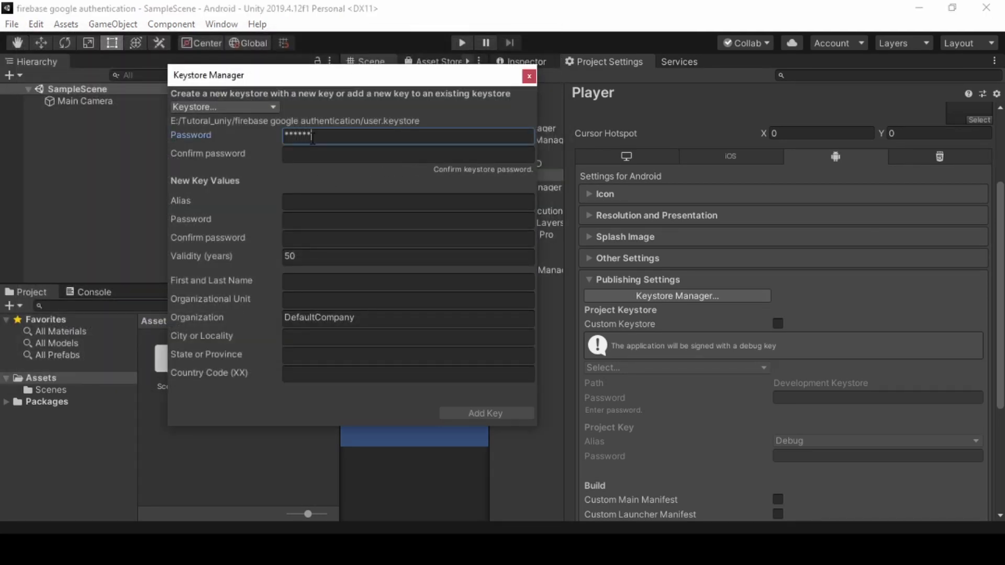
pyautogui.write('***')
pyautogui.click(310, 153)
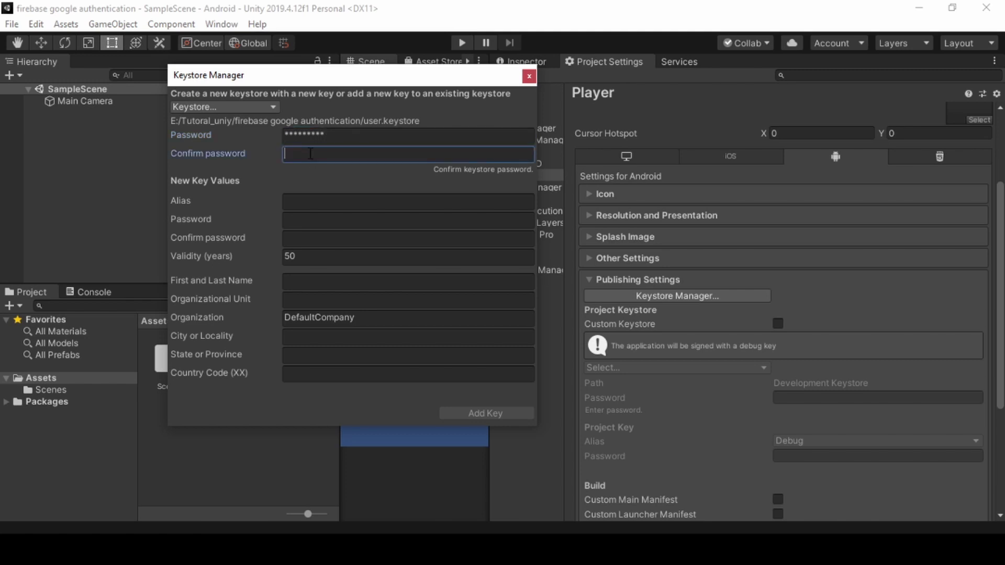
pyautogui.write('******')
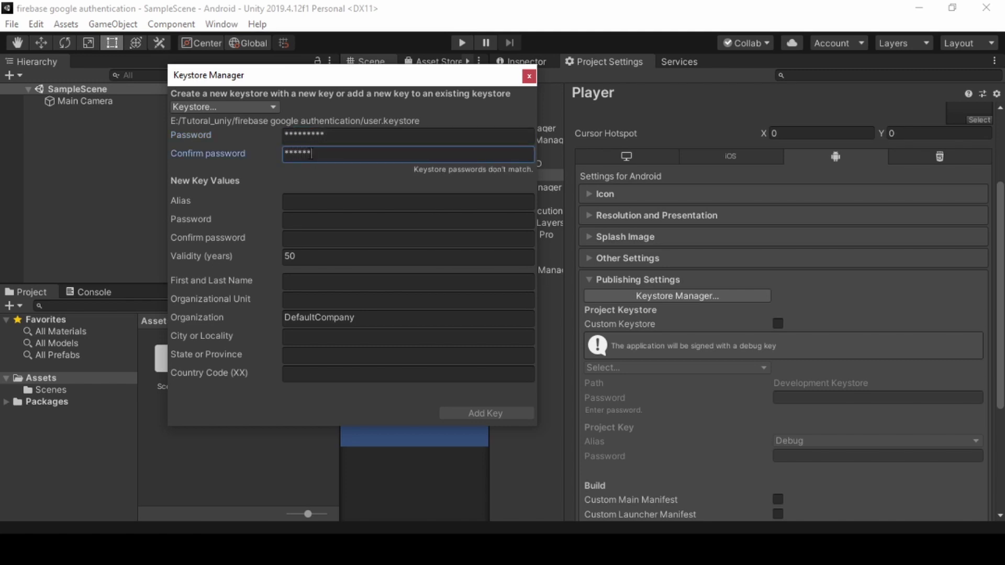
pyautogui.write('****')
pyautogui.click(309, 200)
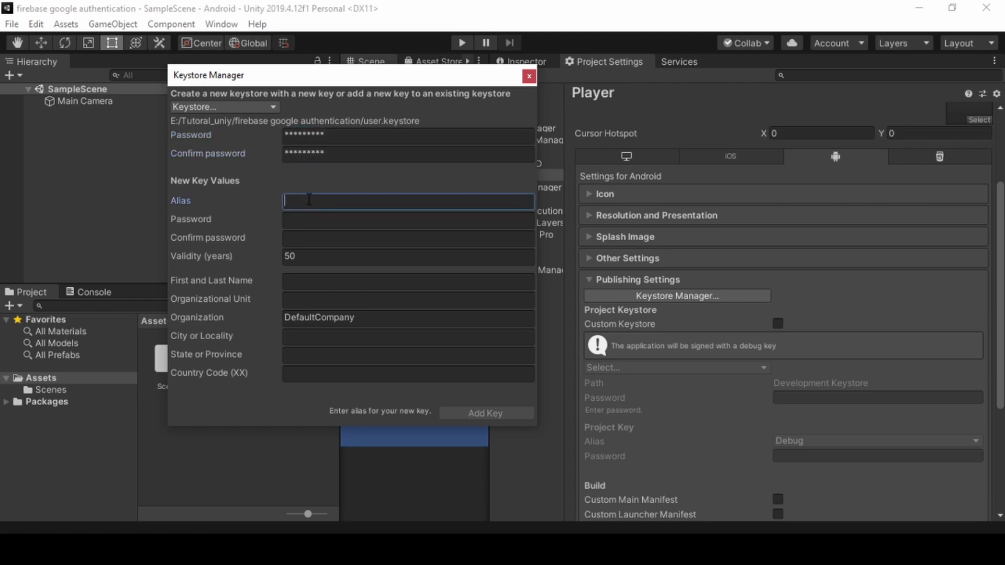
pyautogui.write('fireb')
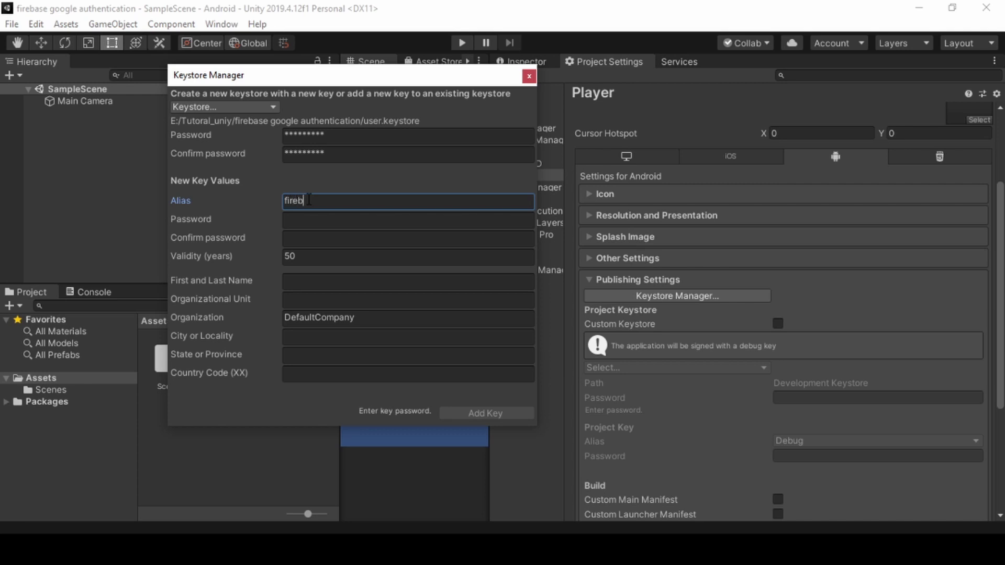
pyautogui.write('ase google')
pyautogui.click(310, 218)
pyautogui.write('12')
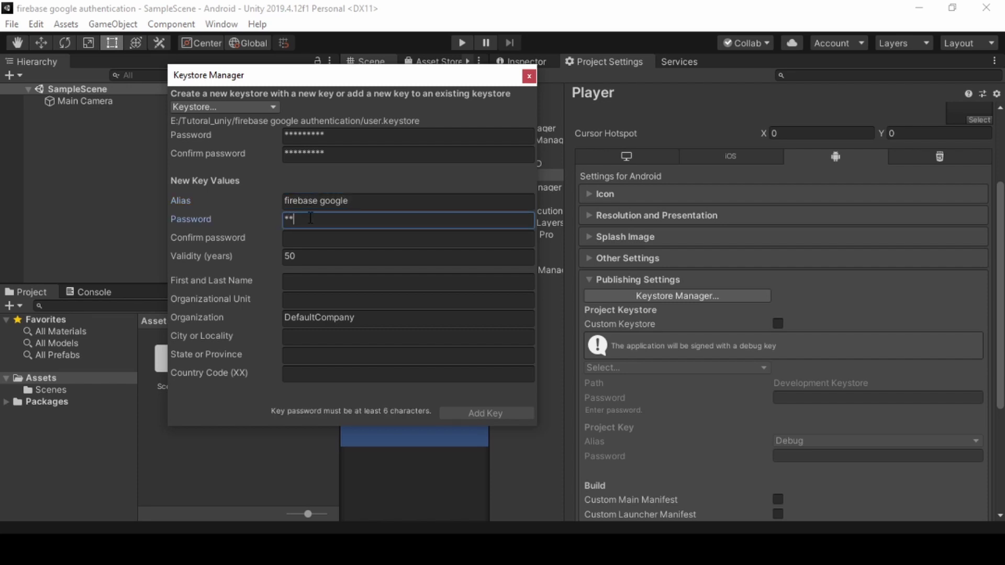
pyautogui.write('34567890')
pyautogui.click(321, 237)
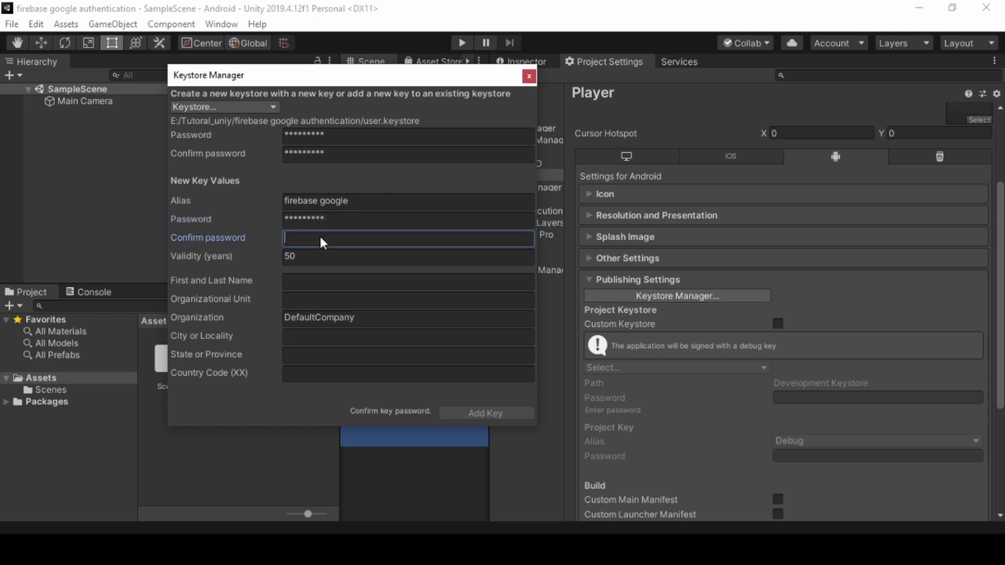
pyautogui.write('1234567890')
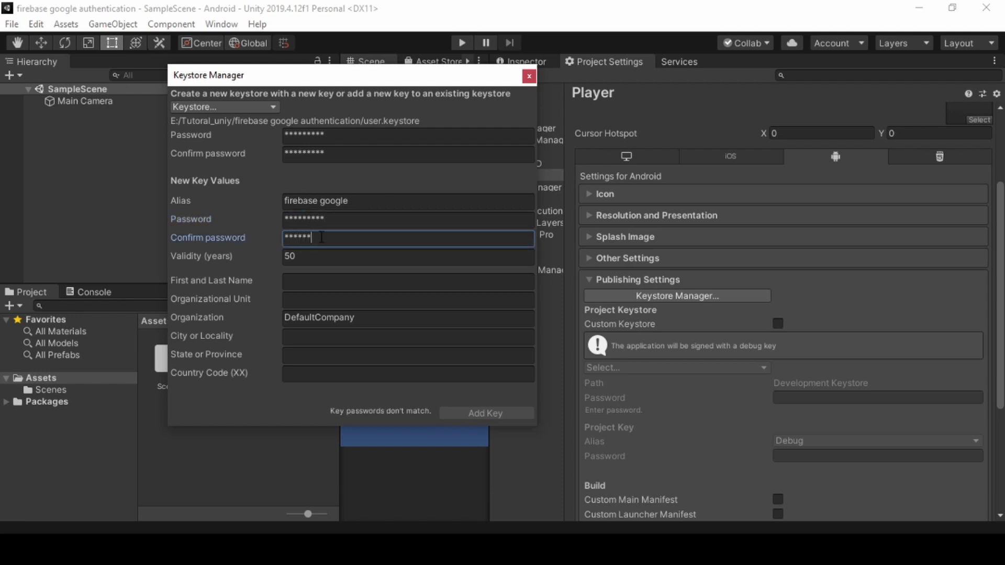
pyautogui.click(485, 413)
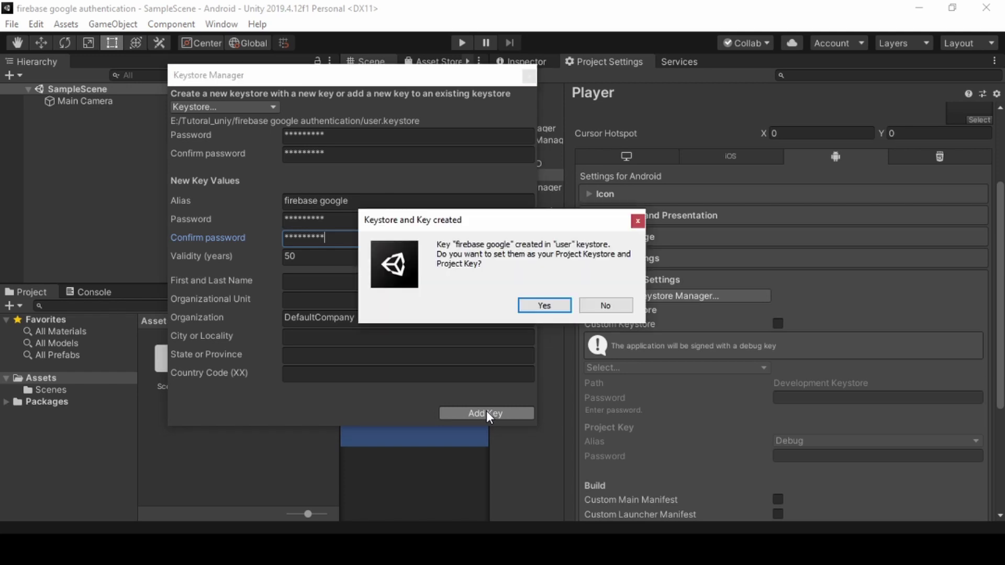
# Make the new keystore the project's, then import external-dependency-manager-latest.unitypackage from E:\unity\Plugins.
pyautogui.click(555, 306)
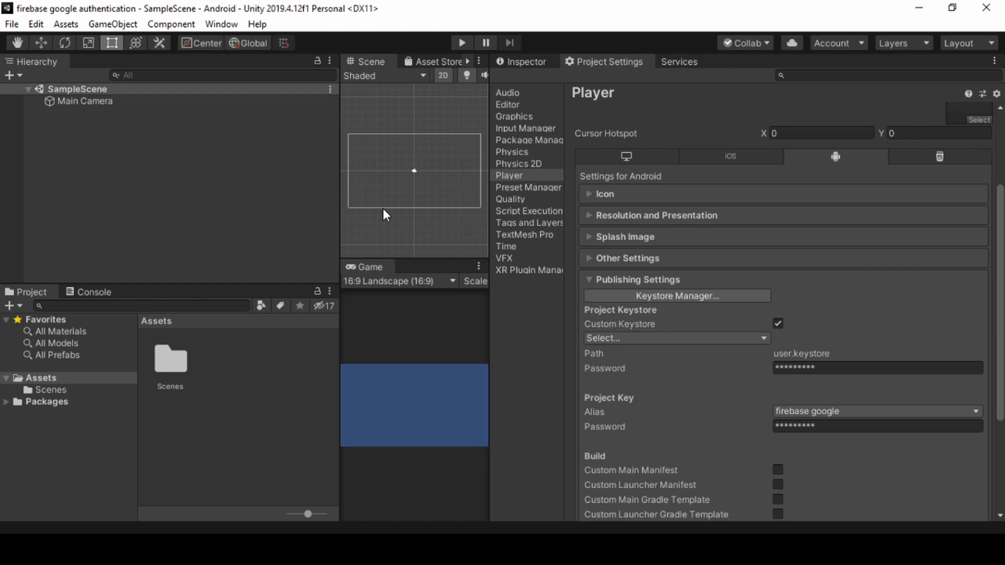
pyautogui.click(64, 25)
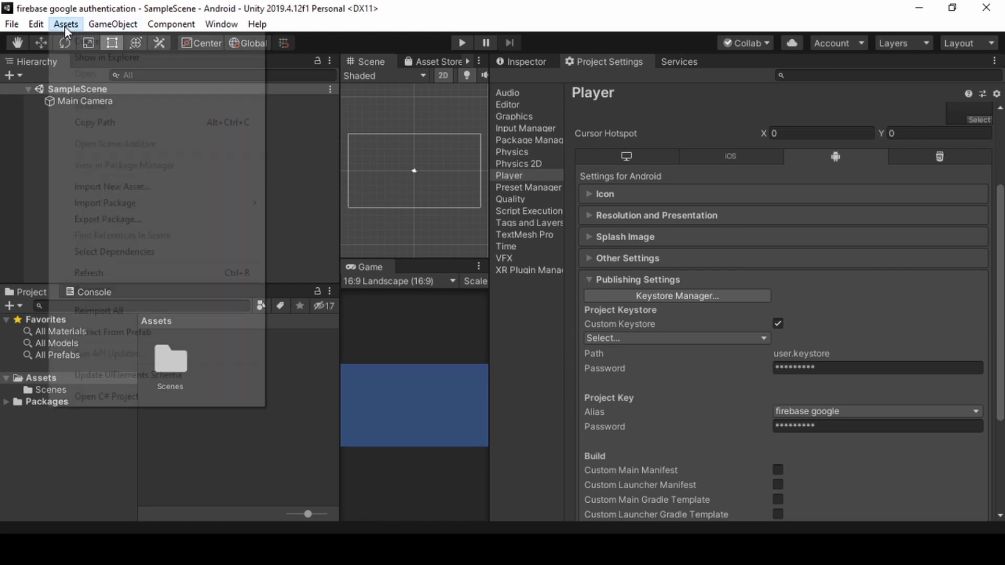
pyautogui.moveTo(114, 208)
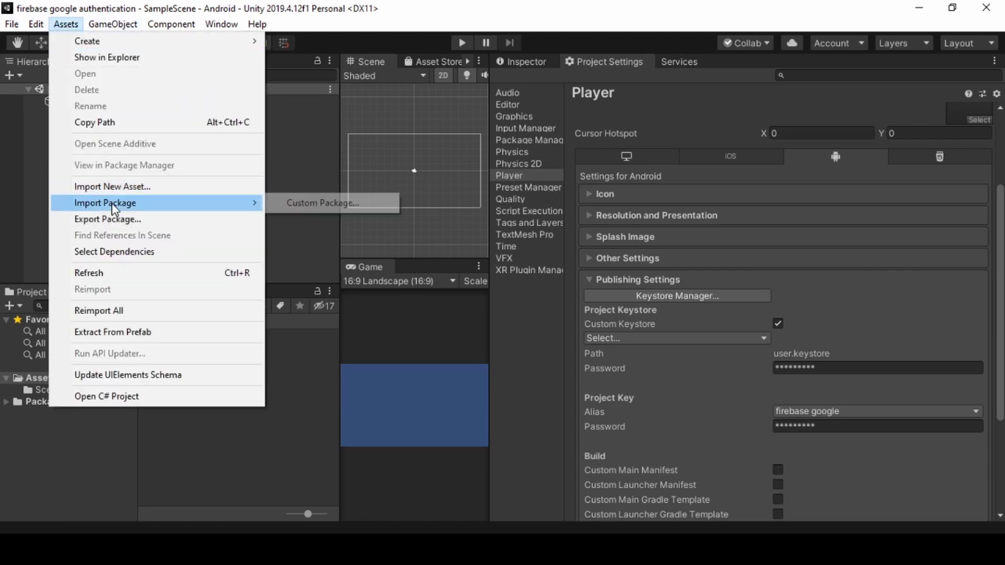
pyautogui.click(286, 203)
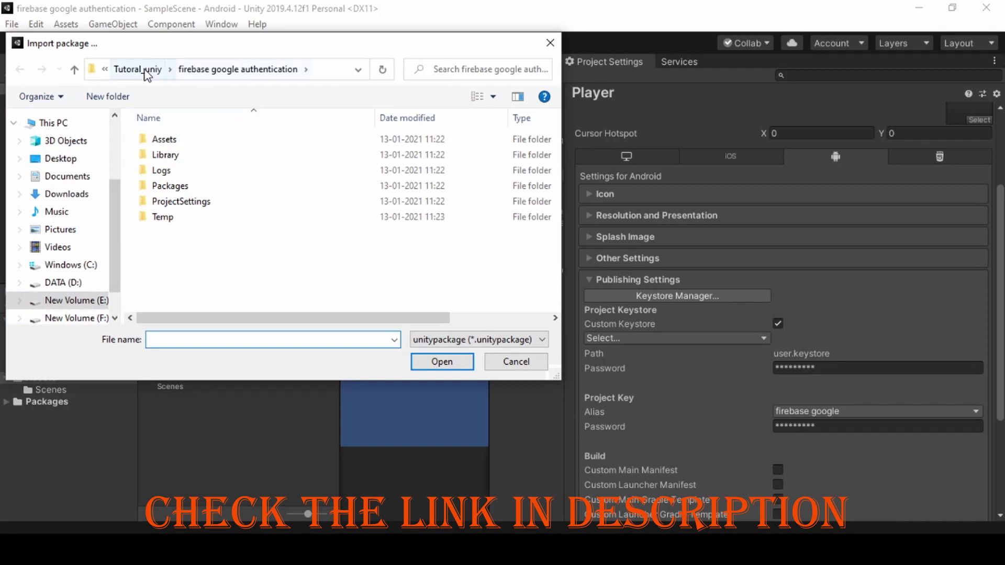
pyautogui.click(138, 69)
pyautogui.click(181, 69)
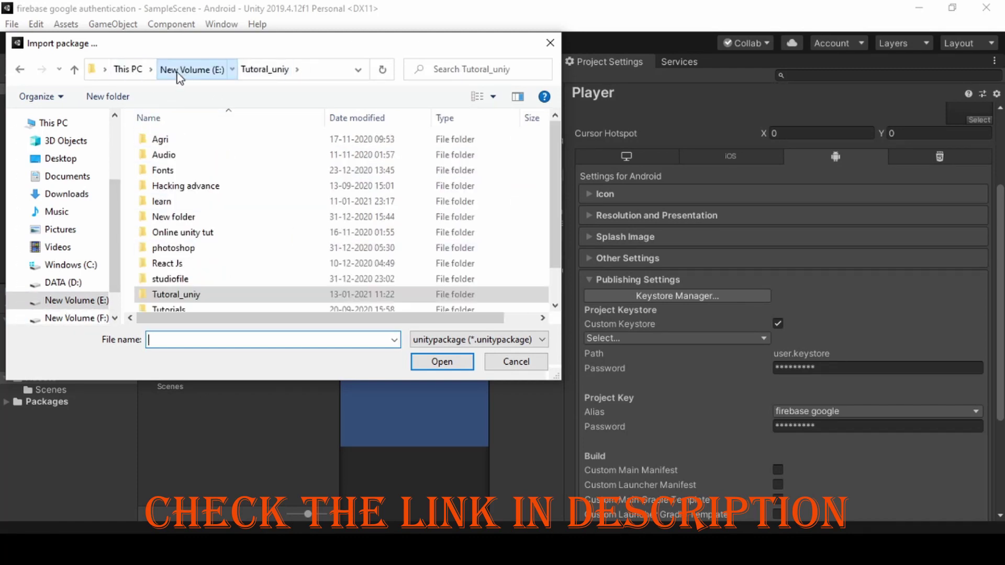
pyautogui.scroll(-1, 177, 306)
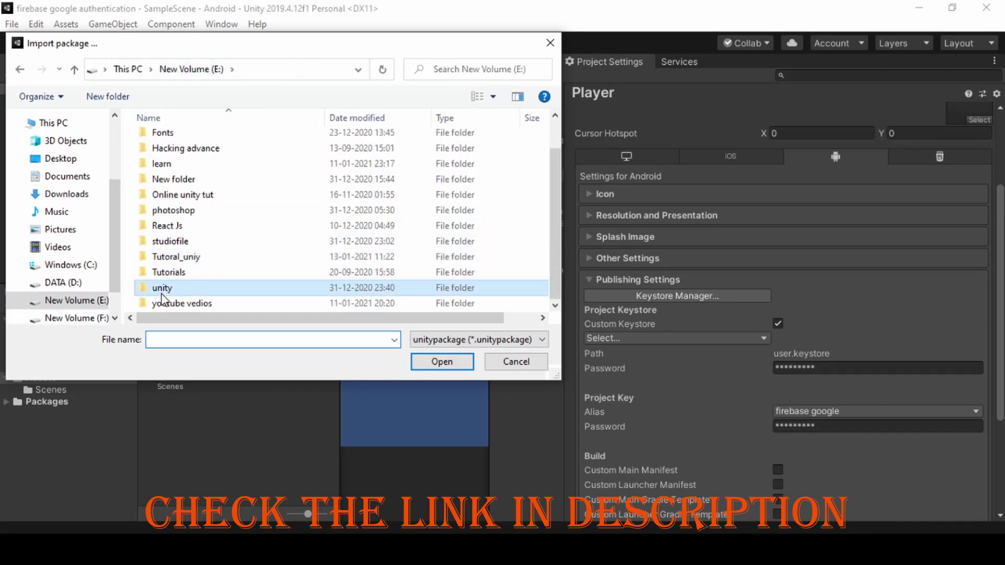
pyautogui.doubleClick(173, 286)
pyautogui.doubleClick(176, 230)
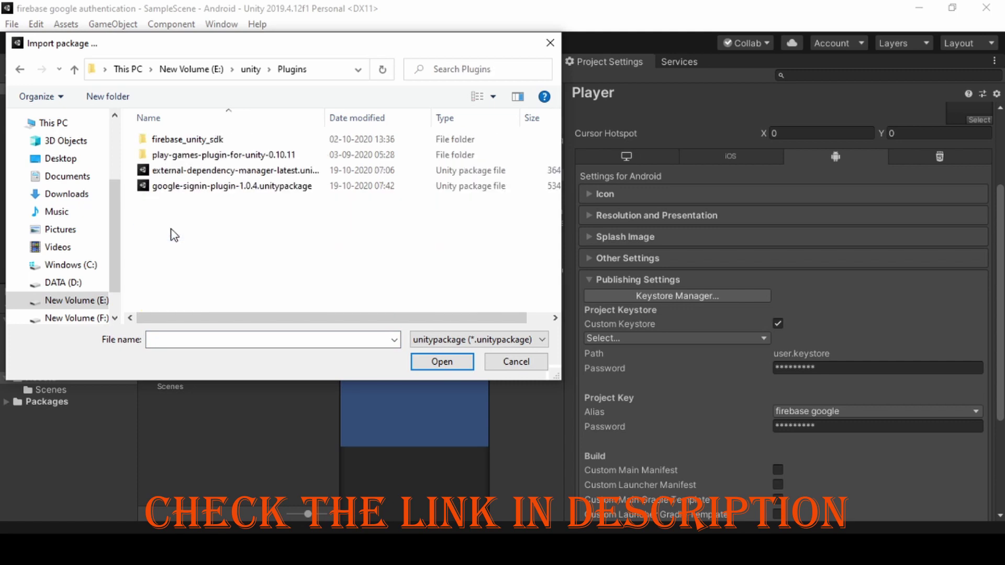
pyautogui.click(190, 173)
pyautogui.click(441, 361)
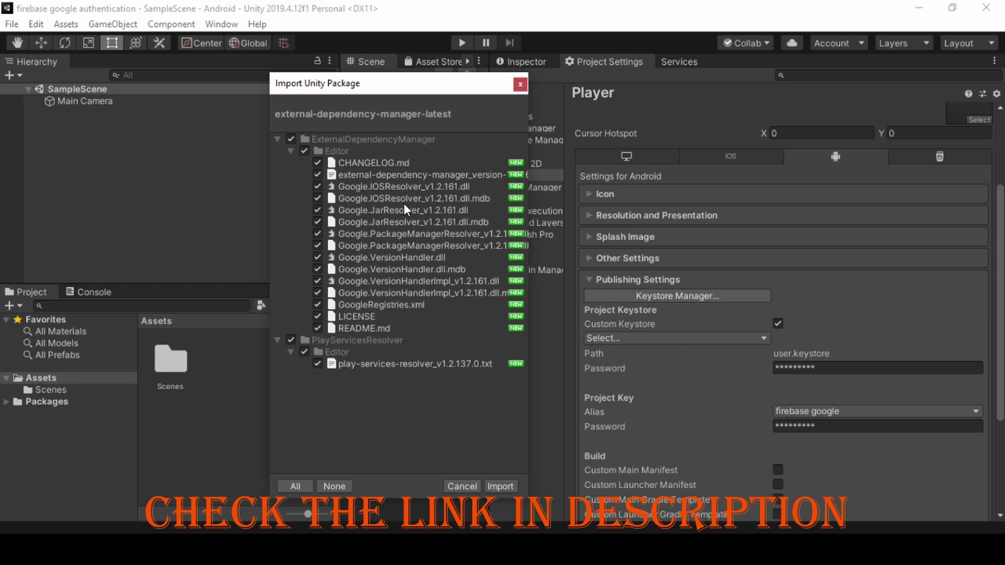
pyautogui.click(494, 485)
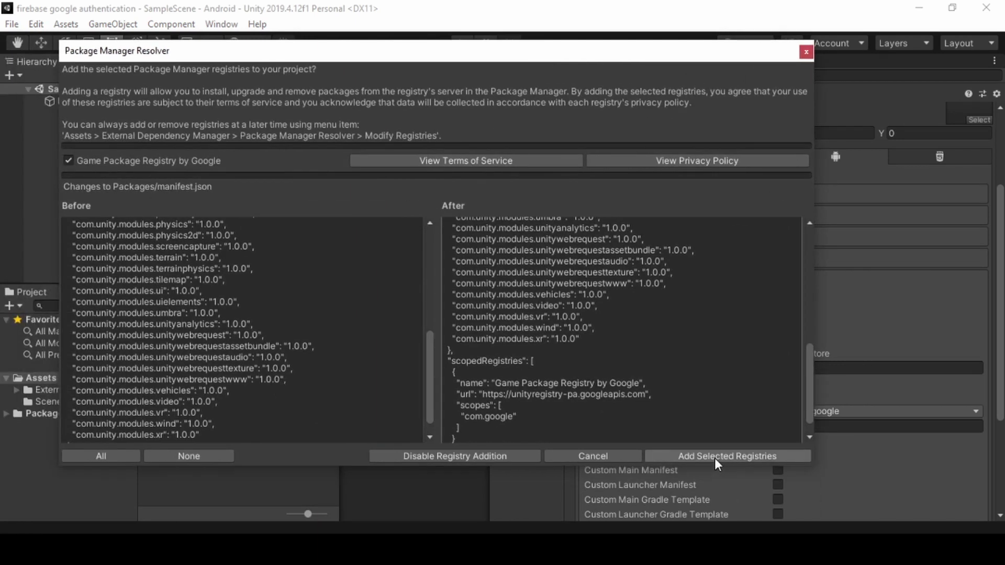
# Add Google's Game Package Registry, migrate External Dependency Manager to the Package Manager, and close the notice.
pyautogui.click(715, 457)
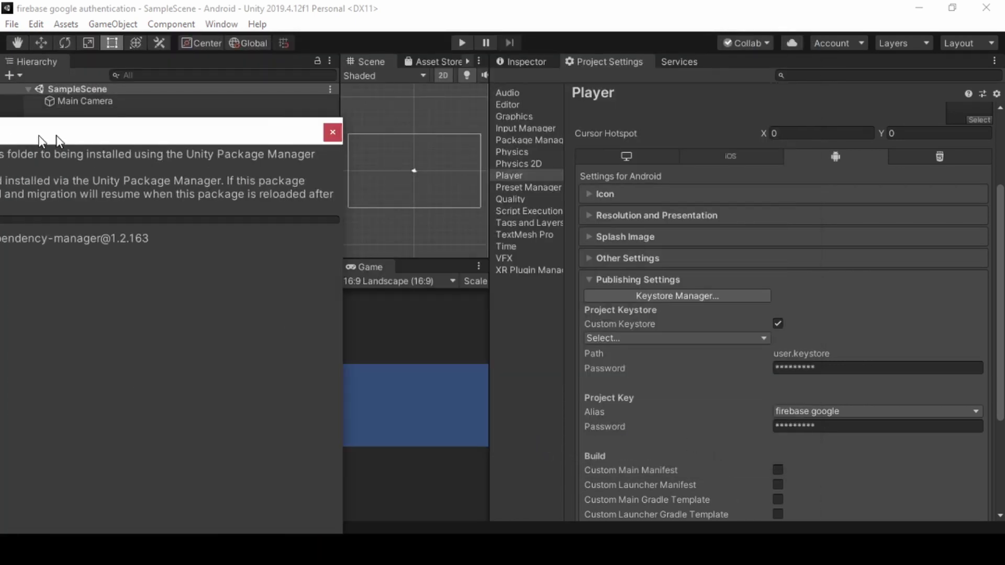
pyautogui.moveTo(99, 126); pyautogui.dragTo(457, 50)
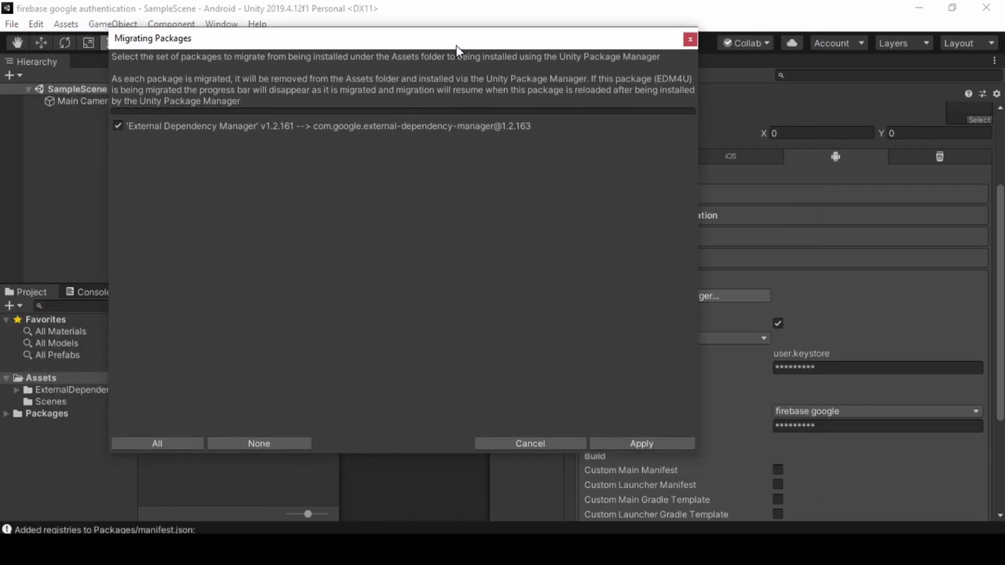
pyautogui.click(633, 444)
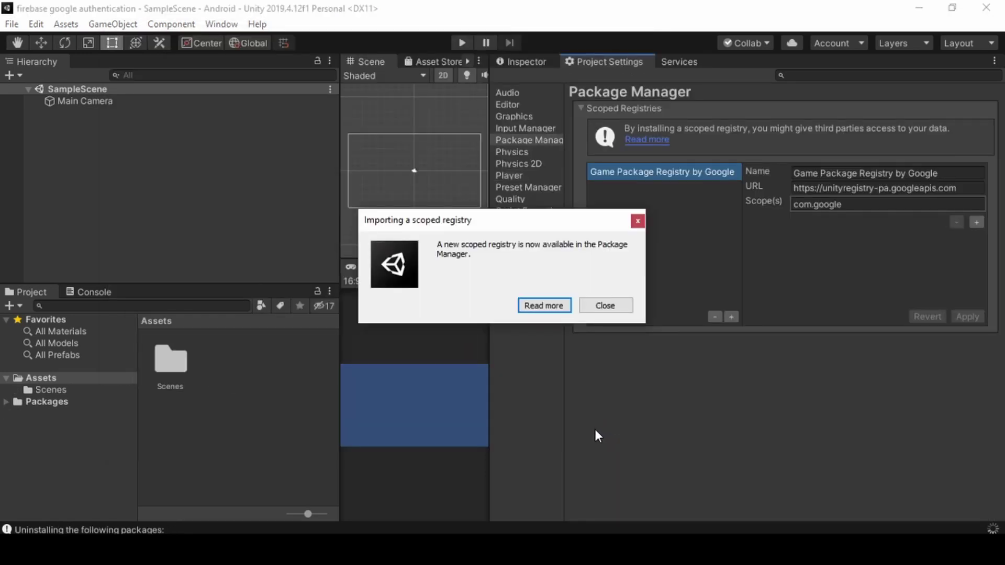
pyautogui.click(597, 308)
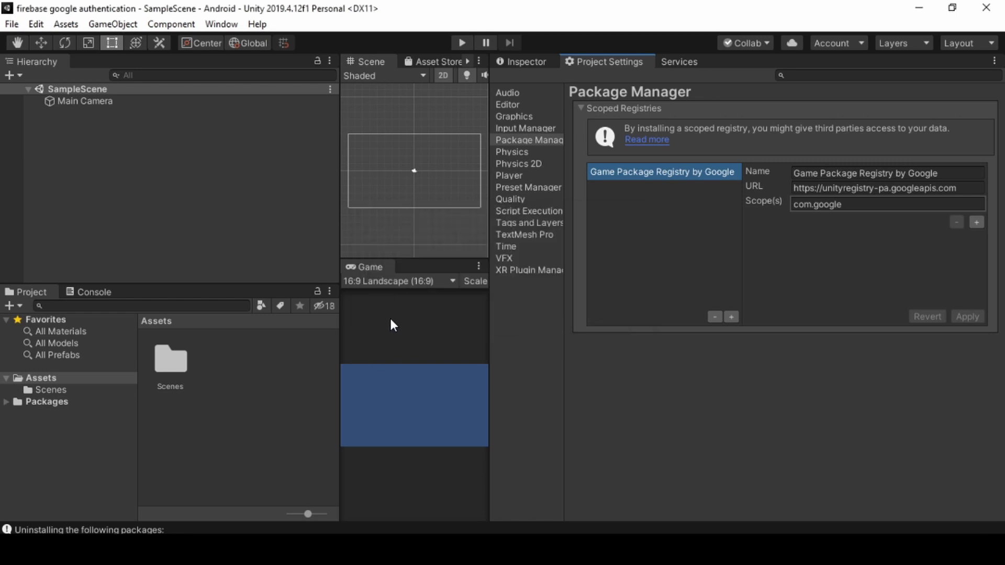
# Import google-signin-plugin-1.0.4.unitypackage, leaving out the Parse and PlayServicesResolver folders.
pyautogui.click(68, 27)
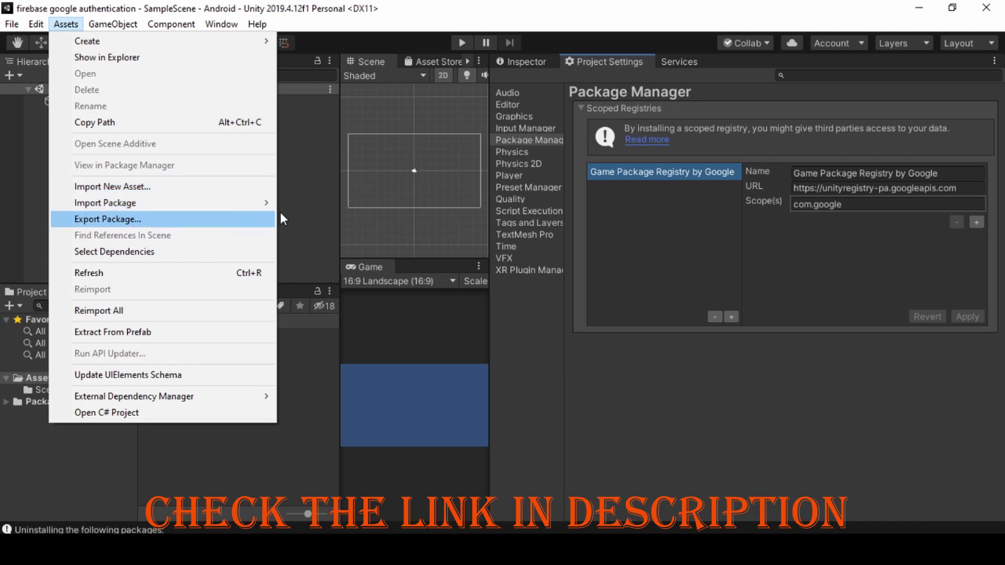
pyautogui.moveTo(256, 206)
pyautogui.click(313, 204)
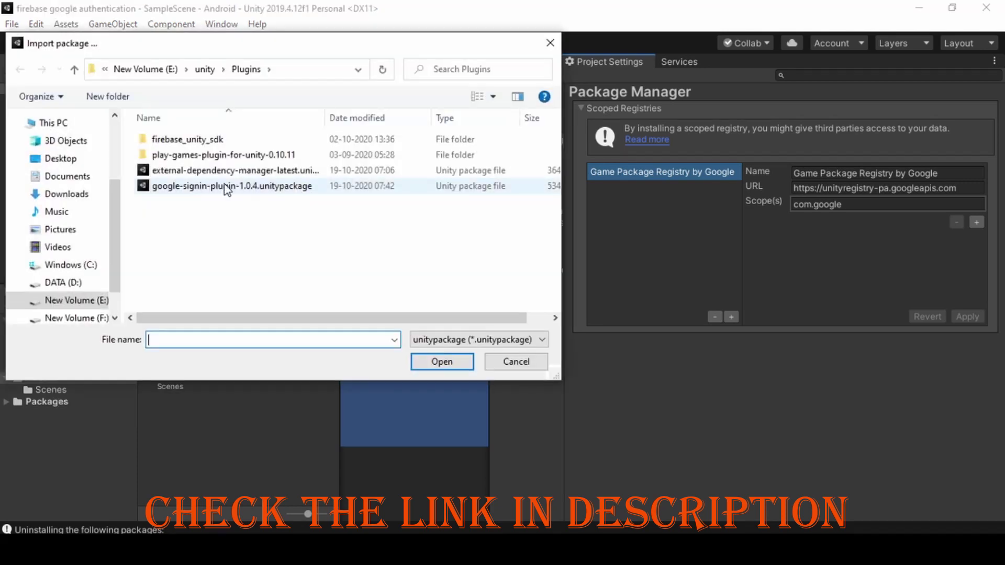
pyautogui.click(171, 188)
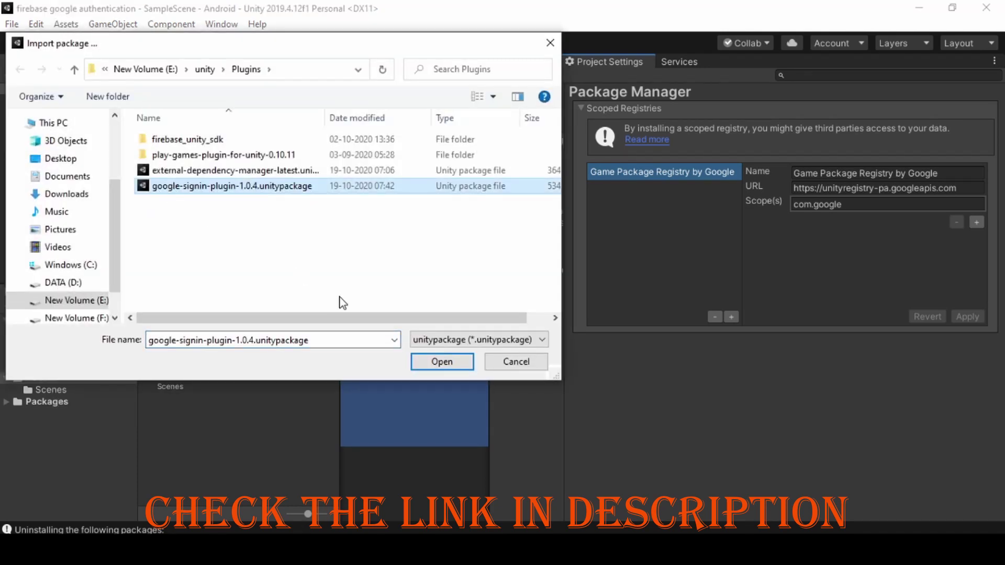
pyautogui.click(438, 361)
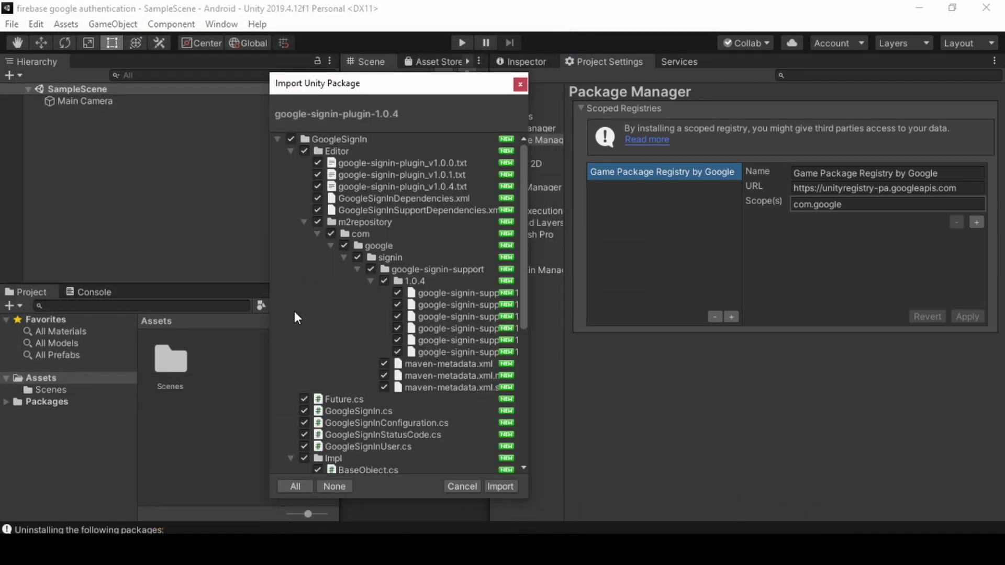
pyautogui.scroll(-5, 309, 231)
pyautogui.scroll(-1, 295, 260)
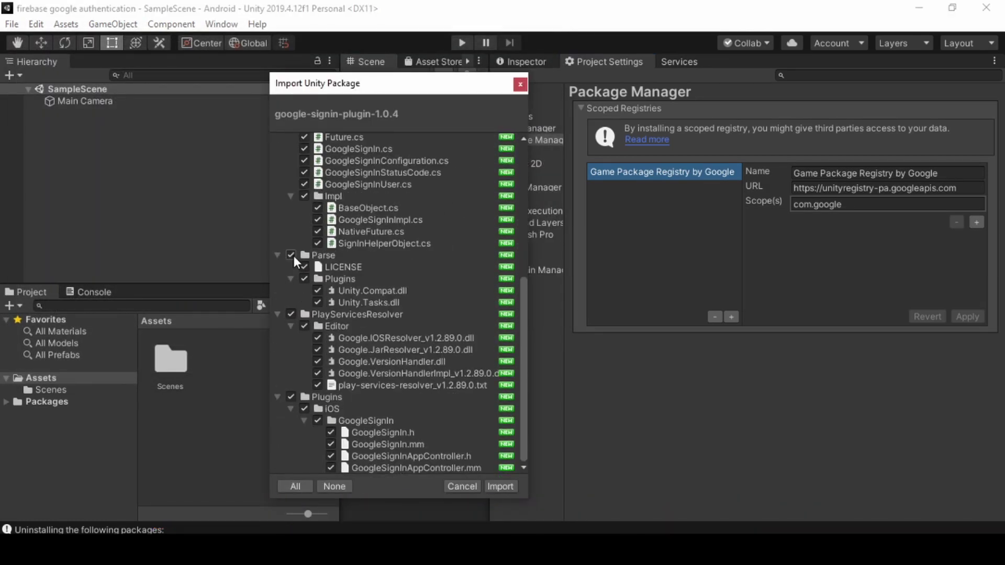
pyautogui.click(290, 256)
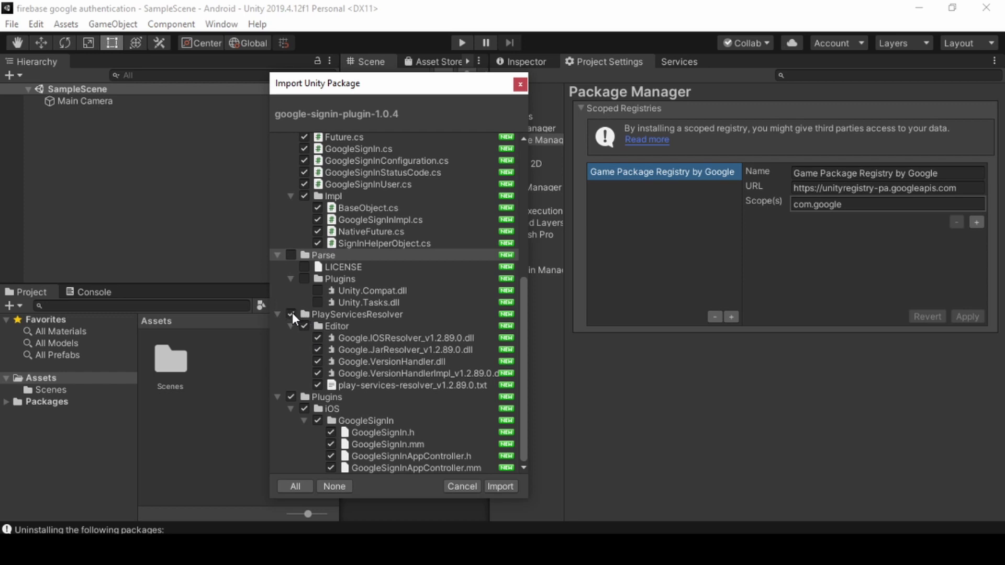
pyautogui.click(292, 314)
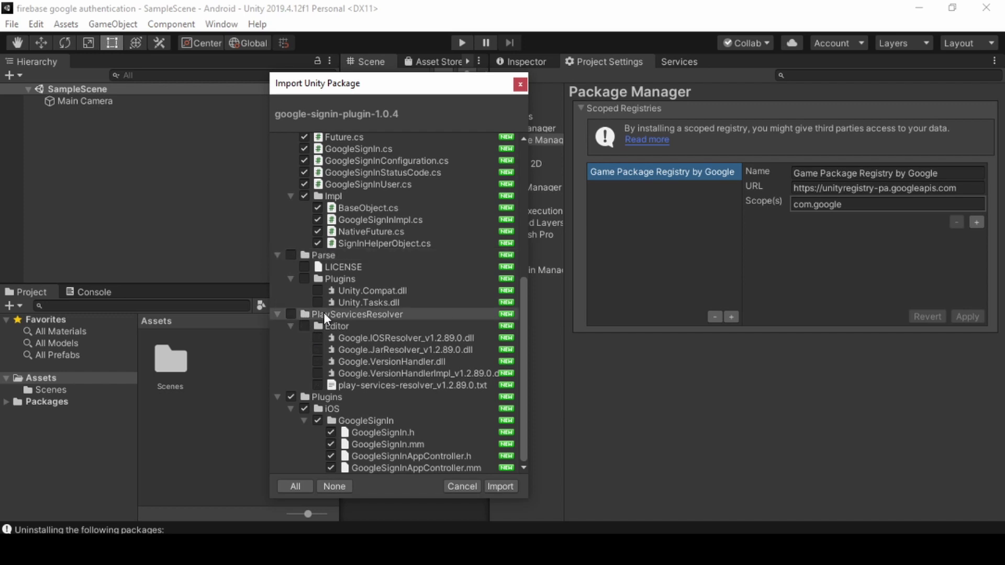
pyautogui.click(500, 486)
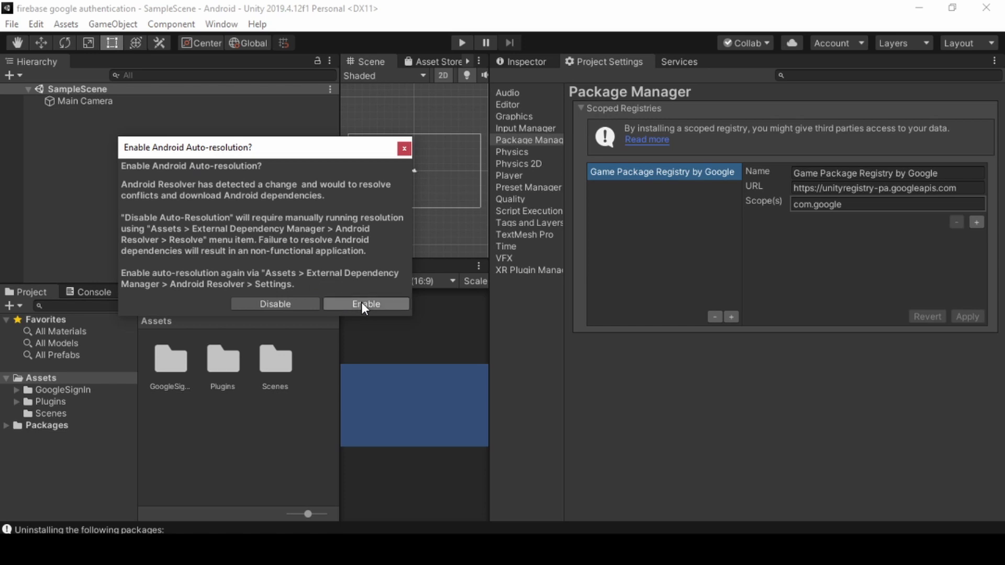
# Enable Android auto-resolution, run Android Resolver Force Resolve, and acknowledge the success message.
pyautogui.click(362, 306)
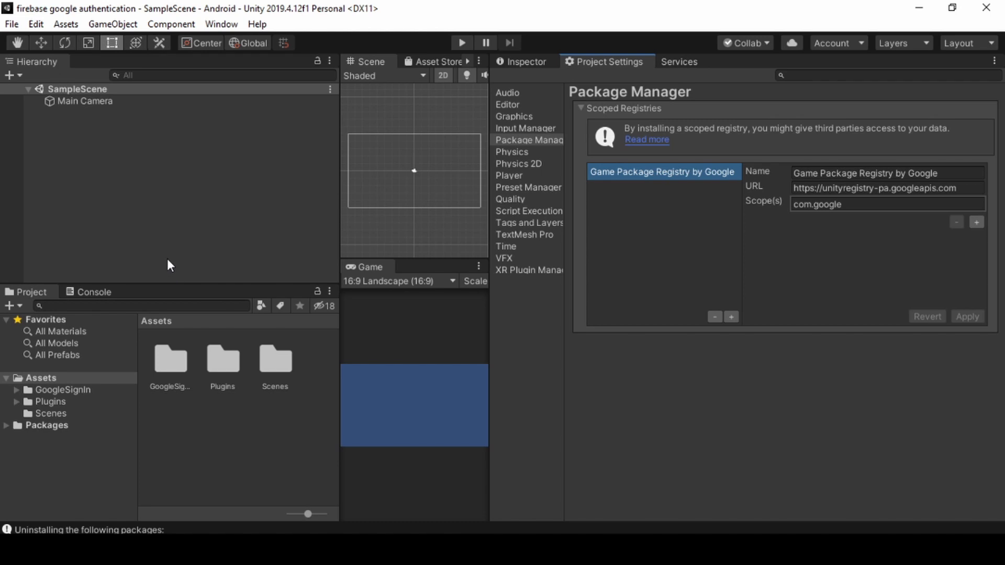
pyautogui.click(66, 23)
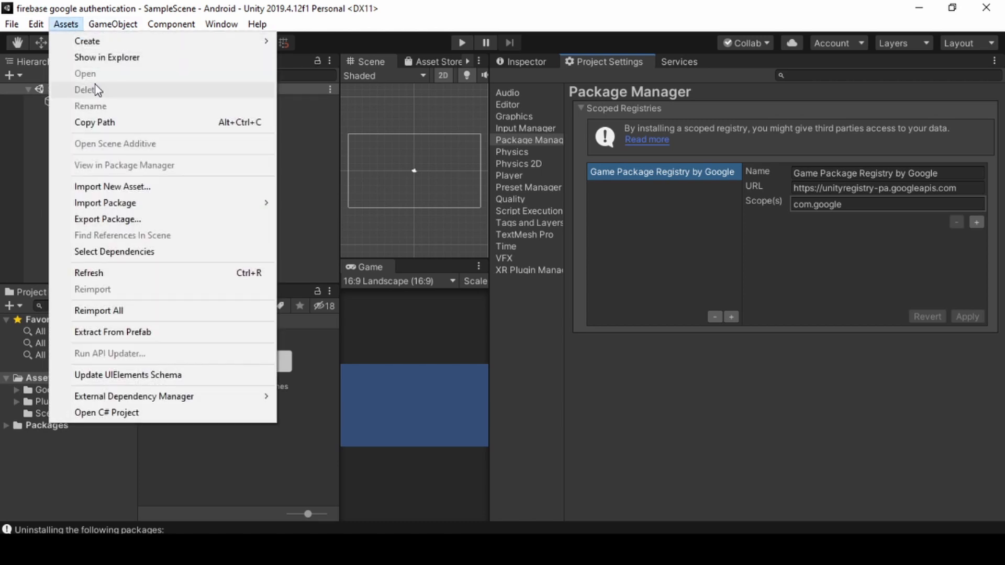
pyautogui.moveTo(146, 397)
pyautogui.moveTo(340, 429)
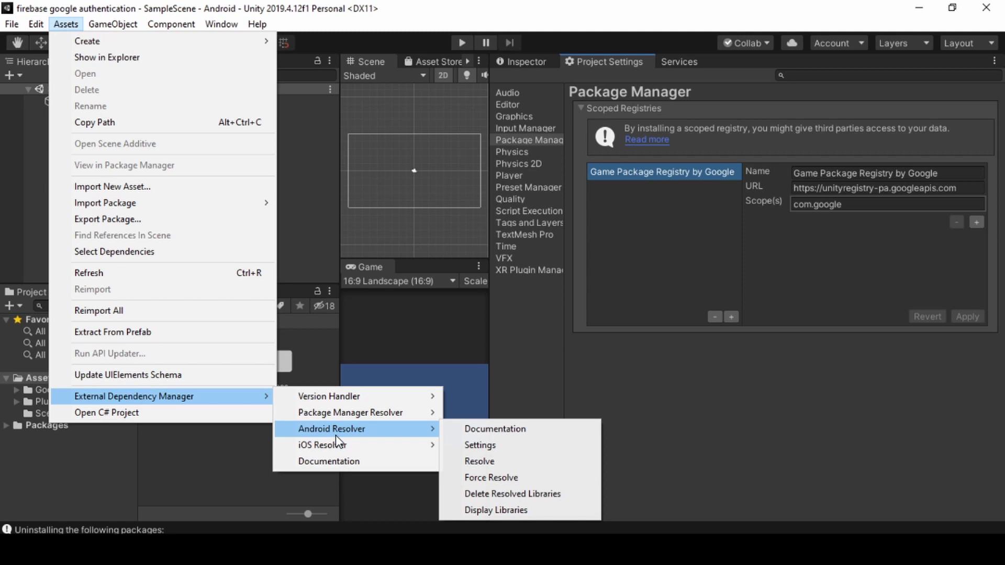
pyautogui.click(494, 478)
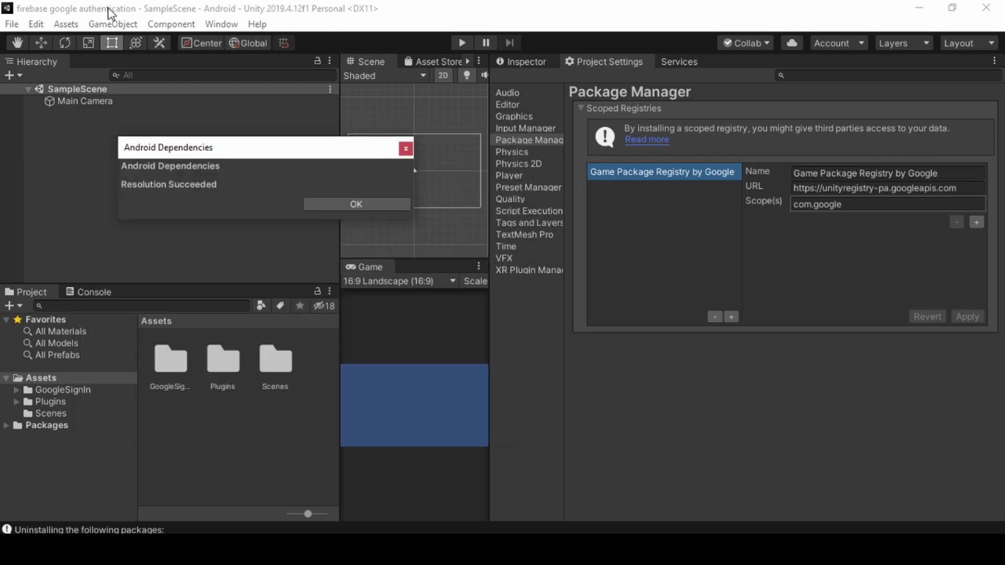
pyautogui.click(338, 205)
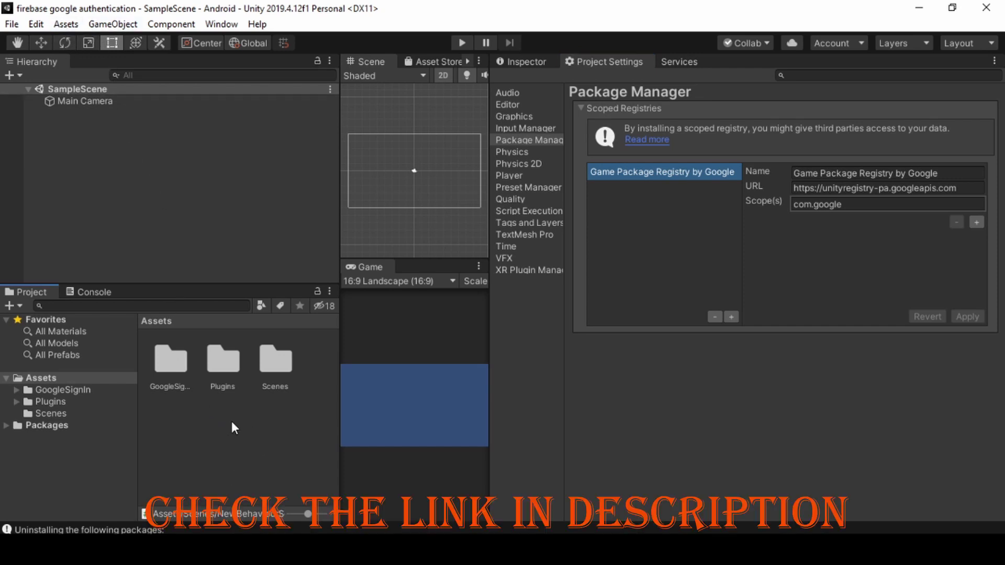
# Import all files of FirebaseAuth.unitypackage from the firebase_unity_sdk dotnet4 folder.
pyautogui.click(69, 24)
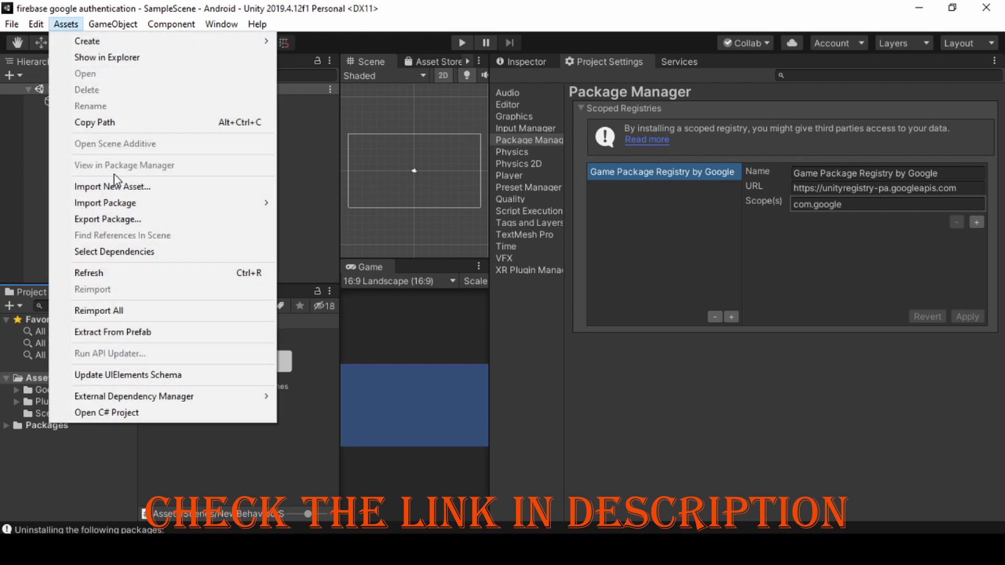
pyautogui.moveTo(114, 207)
pyautogui.click(294, 204)
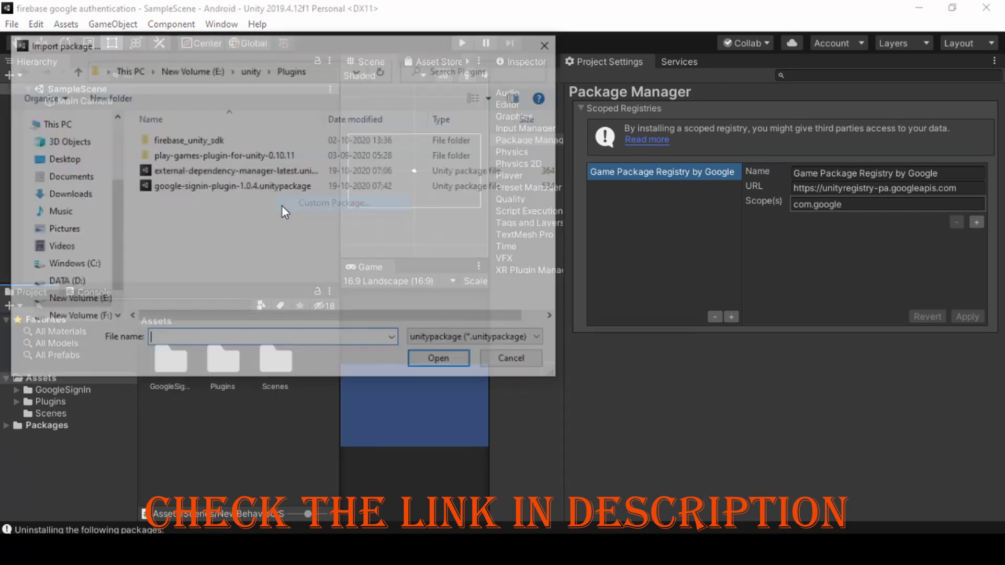
pyautogui.doubleClick(192, 140)
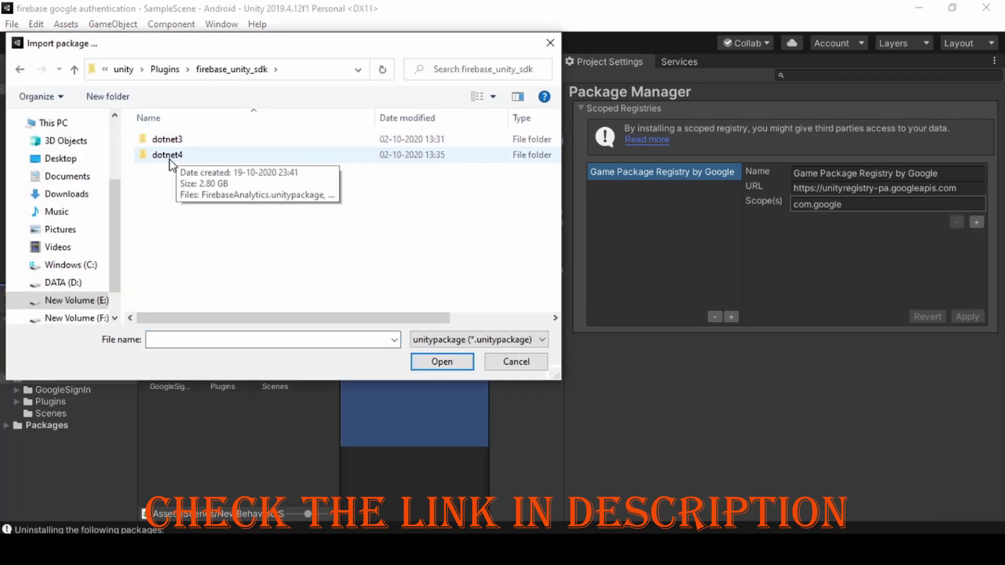
pyautogui.doubleClick(175, 156)
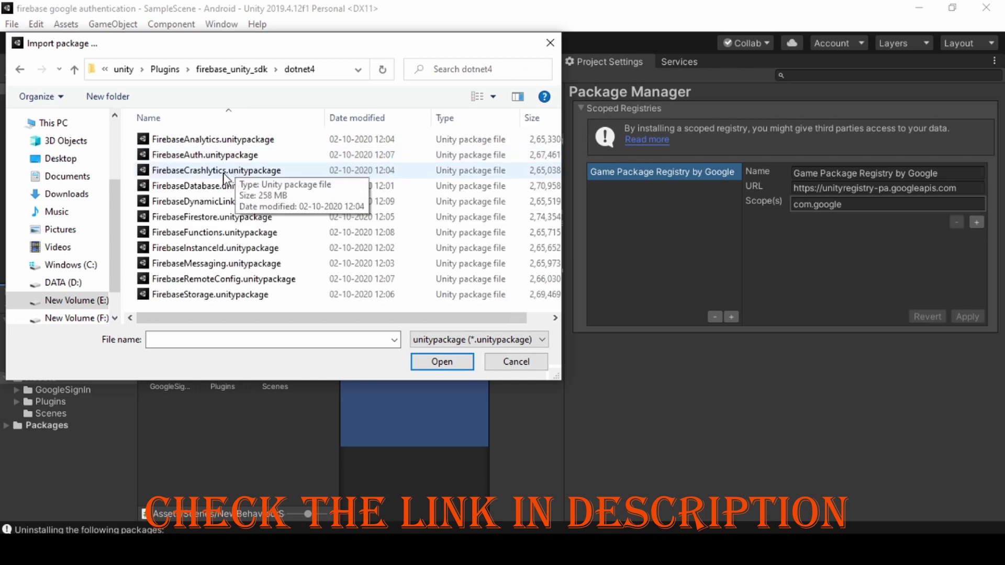
pyautogui.click(174, 155)
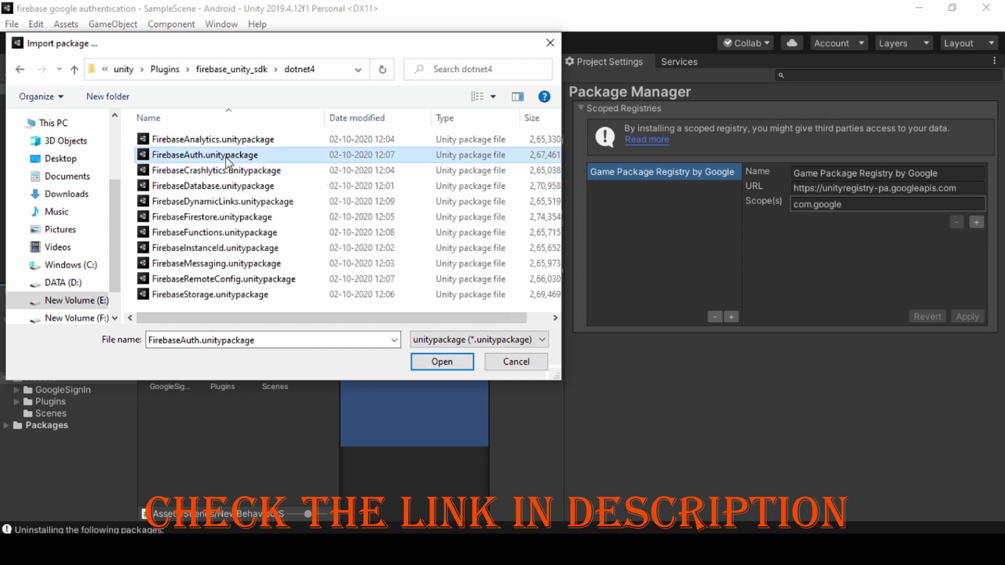
pyautogui.click(442, 362)
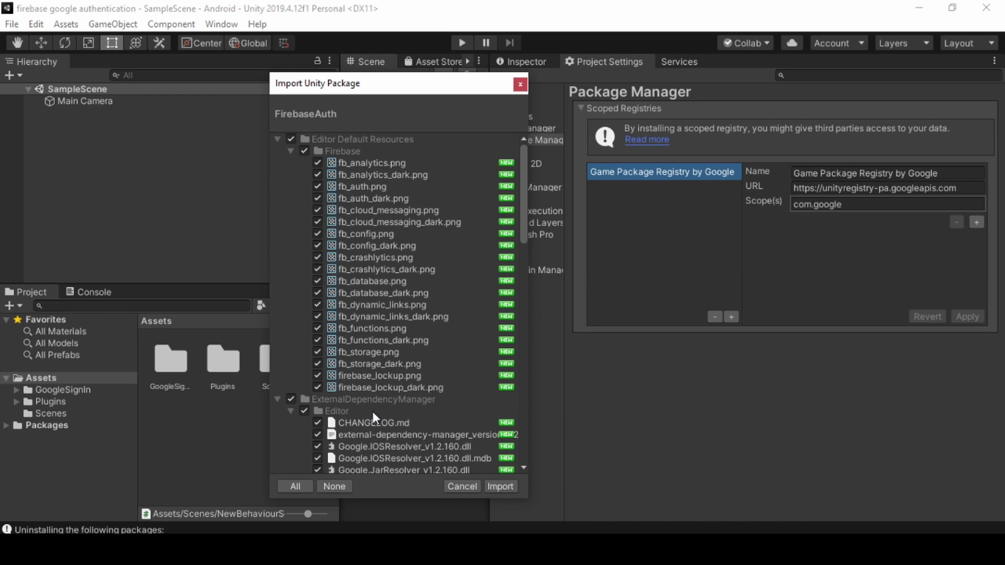
pyautogui.scroll(-10, 373, 412)
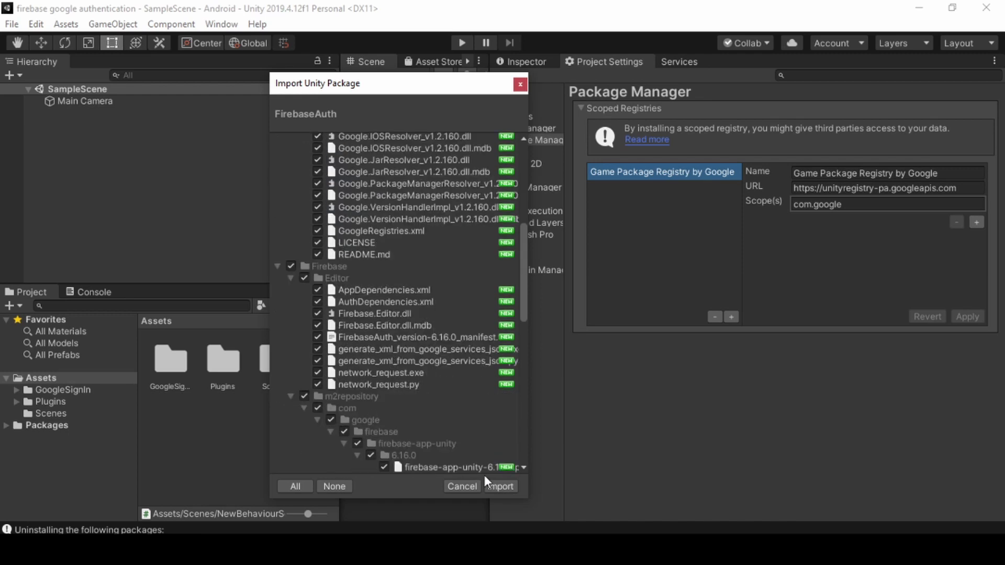
pyautogui.click(505, 490)
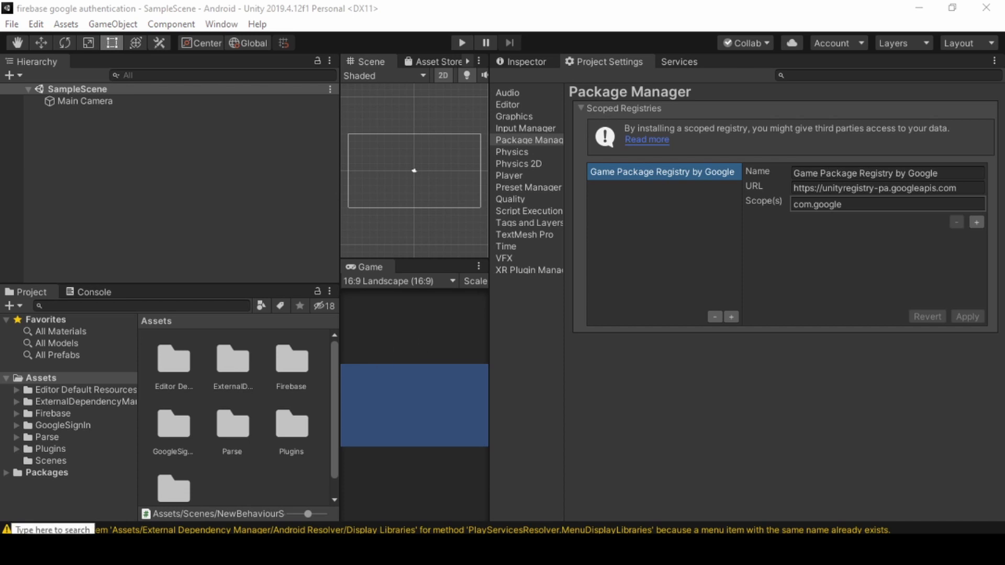
# In the Firebase console, start a new project named 'firebase google'.
pyautogui.click(111, 528)
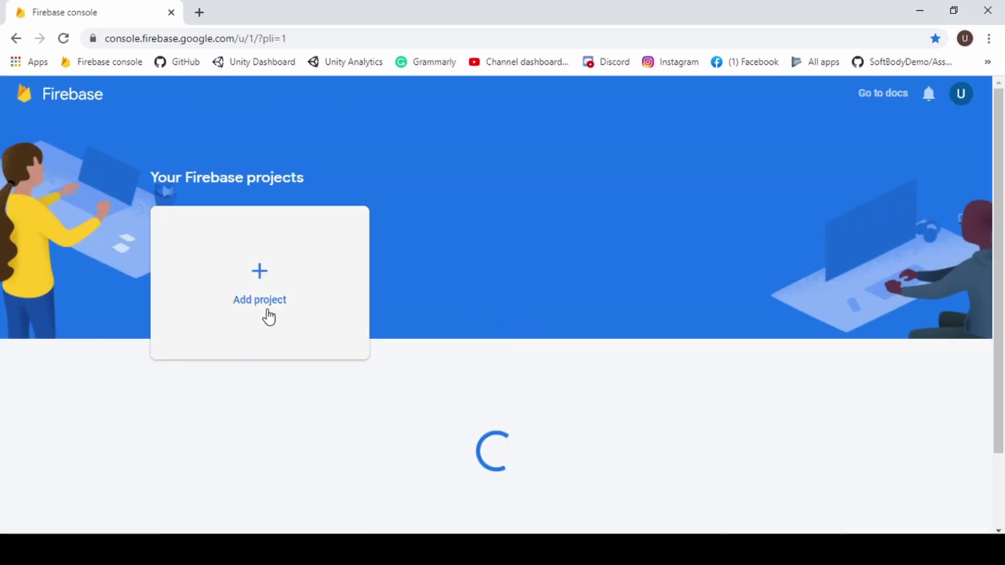
pyautogui.click(263, 298)
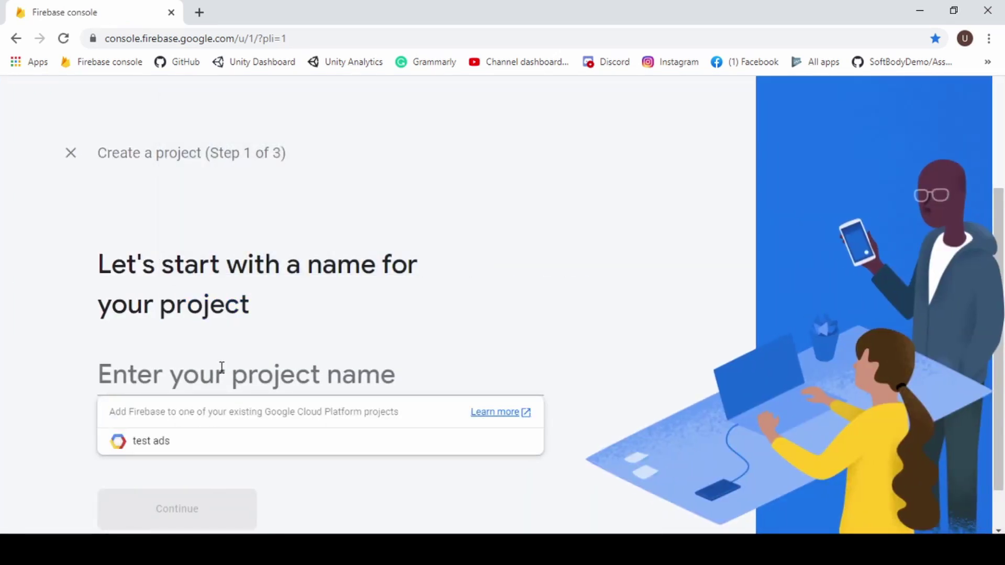
pyautogui.write('firebas')
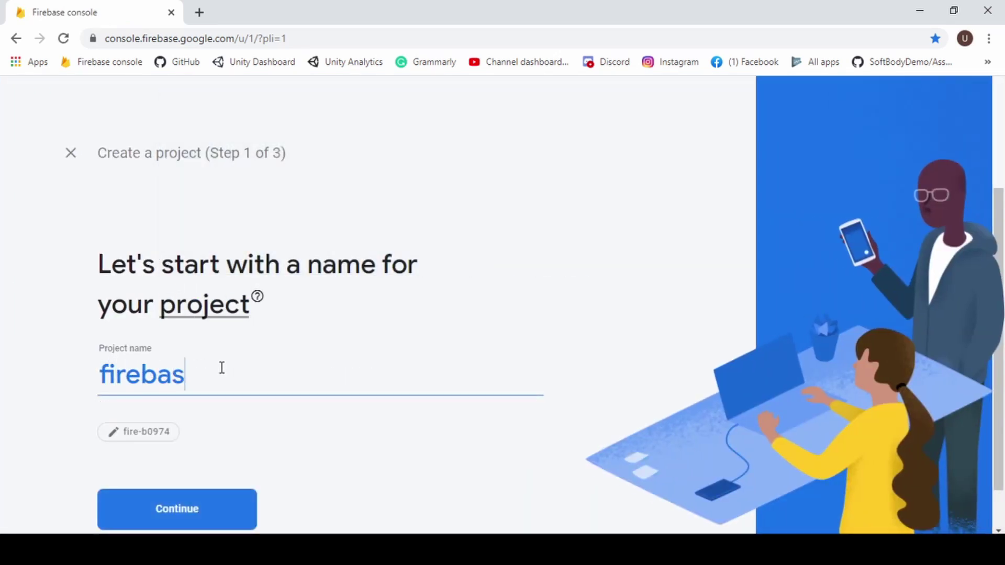
pyautogui.write('e google')
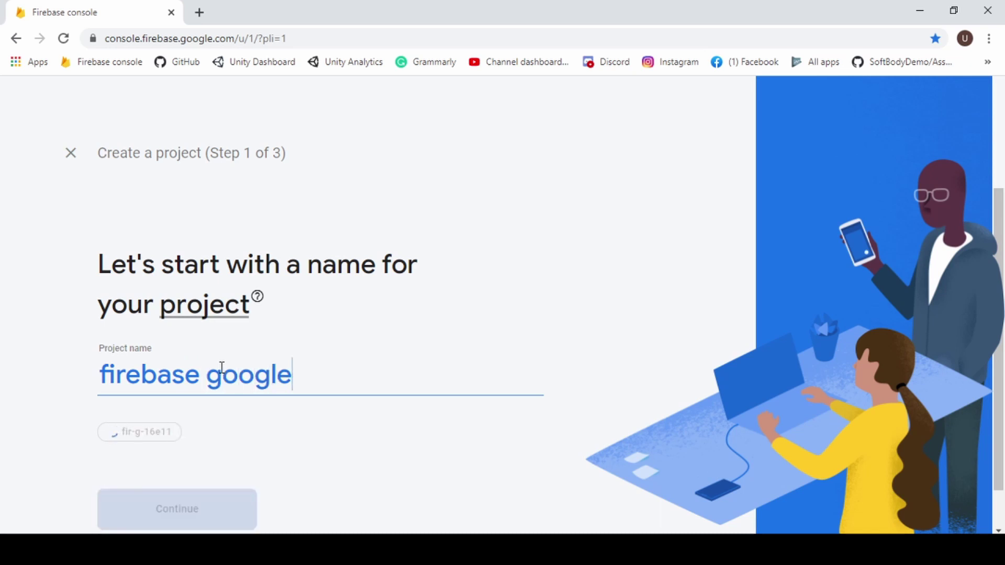
pyautogui.click(194, 495)
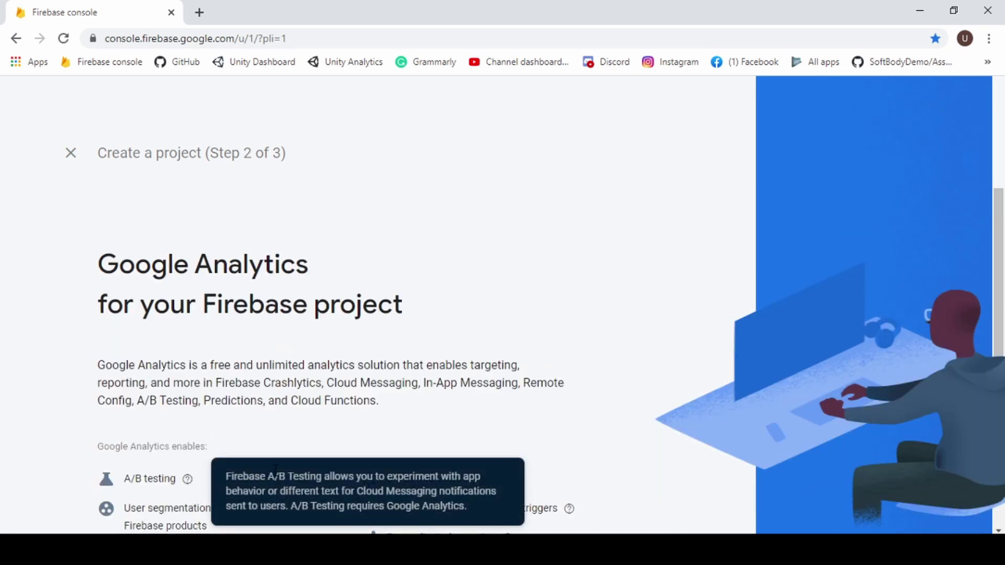
# Link analytics to Default Account for Firebase and create the project.
pyautogui.scroll(-2, 478, 348)
pyautogui.scroll(-2, 477, 348)
pyautogui.click(498, 481)
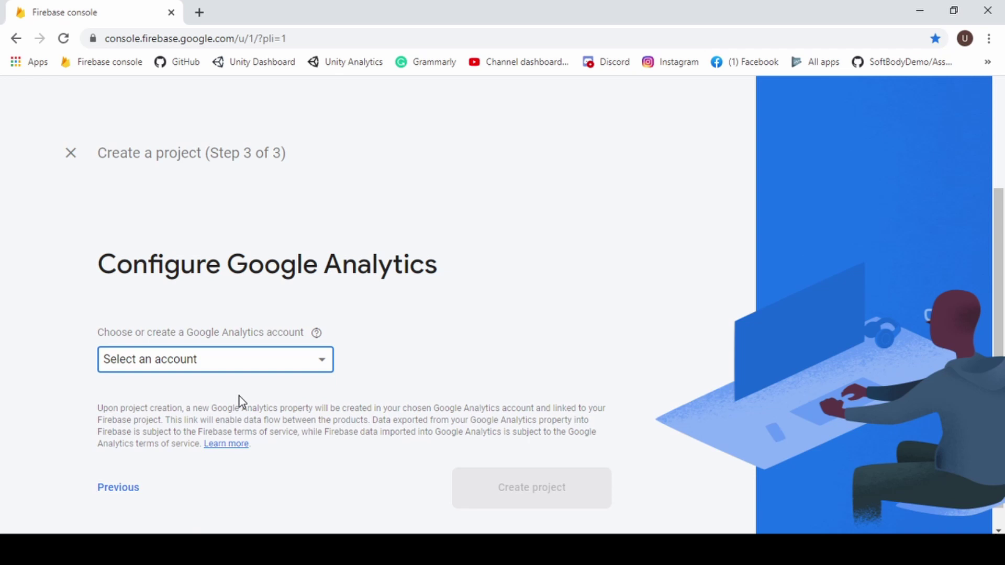
pyautogui.click(234, 370)
pyautogui.click(194, 373)
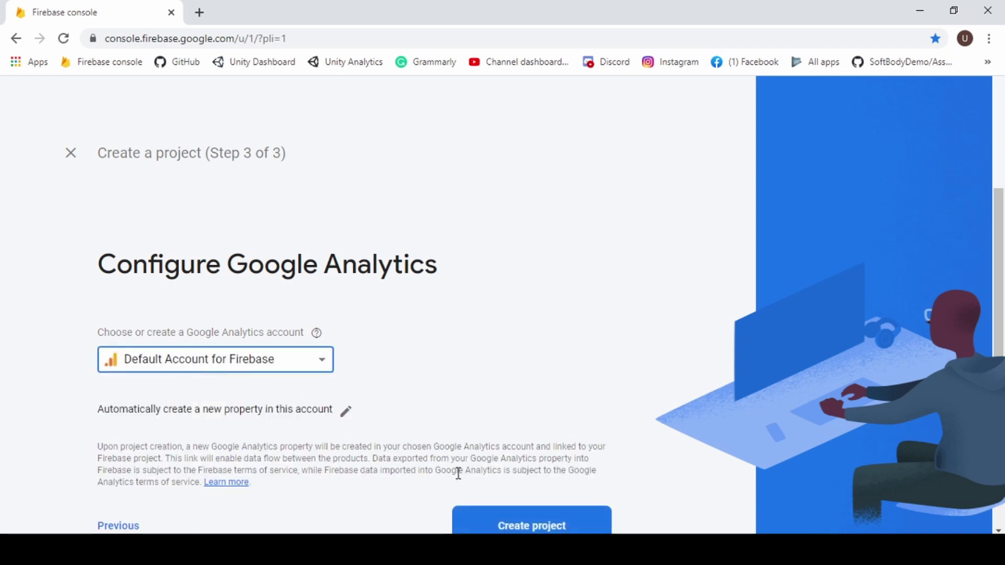
pyautogui.click(513, 526)
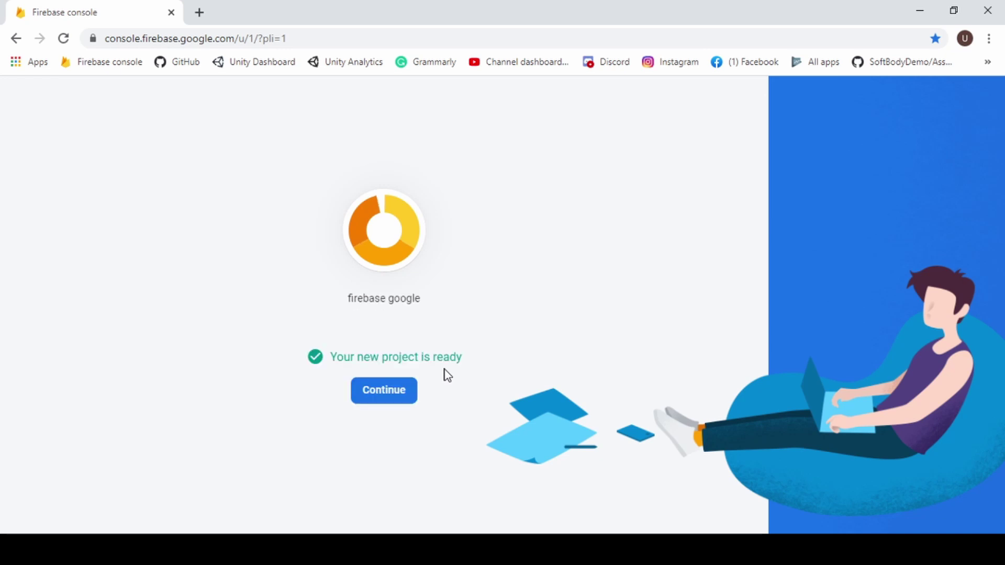
# Open the firebase google project, start a Unity app, and tick Register as Android app.
pyautogui.click(385, 394)
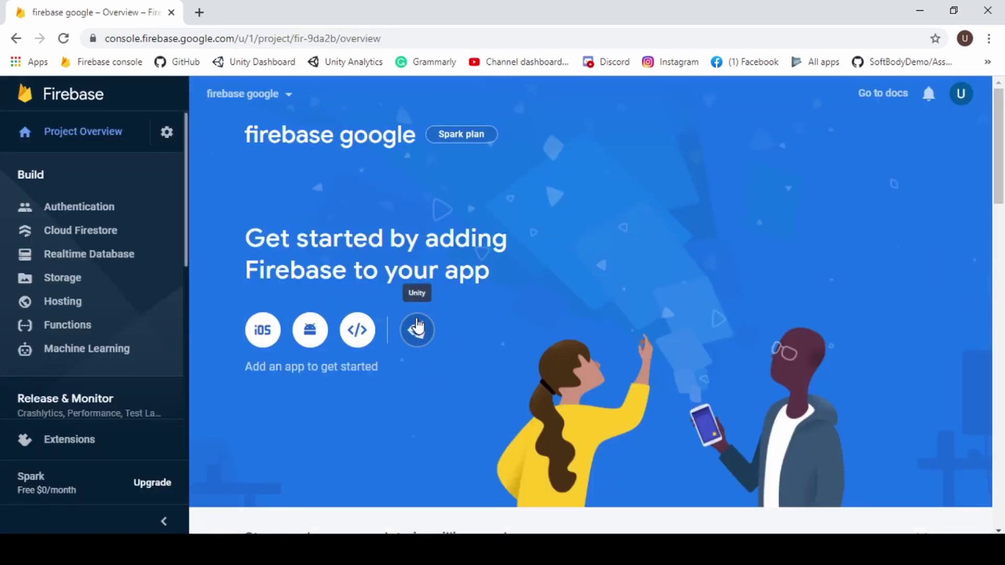
pyautogui.click(417, 327)
pyautogui.scroll(-7, 258, 345)
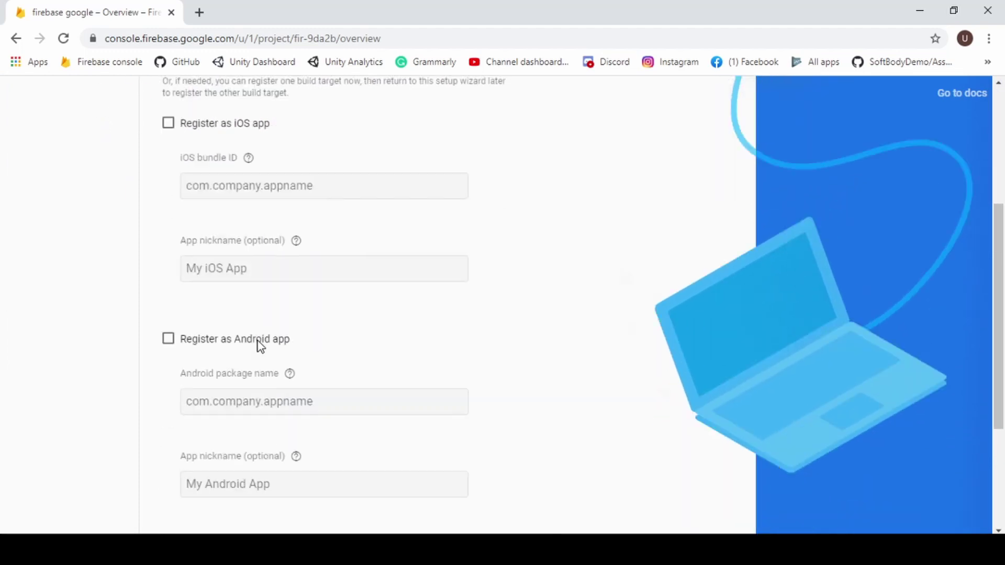
pyautogui.click(168, 209)
pyautogui.click(228, 266)
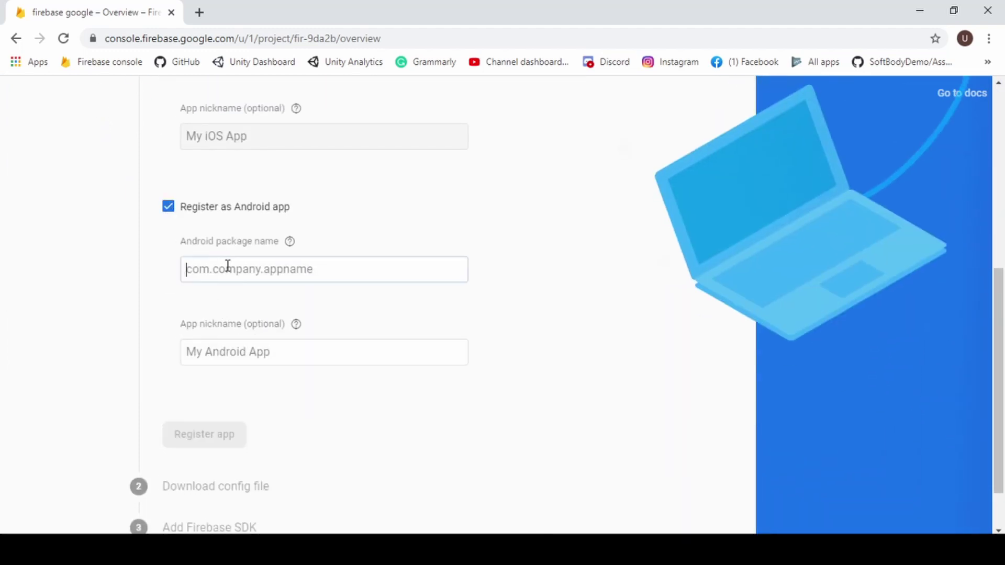
# Copy com.DefaultCompany.firebasegoogleauthentication from Unity's Player > Other Settings Package Name.
pyautogui.click(523, 550)
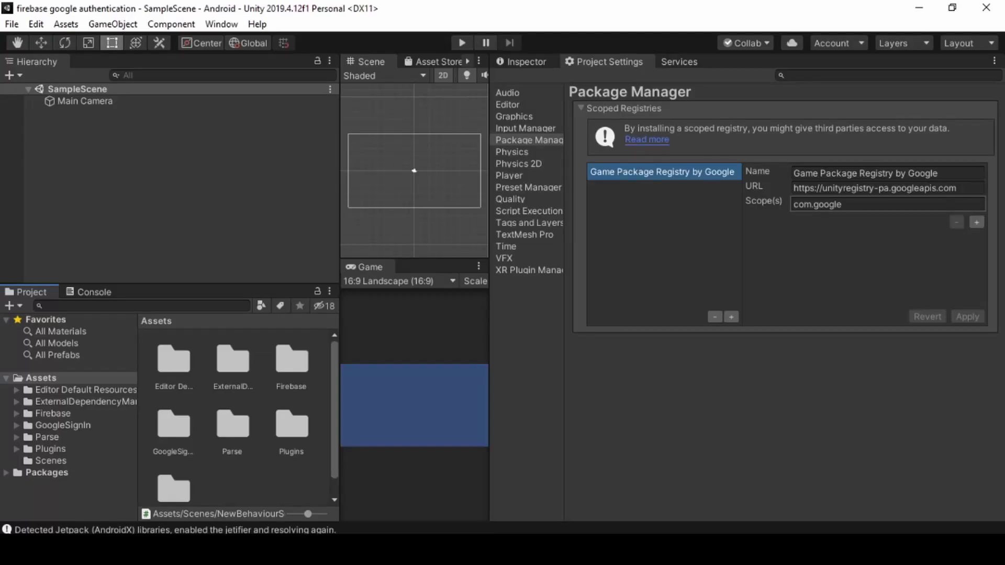
pyautogui.click(514, 174)
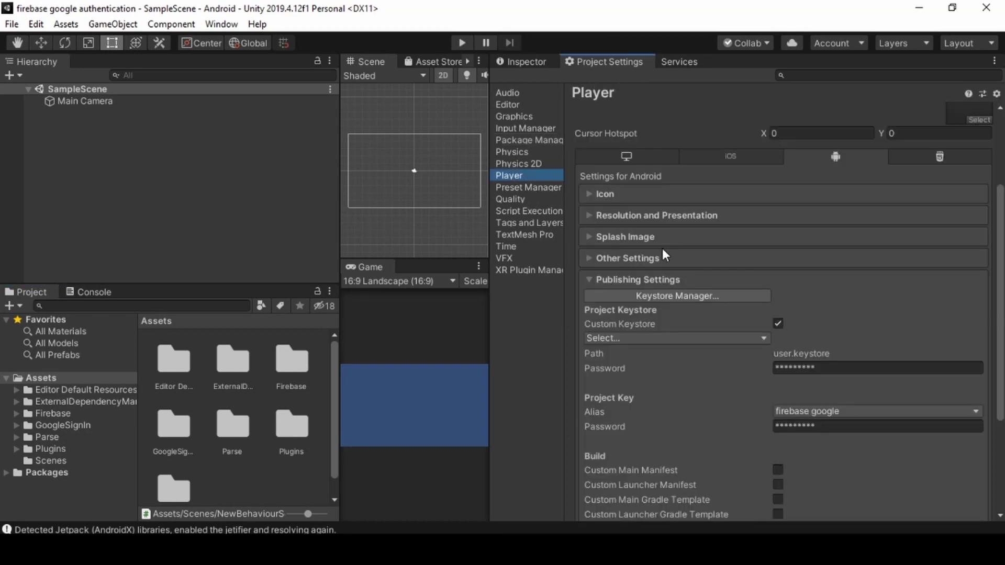
pyautogui.scroll(-3, 661, 256)
pyautogui.click(614, 170)
pyautogui.scroll(-8, 691, 238)
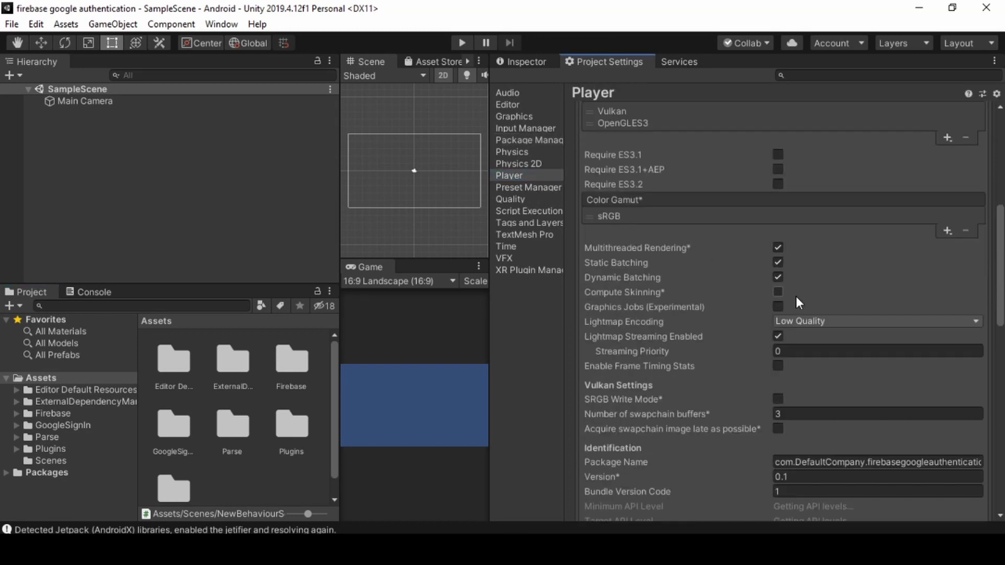
pyautogui.click(807, 372)
pyautogui.hotkey('ctrl', 'c')
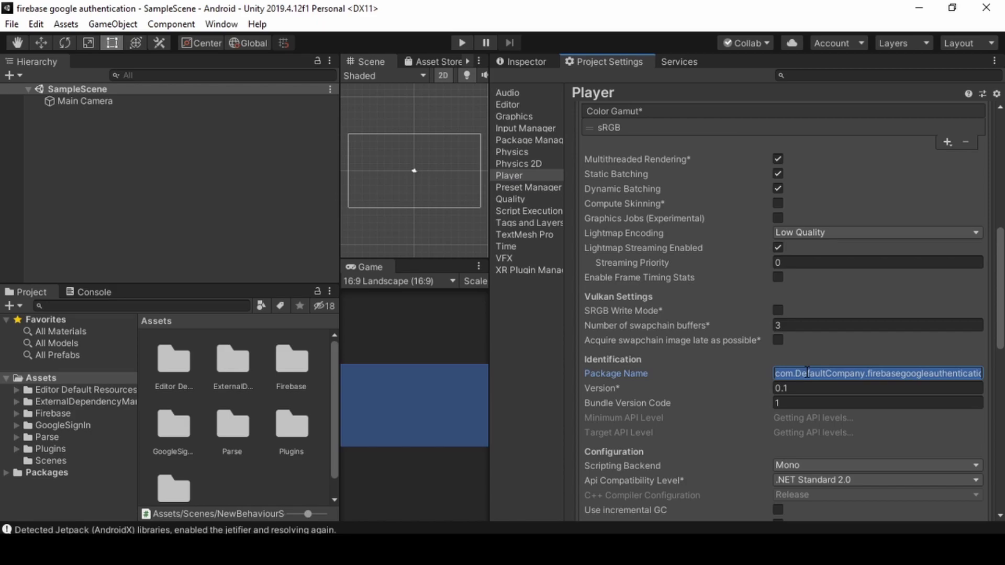
pyautogui.hotkey('alt', 'Tab')
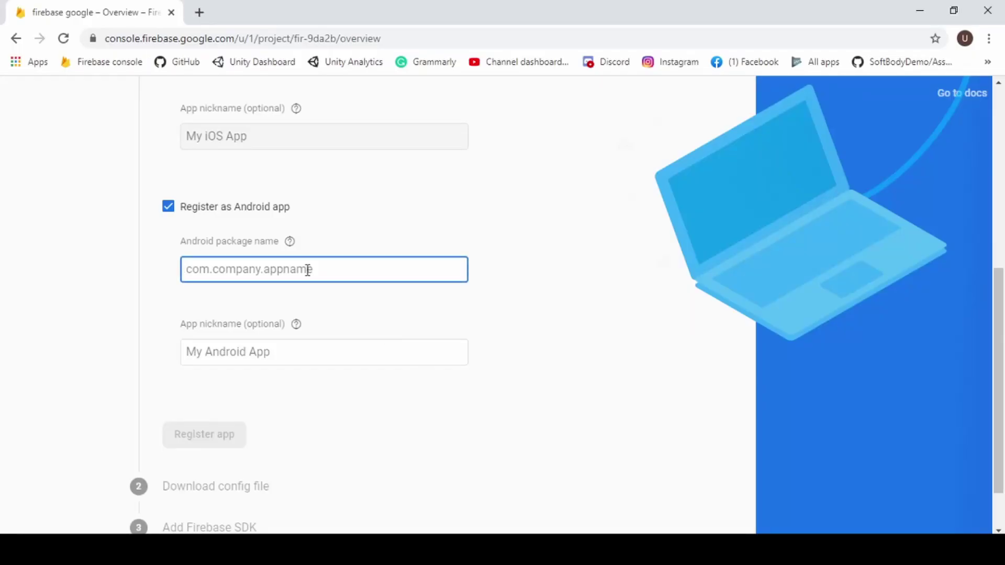
# Register Android package com.DefaultCompany.firebasegoogleauthentication nicknamed google, skipping the config and SDK steps.
pyautogui.hotkey('ctrl', 'v')
pyautogui.click(281, 345)
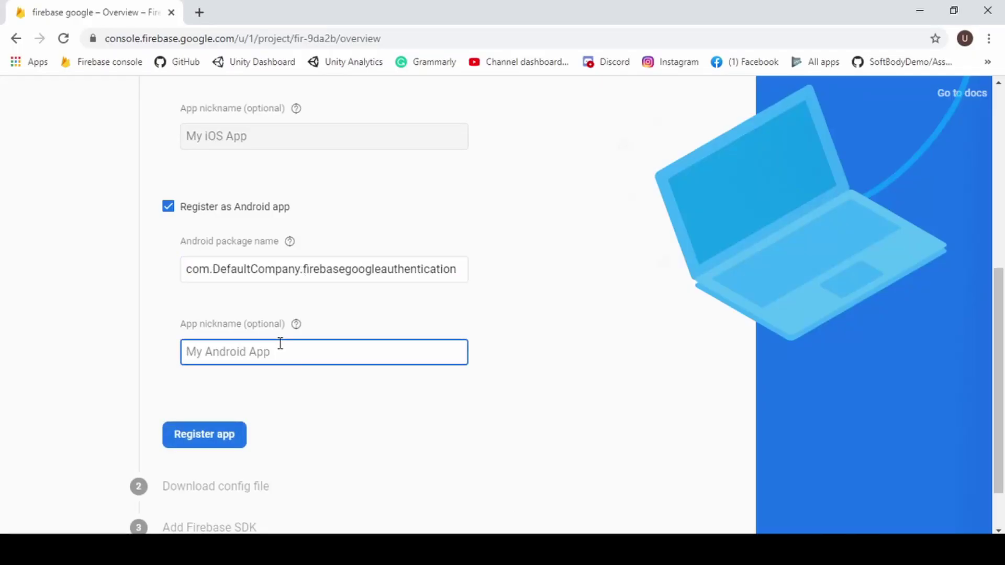
pyautogui.write('google')
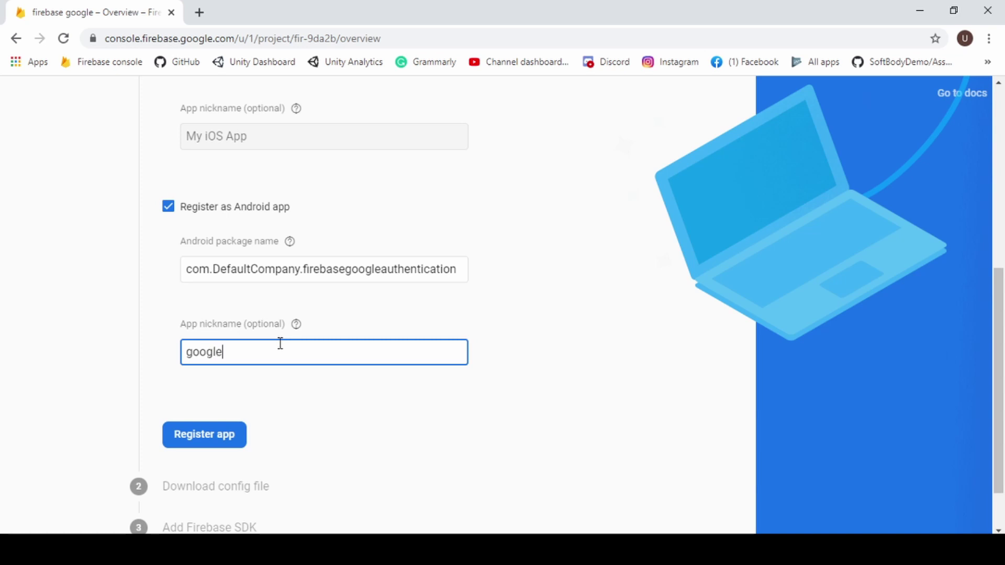
pyautogui.click(230, 442)
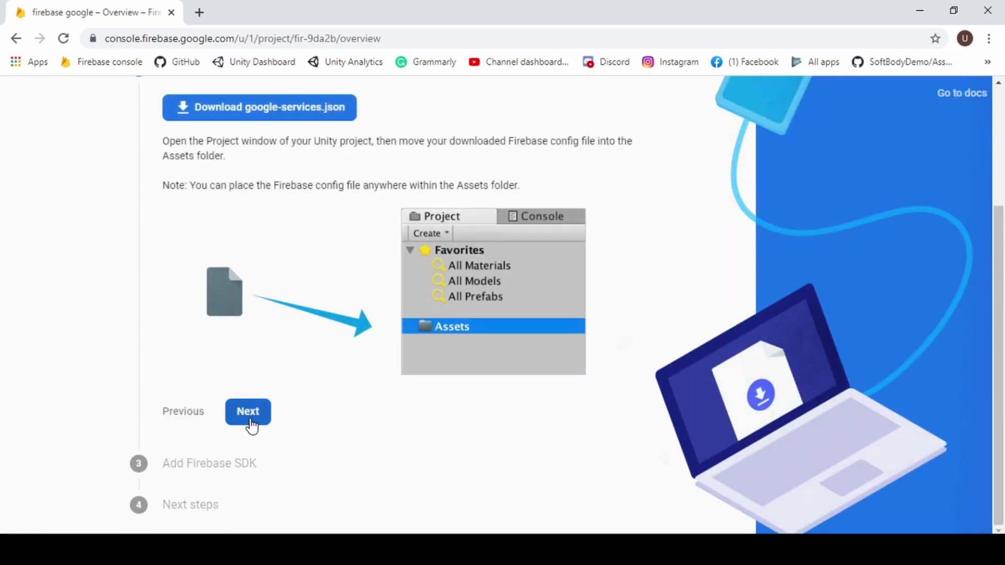
pyautogui.click(250, 419)
pyautogui.click(250, 454)
# Finish the wizard and open the google app's Add fingerprint form in Project settings.
pyautogui.click(301, 492)
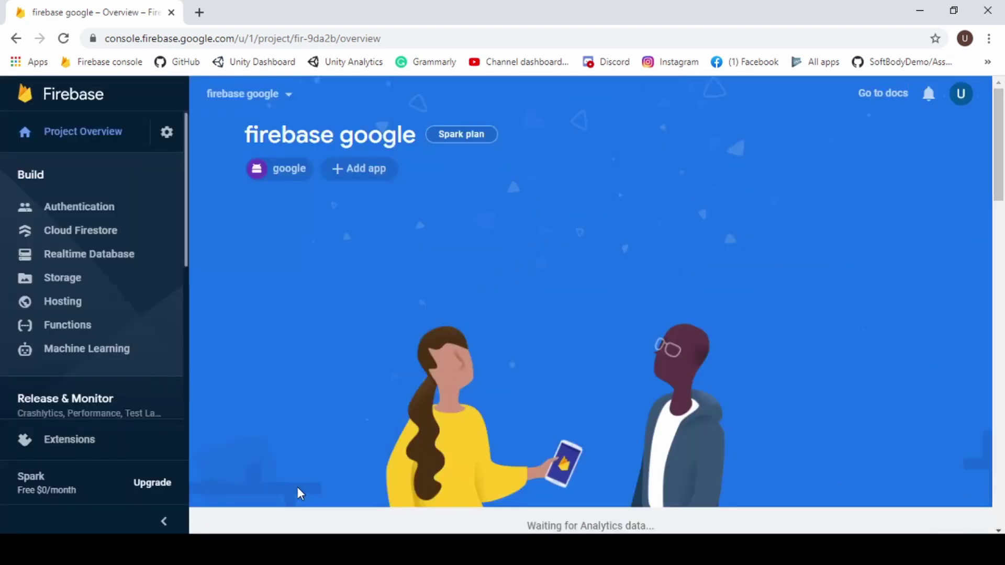
pyautogui.click(169, 134)
pyautogui.click(237, 137)
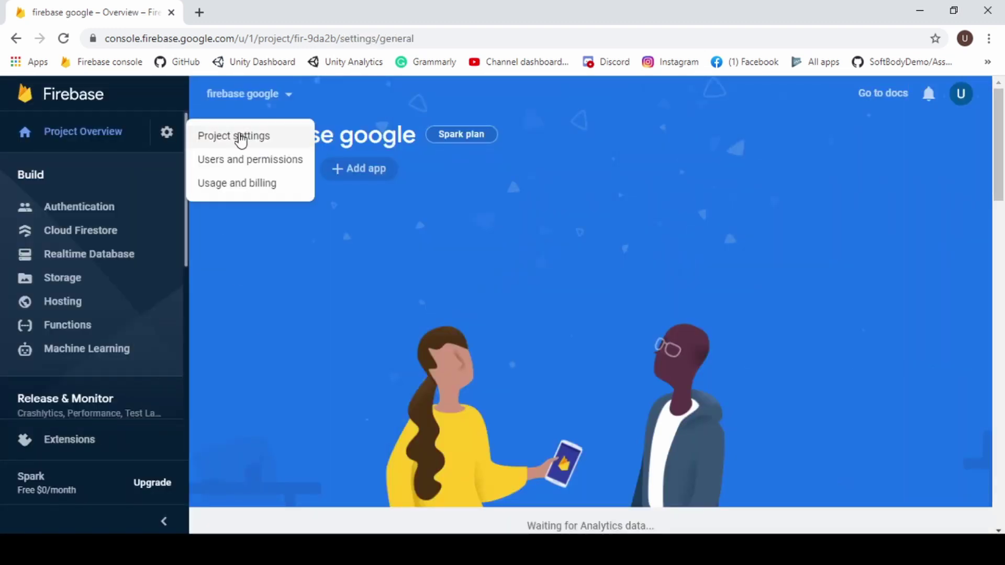
pyautogui.scroll(-5, 383, 325)
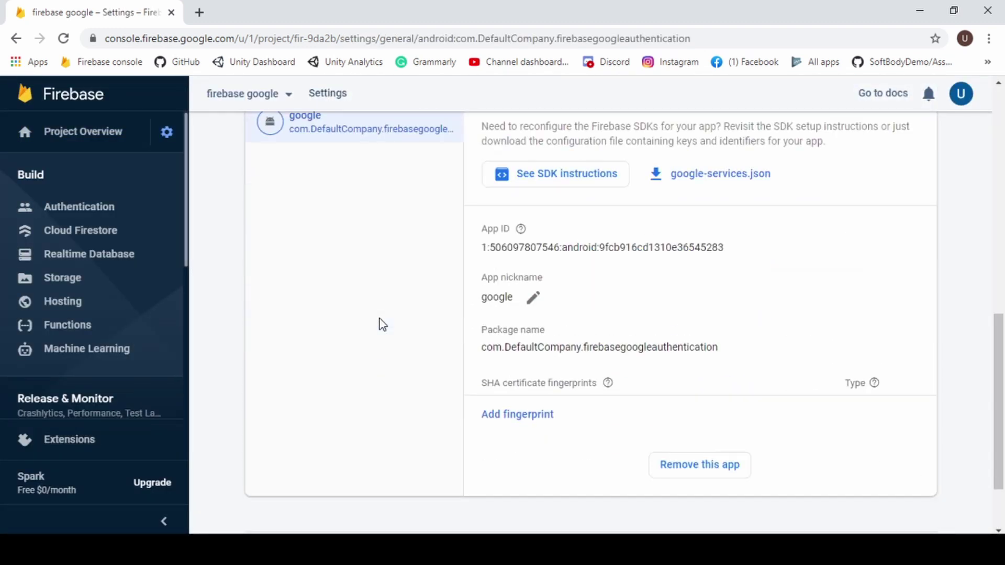
pyautogui.click(537, 330)
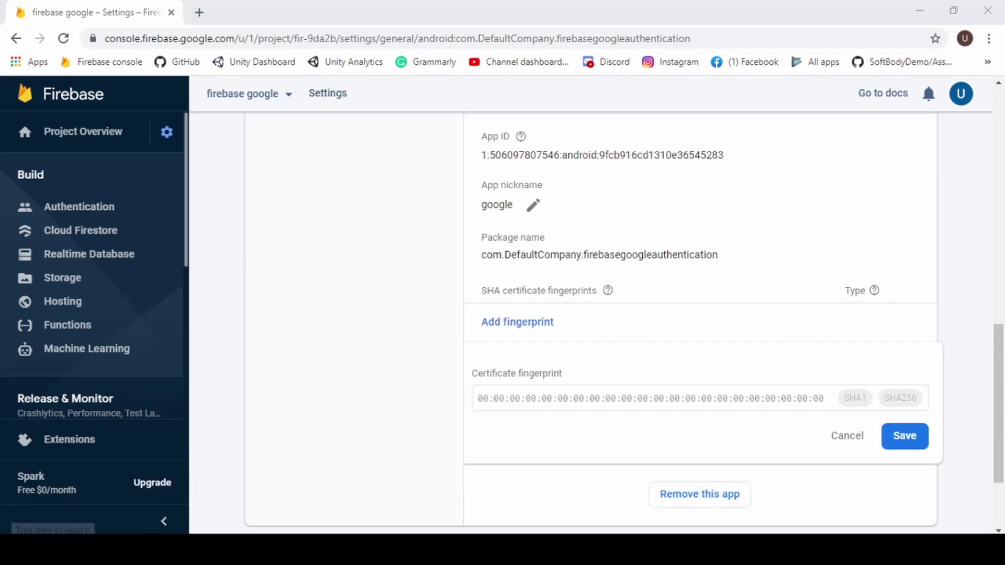
pyautogui.hotkey('alt', 'Tab')
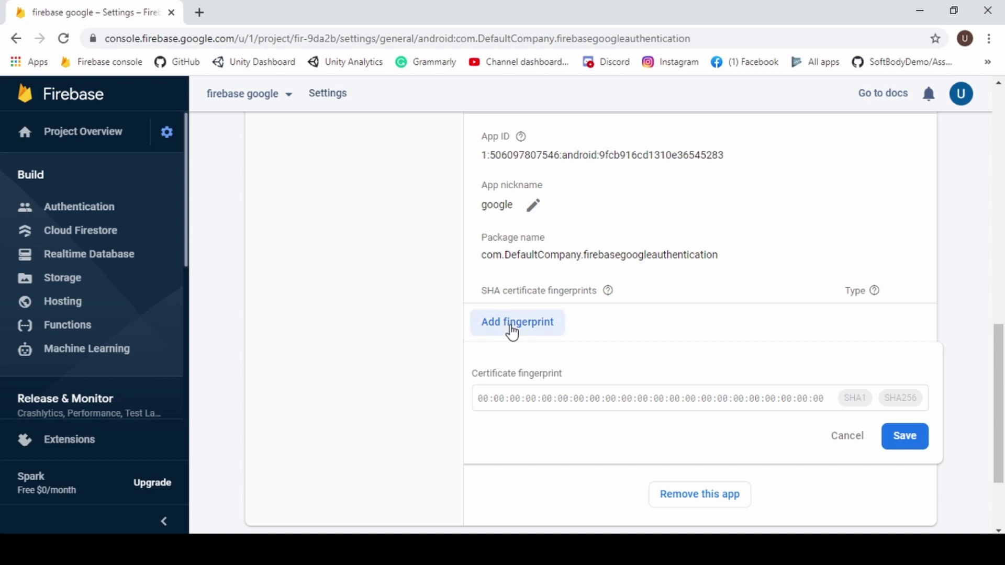
# Launch Command Prompt from the Windows Start menu.
pyautogui.press('super')
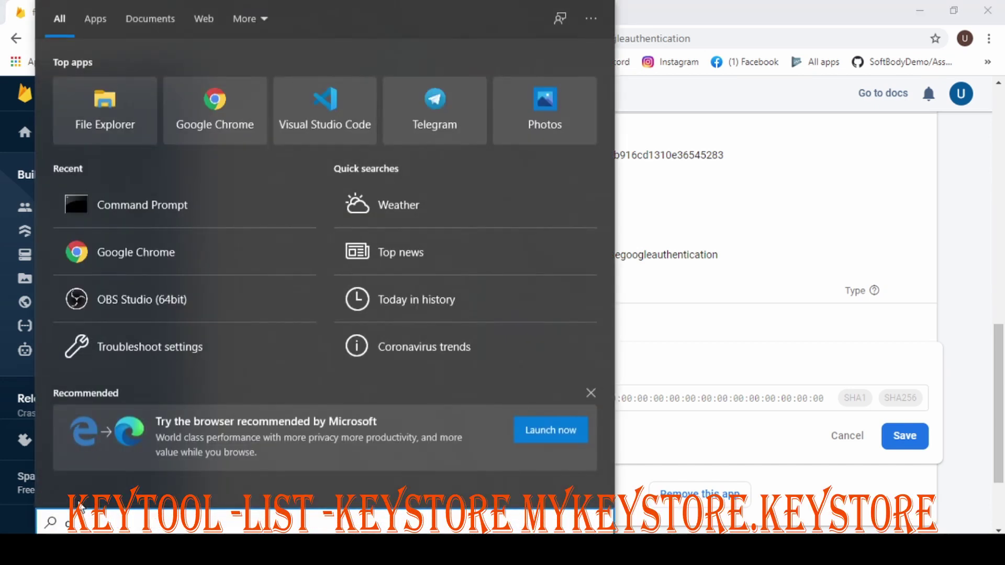
pyautogui.write('cmd')
pyautogui.press('Return')
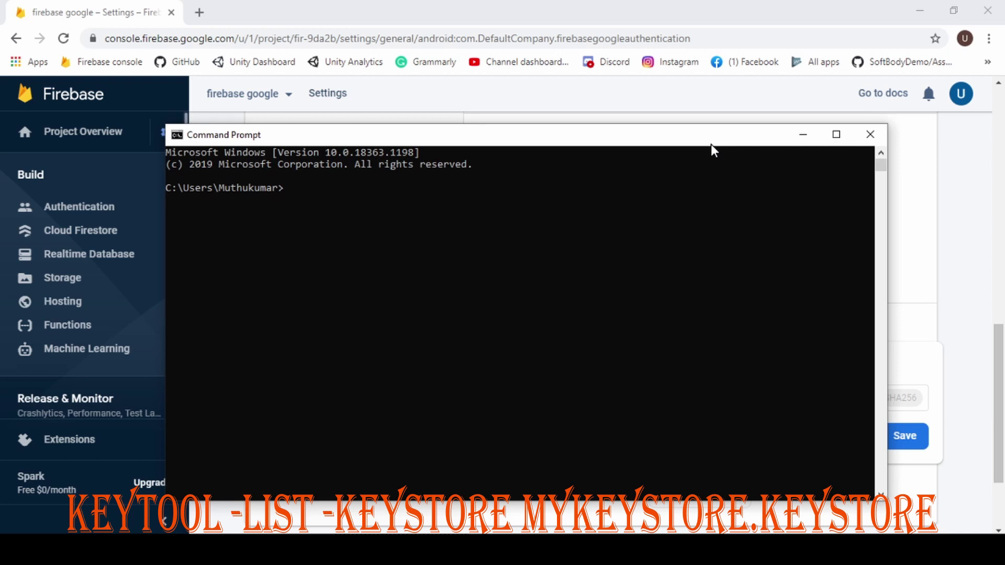
pyautogui.moveTo(711, 145); pyautogui.dragTo(701, 142)
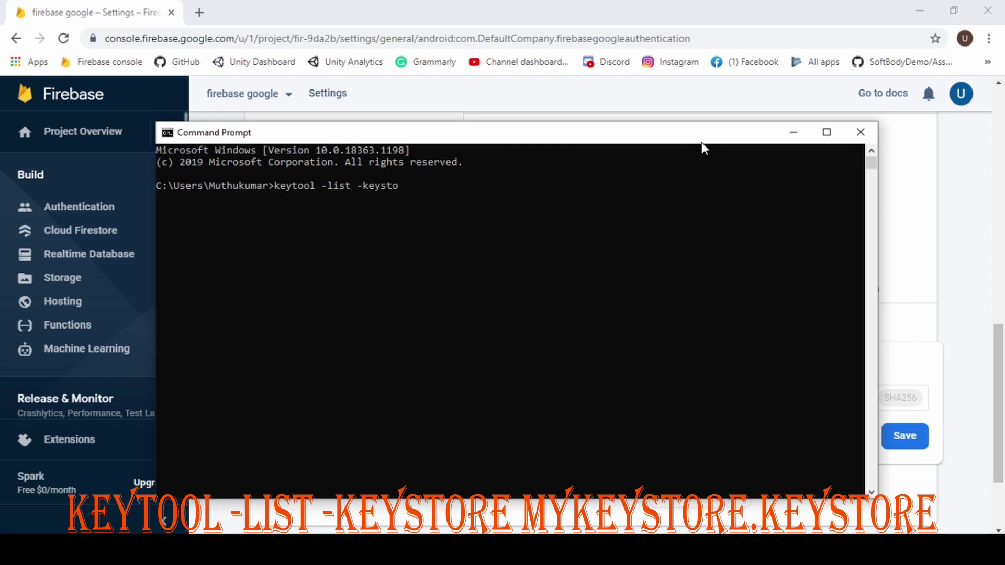
# Run keytool -list on E:\Tutoral_uniy\user.keystore, enter the password, and select the SHA1 fingerprint.
pyautogui.write('E:\\Tutoral_uniy\\firebase google authentication')
pyautogui.press('BackSpace')
pyautogui.press('BackSpace')
pyautogui.press('BackSpace')
pyautogui.press('BackSpace')
pyautogui.press('BackSpace')
pyautogui.press('BackSpace')
pyautogui.press('BackSpace')
pyautogui.press('BackSpace')
pyautogui.press('BackSpace')
pyautogui.press('BackSpace')
pyautogui.press('BackSpace')
pyautogui.press('BackSpace')
pyautogui.press('BackSpace')
pyautogui.press('BackSpace')
pyautogui.press('BackSpace')
pyautogui.press('BackSpace')
pyautogui.press('BackSpace')
pyautogui.press('BackSpace')
pyautogui.press('BackSpace')
pyautogui.press('BackSpace')
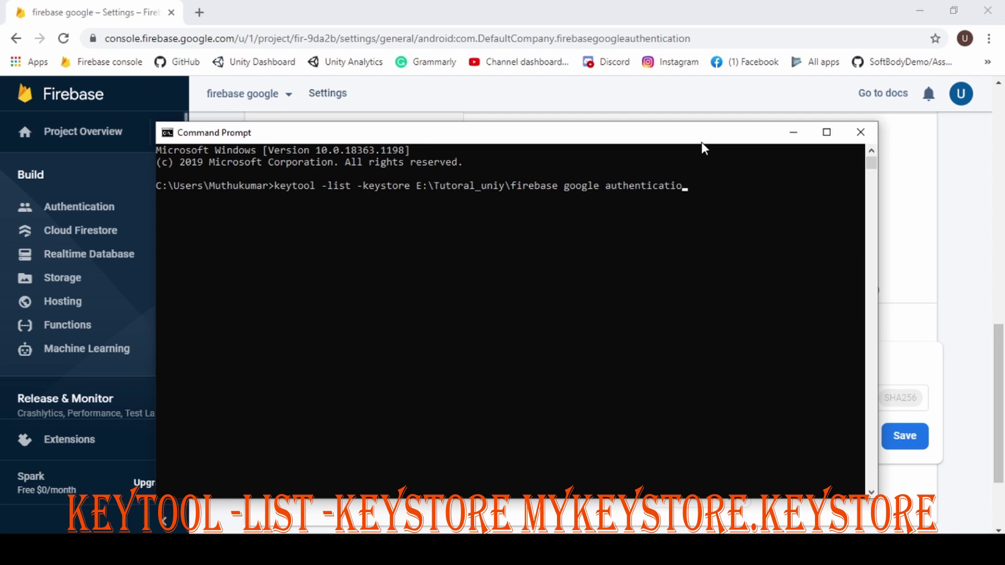
pyautogui.press('BackSpace')
pyautogui.press('BackSpace')
pyautogui.press('BackSpace')
pyautogui.press('BackSpace')
pyautogui.press('BackSpace')
pyautogui.press('BackSpace')
pyautogui.press('BackSpace')
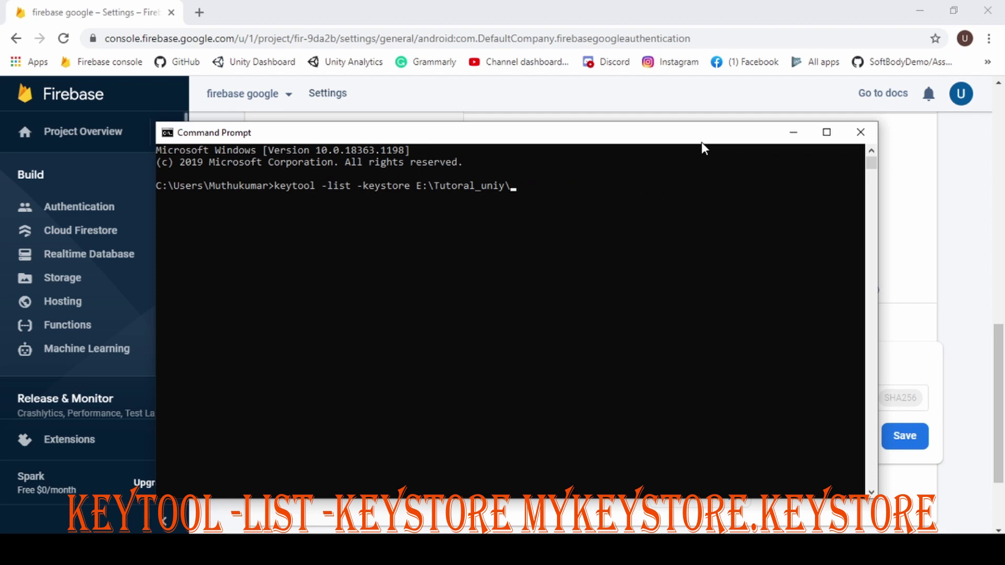
pyautogui.write('user.keystore')
pyautogui.press('Return')
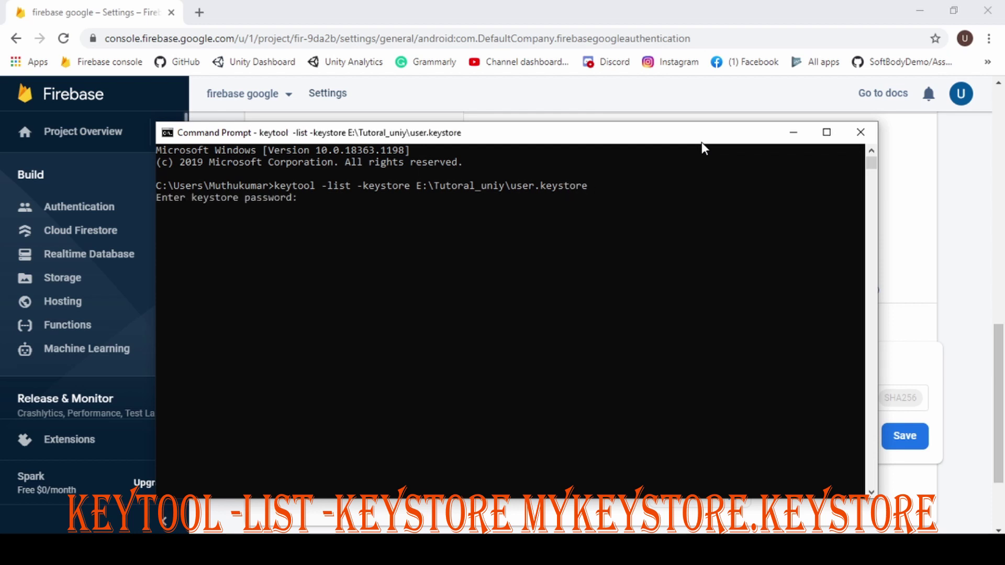
pyautogui.press('Return')
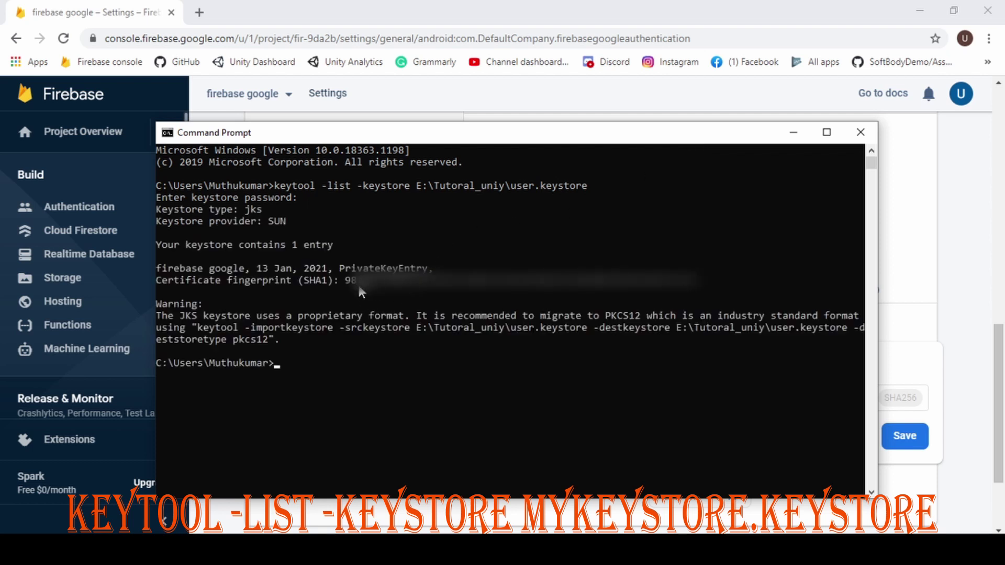
pyautogui.moveTo(350, 279); pyautogui.dragTo(699, 281)
# Paste the SHA1 into Certificate fingerprint and save it for the google app.
pyautogui.hotkey('alt', 'Tab')
pyautogui.click(527, 399)
pyautogui.write('98:94:F6:BF:D7:1D:A7:90:F4:56:E4:6A:11:82:0D:38:93:49:57:25')
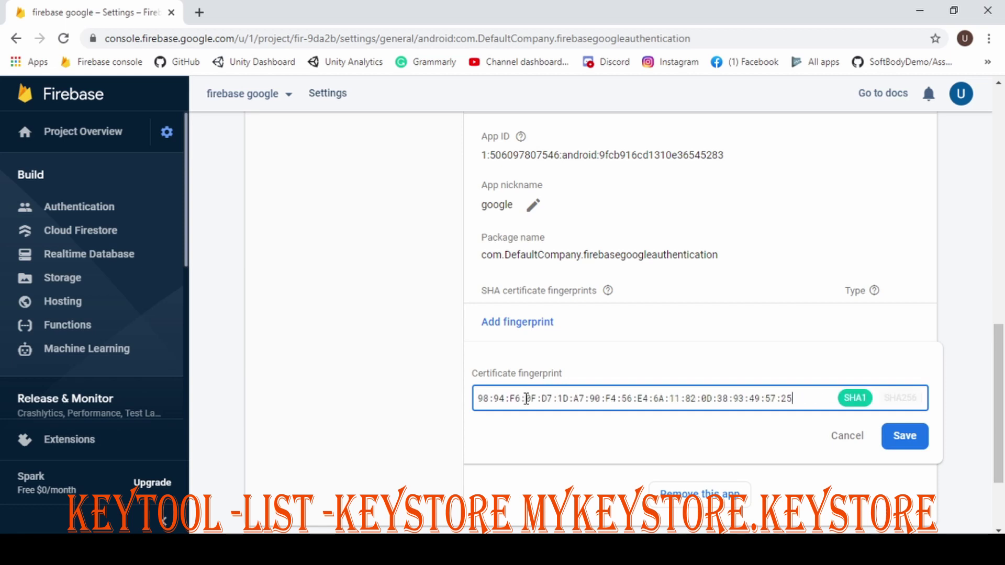
pyautogui.click(890, 440)
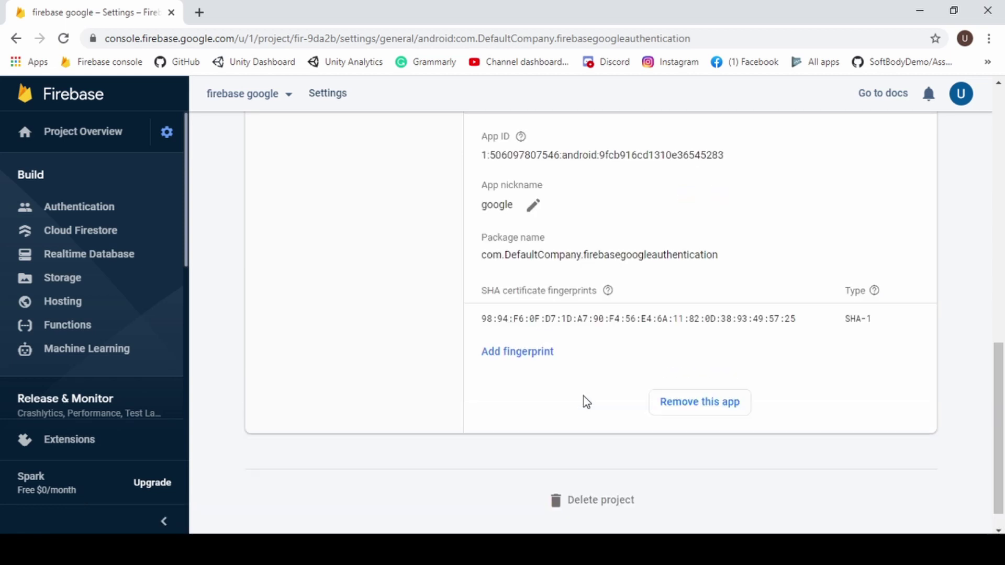
# Download google-services.json and carry it over to Unity.
pyautogui.scroll(3, 584, 396)
pyautogui.scroll(1, 585, 396)
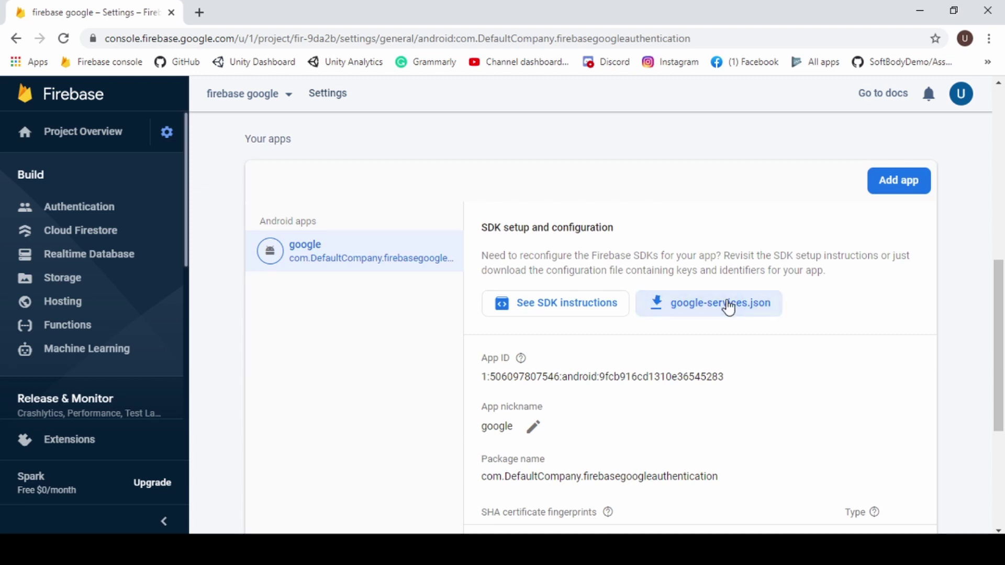
pyautogui.click(725, 306)
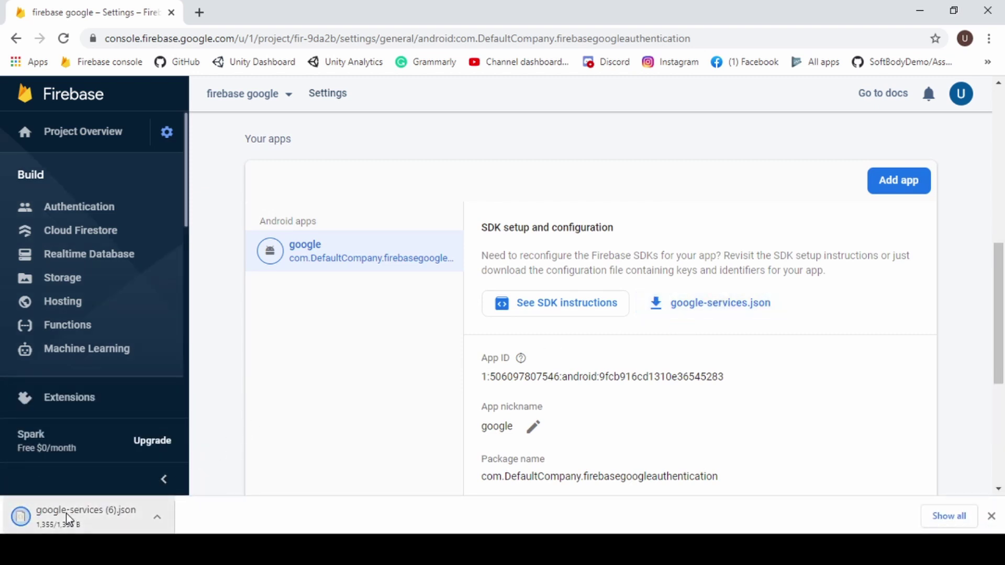
pyautogui.moveTo(108, 515); pyautogui.dragTo(275, 488)
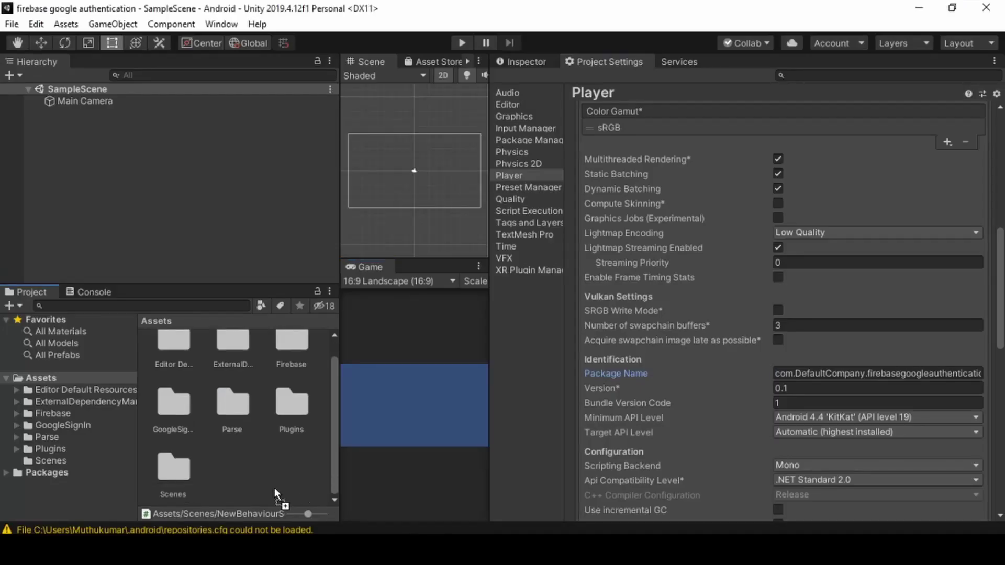
# Add google-services.json and GoogleSignInDemo.cs from E:\unity\Plugins to Unity's Assets.
pyautogui.click(229, 482)
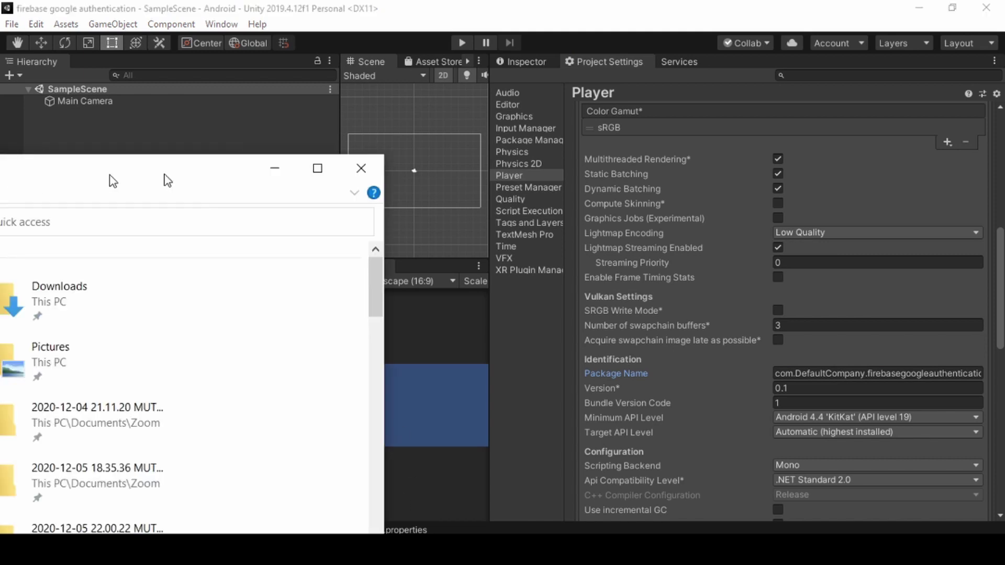
pyautogui.scroll(-2, 144, 388)
pyautogui.click(147, 400)
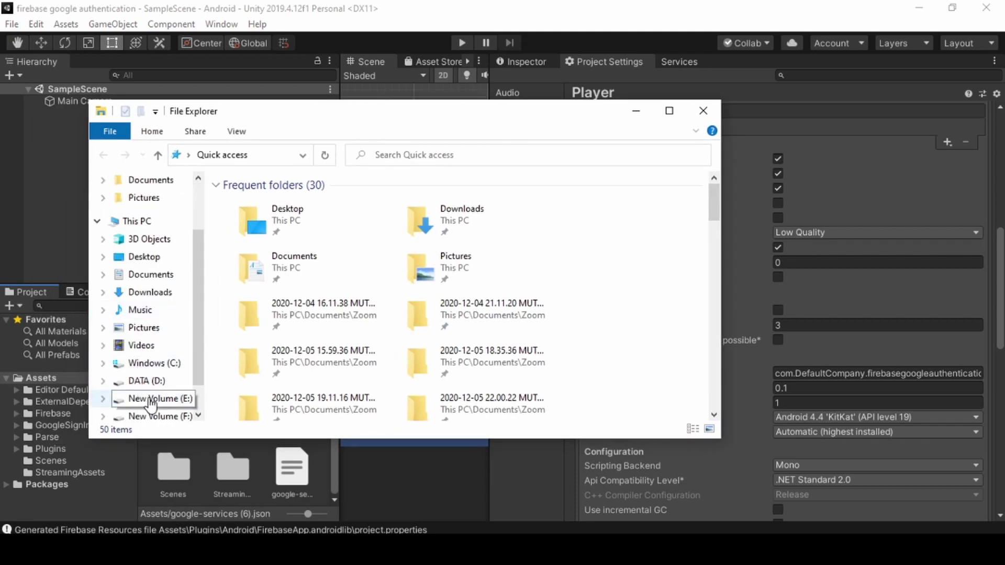
pyautogui.doubleClick(272, 372)
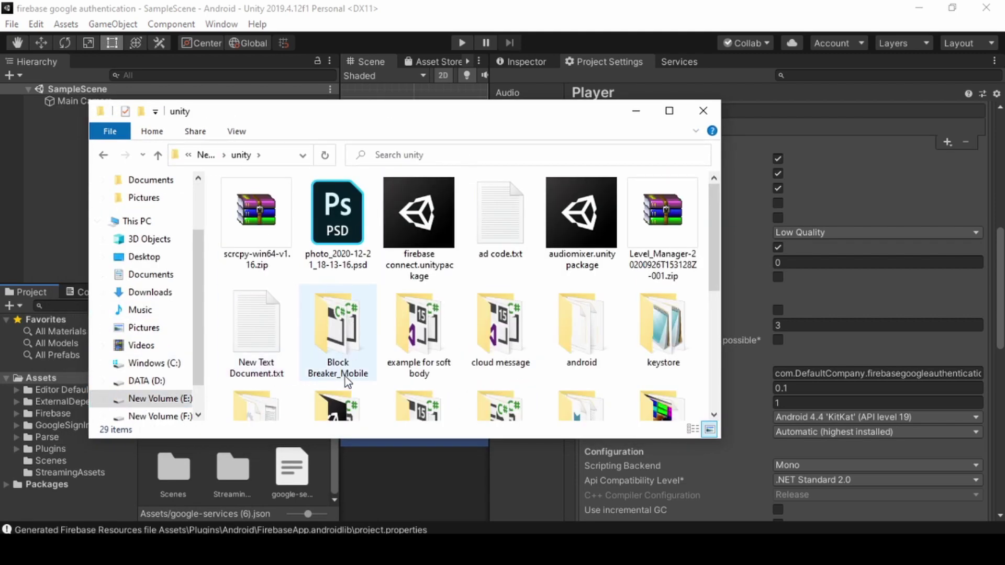
pyautogui.doubleClick(341, 408)
pyautogui.moveTo(404, 122); pyautogui.dragTo(710, 77)
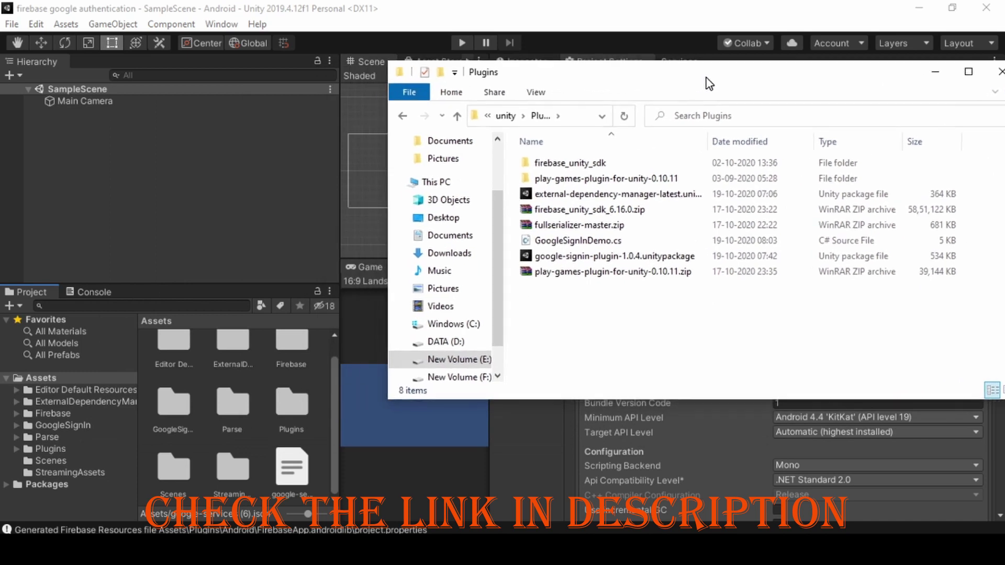
pyautogui.moveTo(602, 241); pyautogui.dragTo(282, 432)
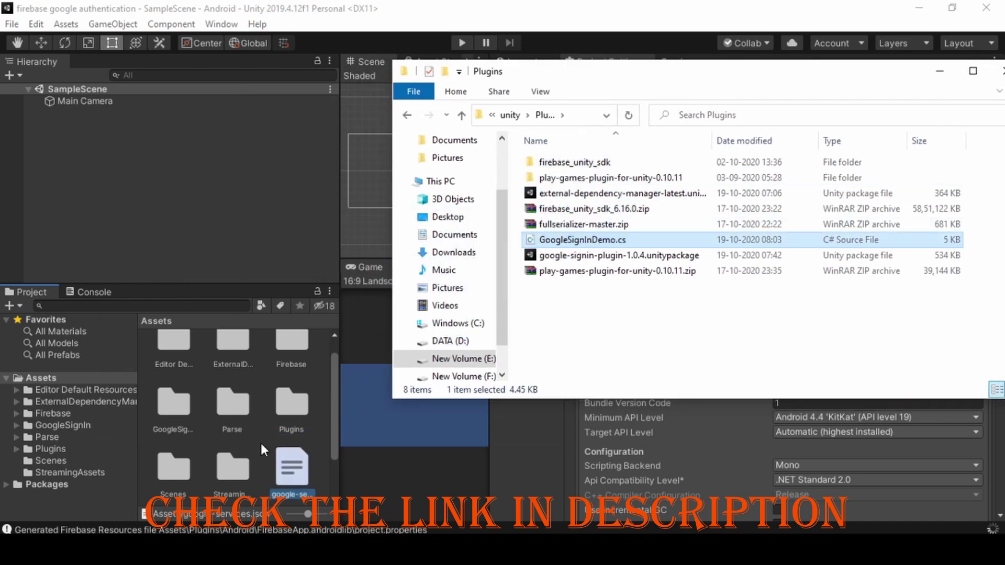
pyautogui.moveTo(973, 68); pyautogui.dragTo(917, 71)
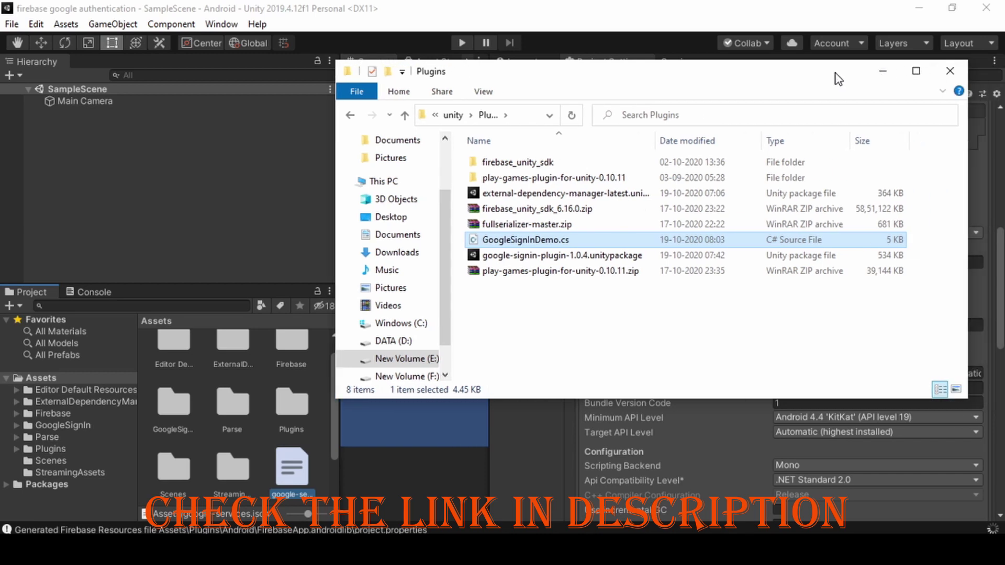
pyautogui.click(913, 72)
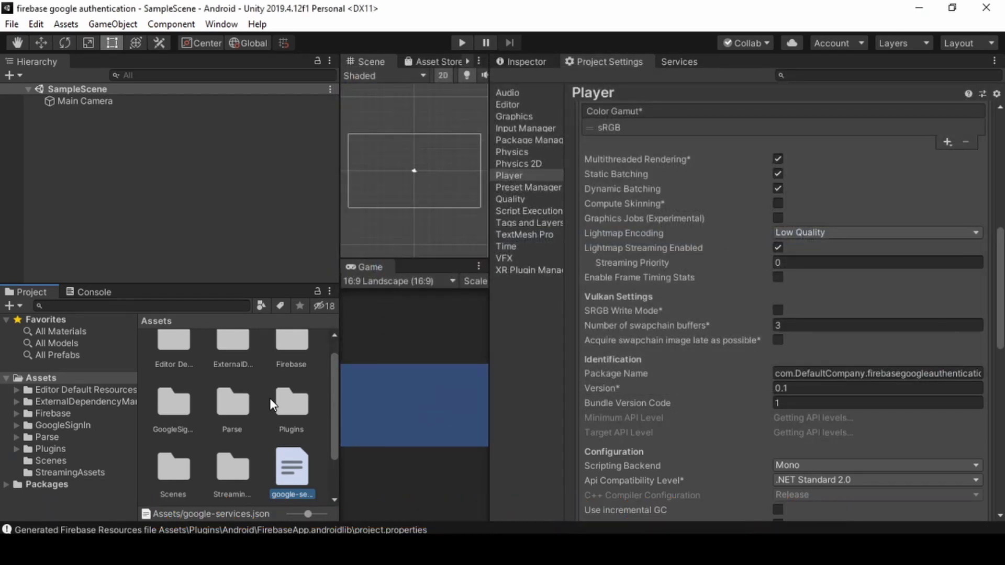
# Add a UI Button to the scene and frame it in the Scene view.
pyautogui.rightClick(105, 125)
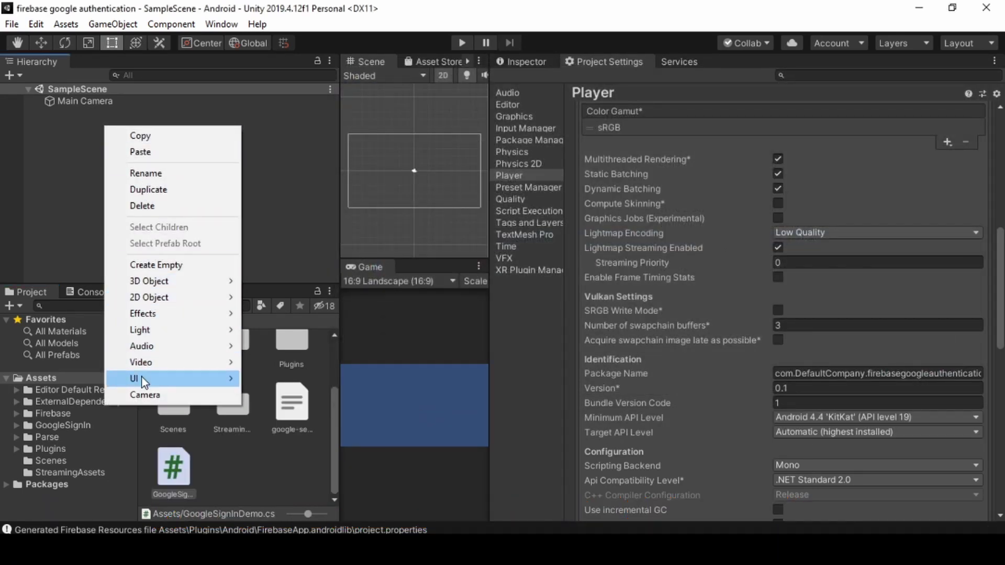
pyautogui.moveTo(142, 378)
pyautogui.click(280, 184)
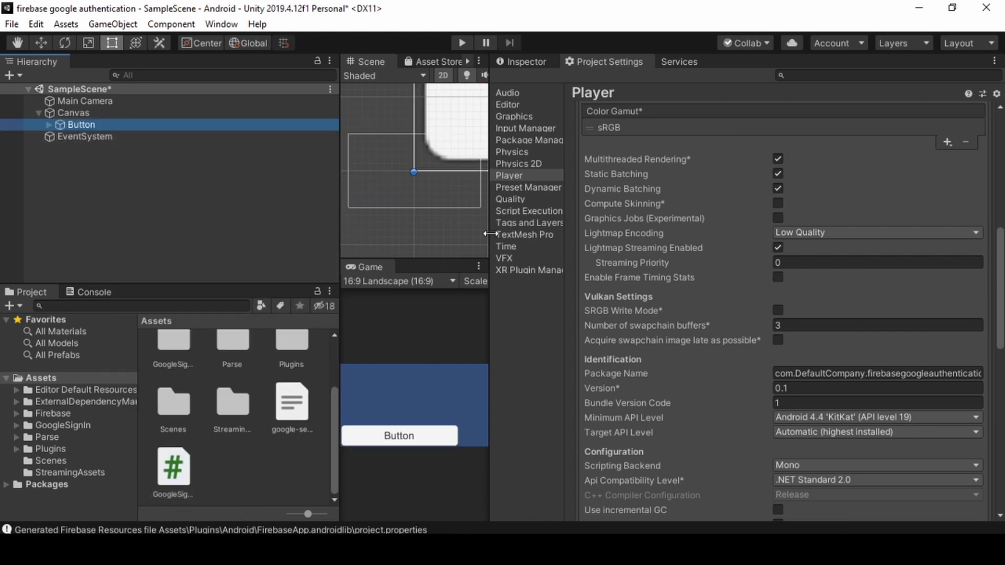
pyautogui.moveTo(490, 234); pyautogui.dragTo(747, 209)
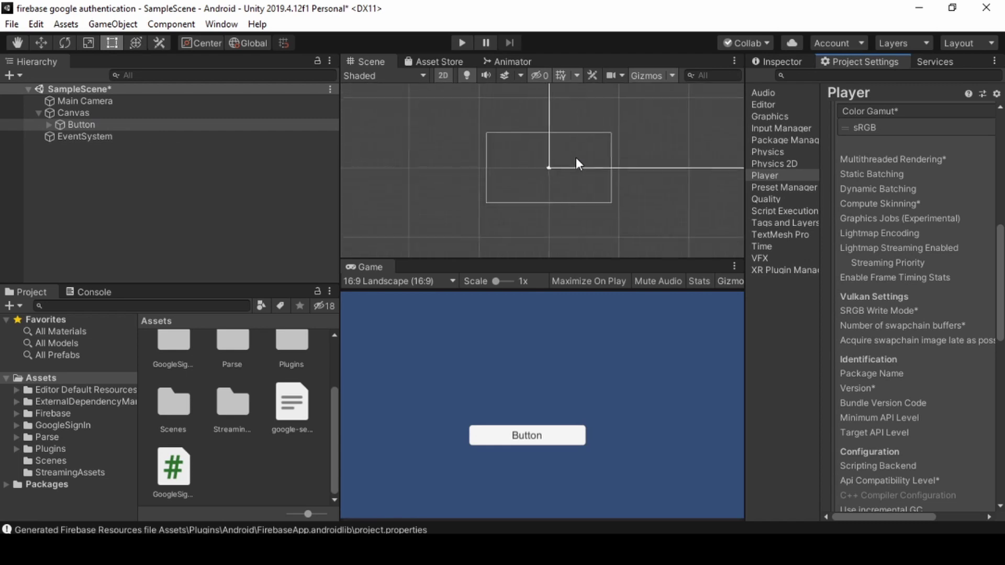
pyautogui.scroll(-5, 523, 199)
pyautogui.moveTo(479, 232); pyautogui.dragTo(639, 159, button='middle')
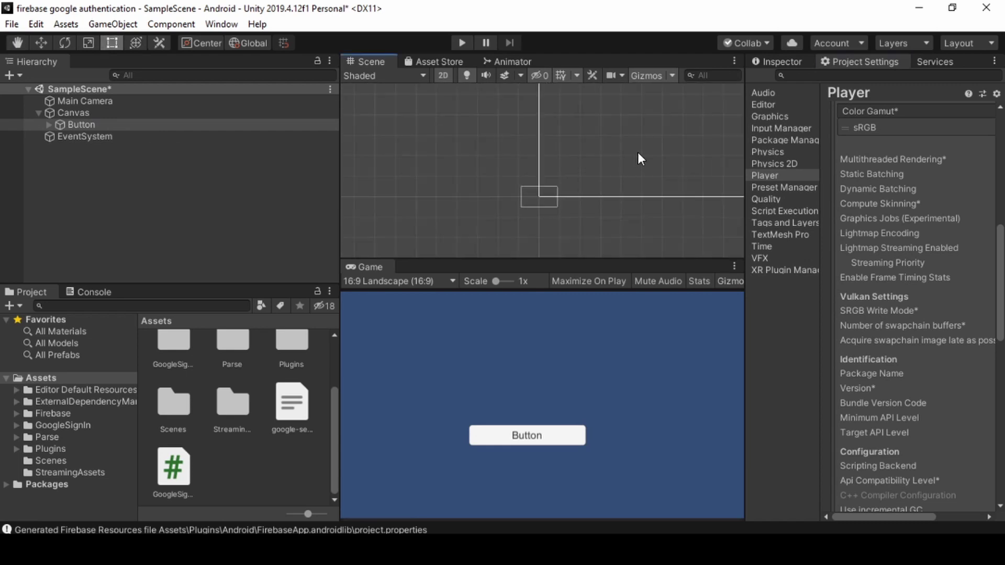
pyautogui.doubleClick(104, 124)
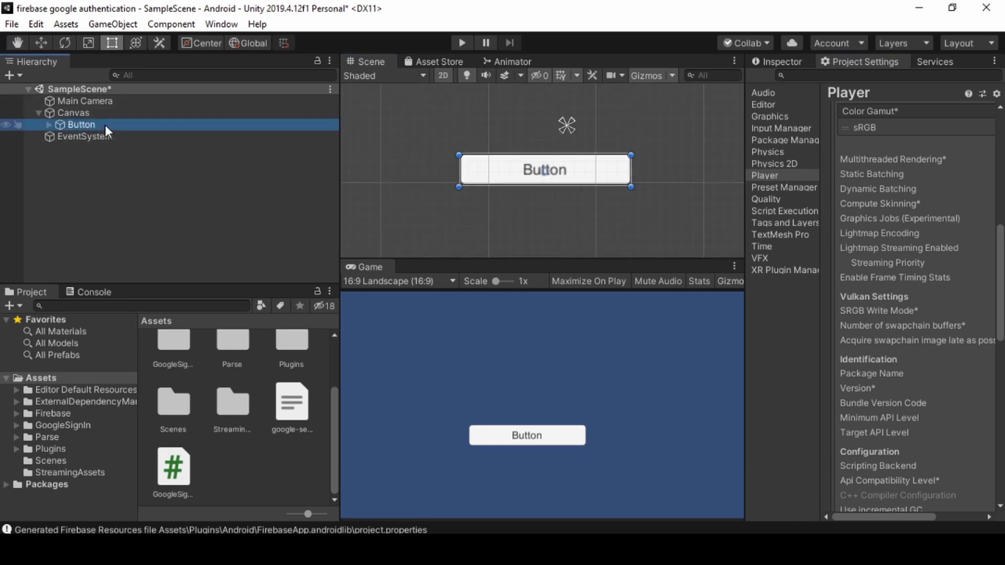
# Rename the Button object to 'signin button'.
pyautogui.click(773, 65)
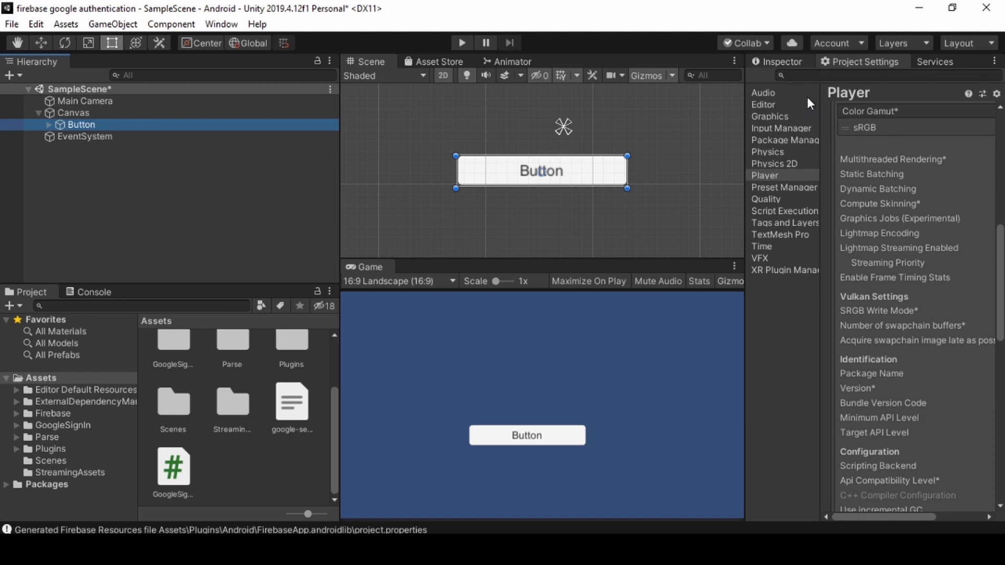
pyautogui.click(840, 82)
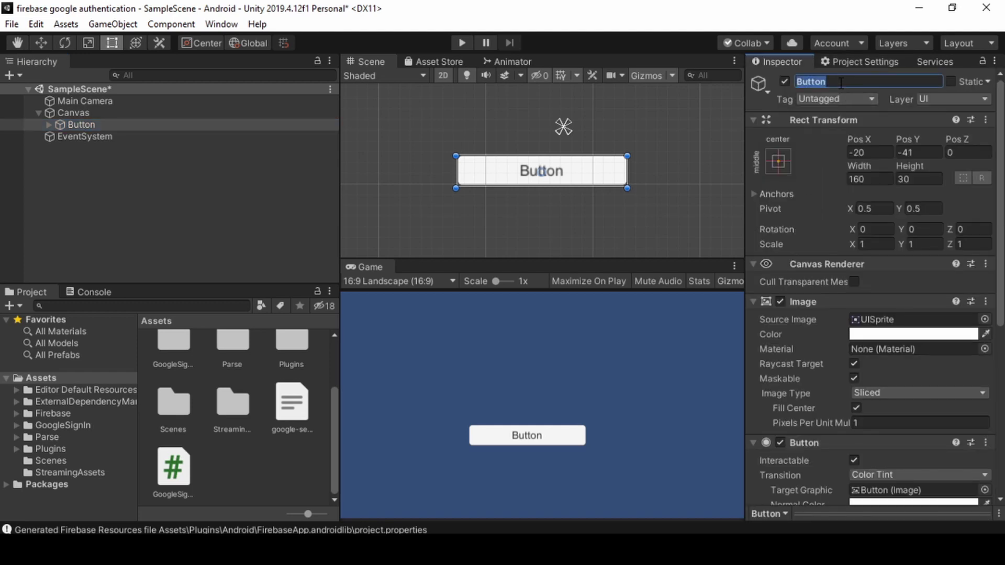
pyautogui.write('signin b')
pyautogui.click(49, 124)
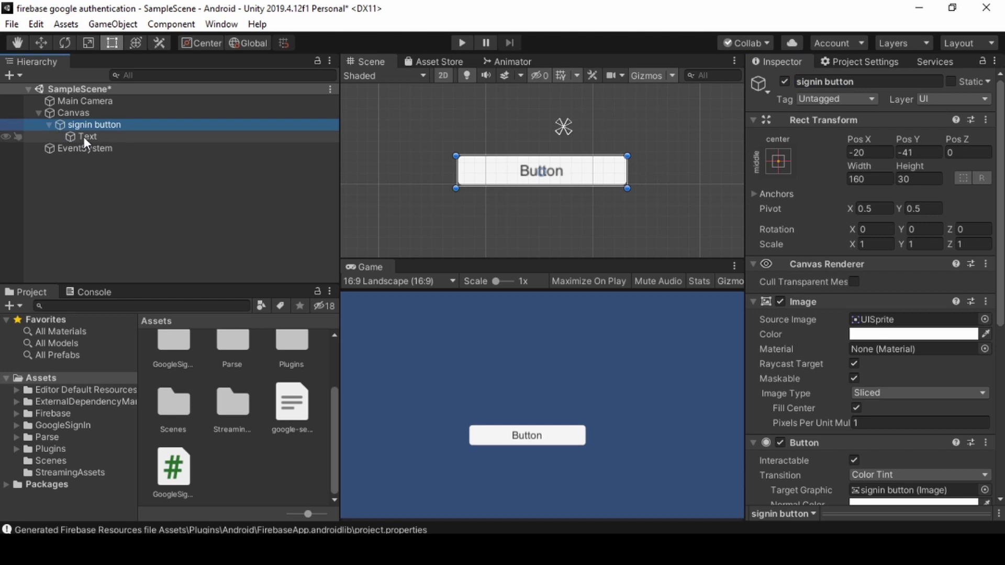
# Change the button's Text child label to 'signin'.
pyautogui.click(84, 136)
pyautogui.click(833, 342)
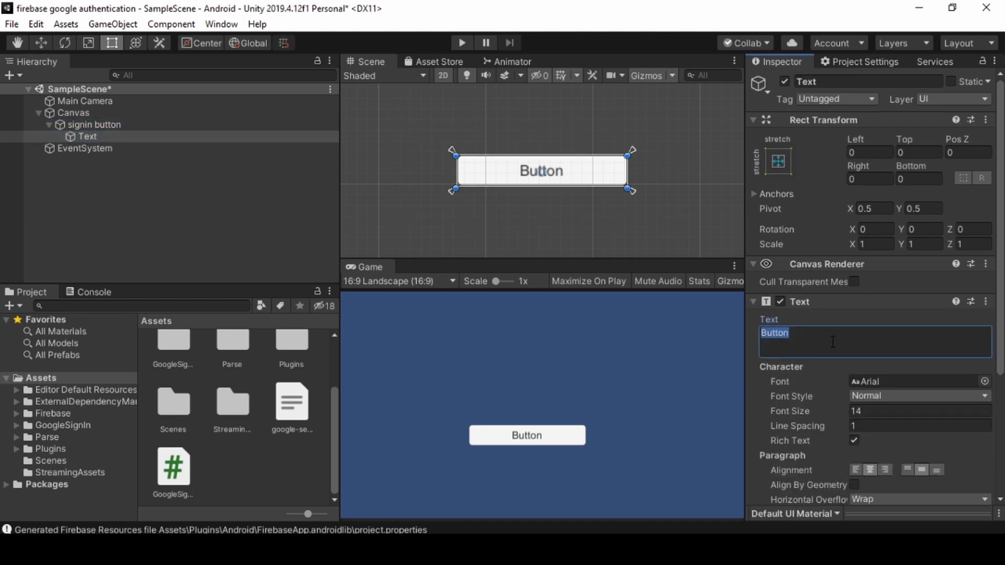
pyautogui.write('signin')
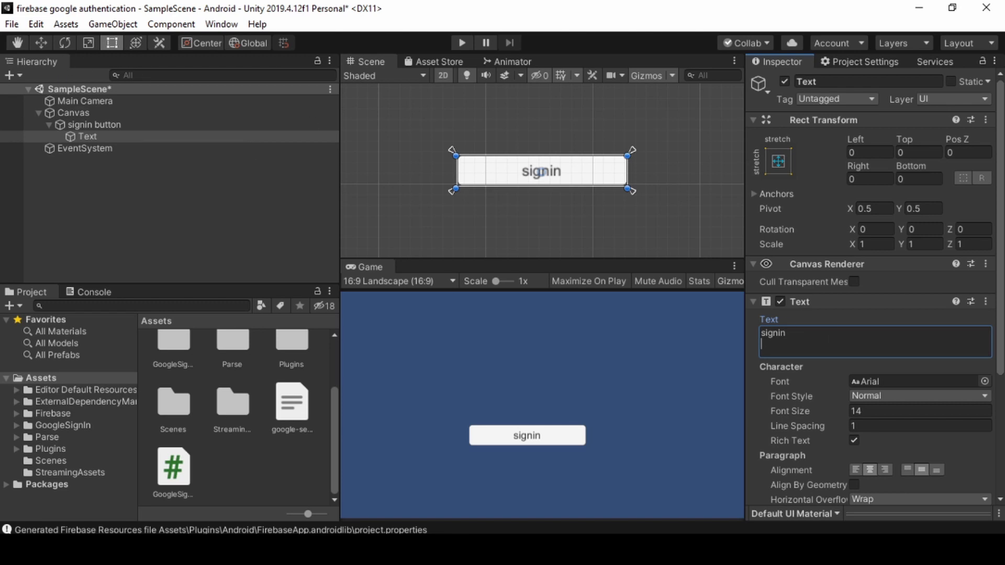
# Add a UI Text under the Canvas, enlarging it and moving it up-left.
pyautogui.click(73, 117)
pyautogui.rightClick(73, 117)
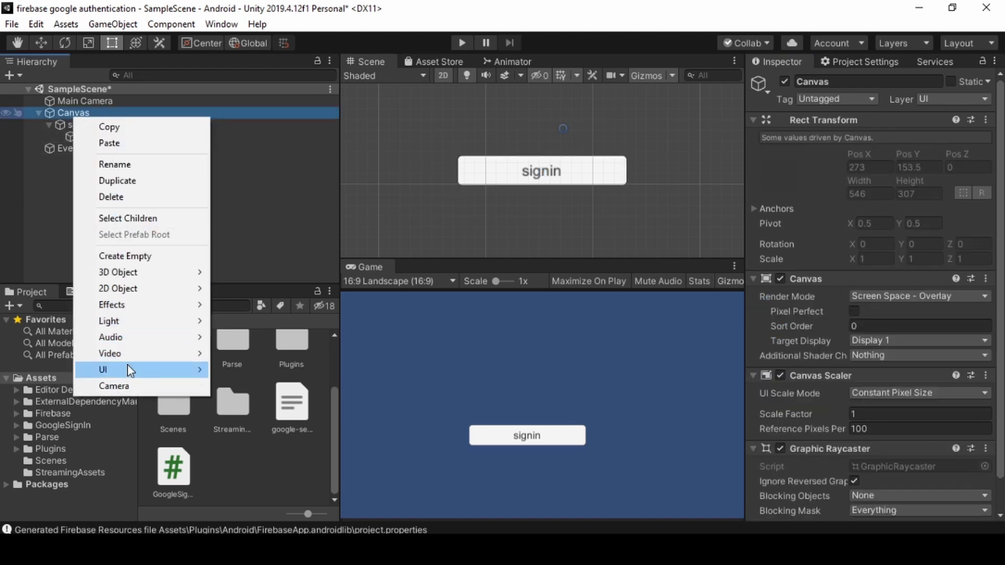
pyautogui.moveTo(127, 366)
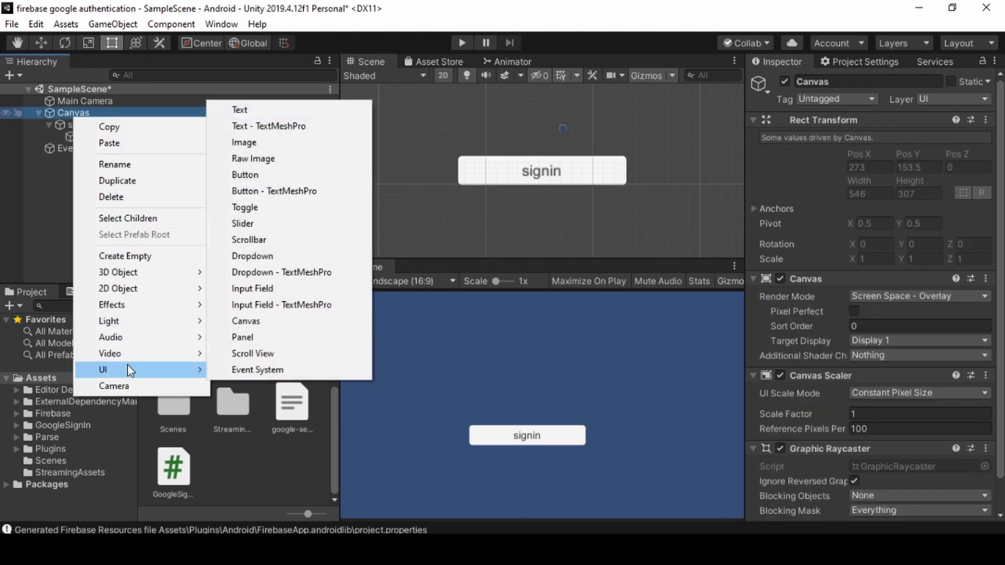
pyautogui.click(242, 109)
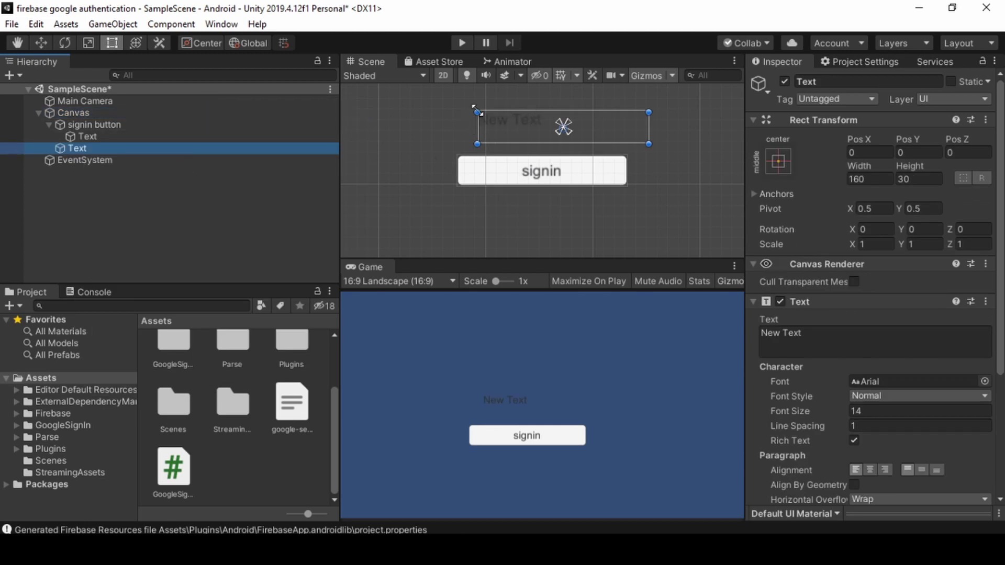
pyautogui.keyDown('alt'); pyautogui.moveTo(477, 112); pyautogui.dragTo(406, 89); pyautogui.keyUp('alt')
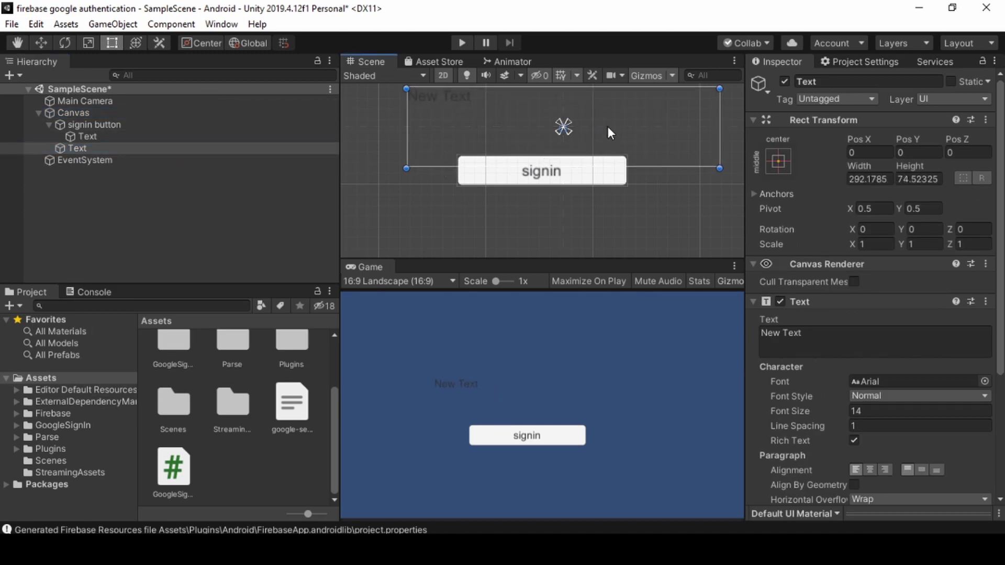
pyautogui.moveTo(607, 126); pyautogui.dragTo(583, 56)
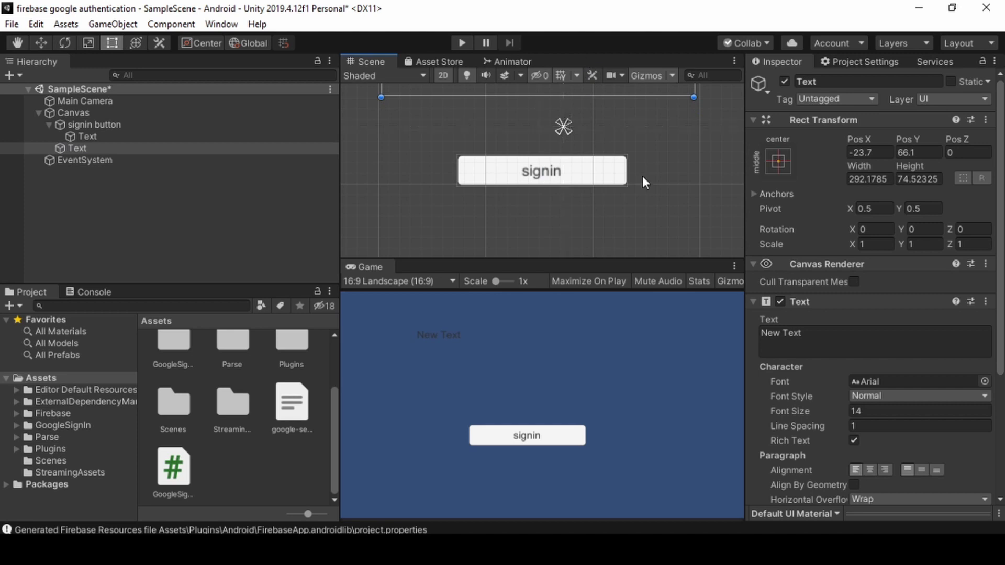
# Resize the Text box to roughly 514 × 118 and make its text white.
pyautogui.scroll(-5, 660, 148)
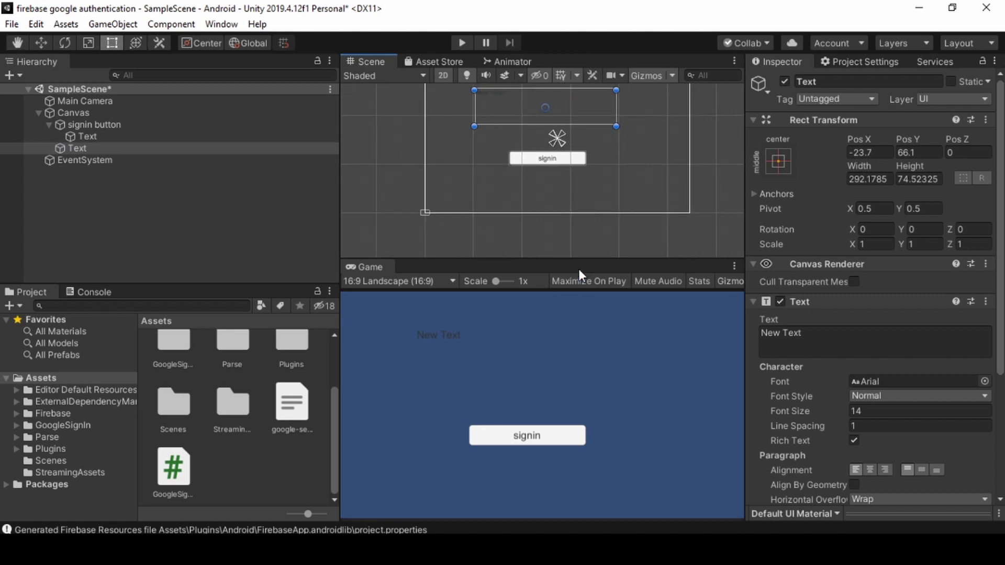
pyautogui.moveTo(580, 260); pyautogui.dragTo(580, 240)
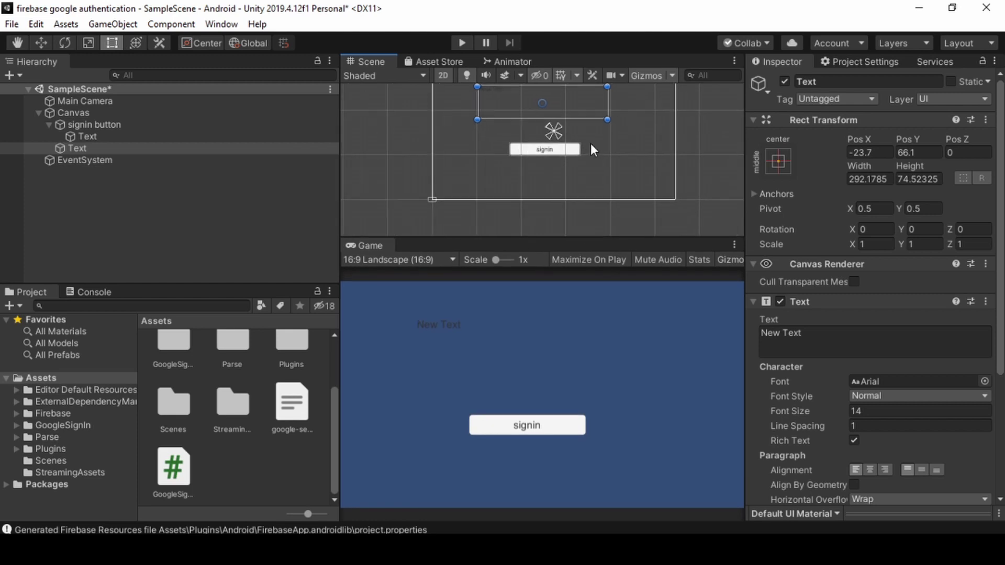
pyautogui.moveTo(590, 144); pyautogui.dragTo(555, 213, button='middle')
pyautogui.click(449, 159)
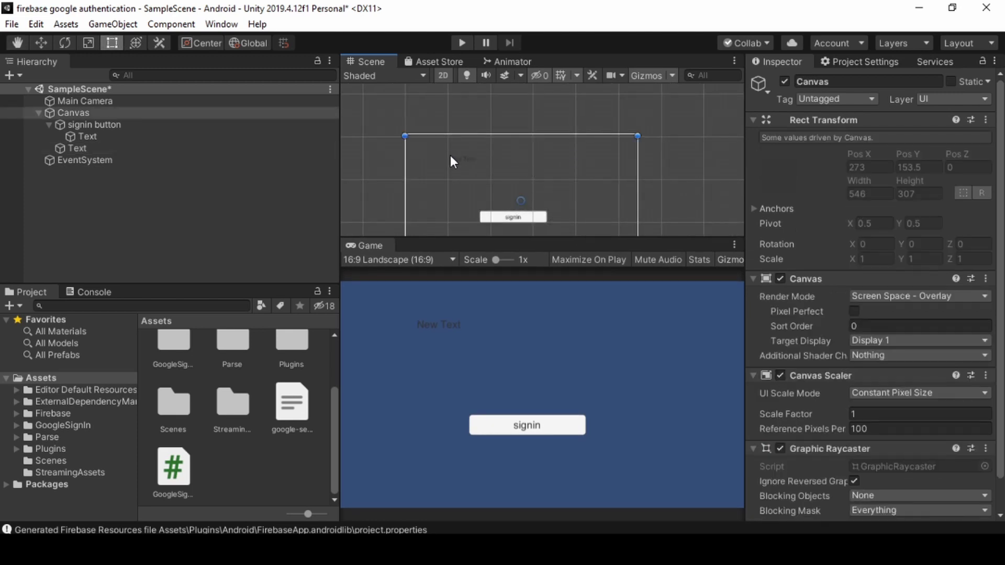
pyautogui.click(472, 174)
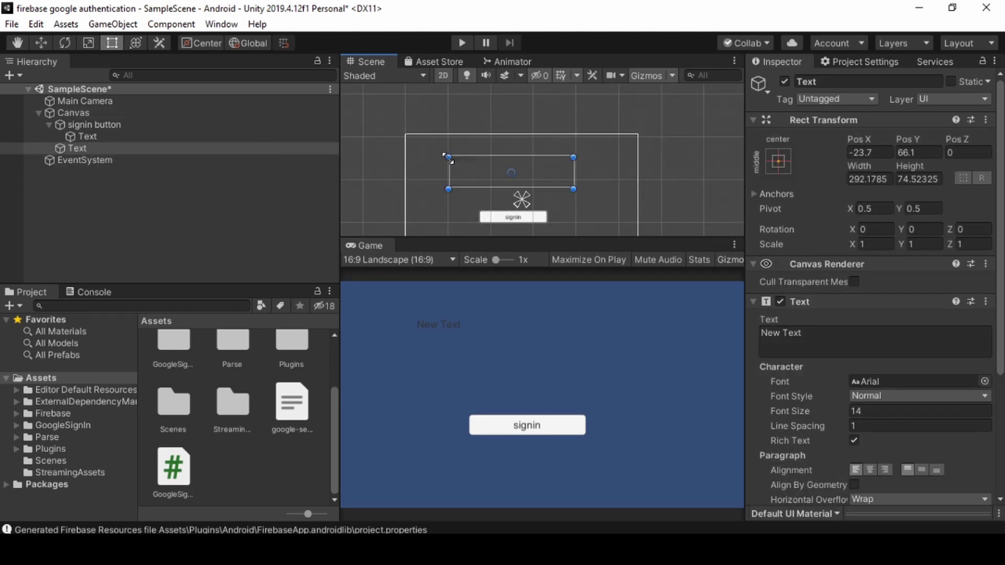
pyautogui.moveTo(448, 159); pyautogui.dragTo(413, 143)
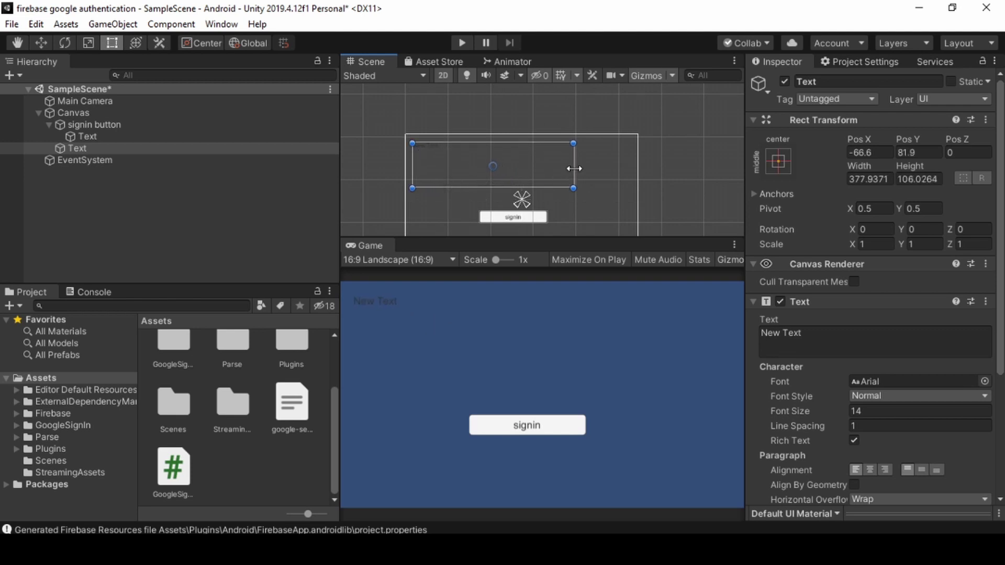
pyautogui.moveTo(574, 168); pyautogui.dragTo(603, 200)
pyautogui.scroll(-5, 874, 339)
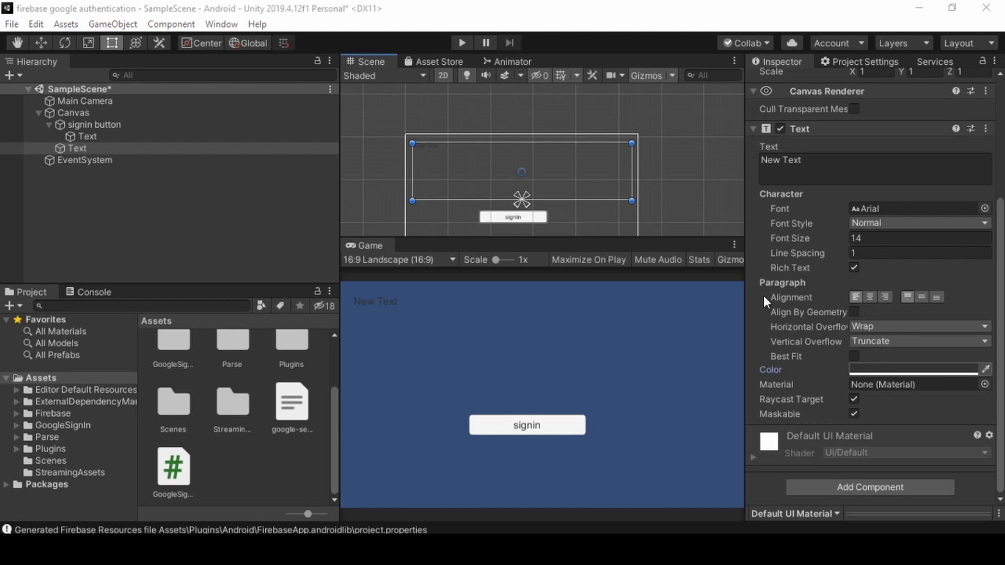
pyautogui.hotkey('ctrl', 'z')
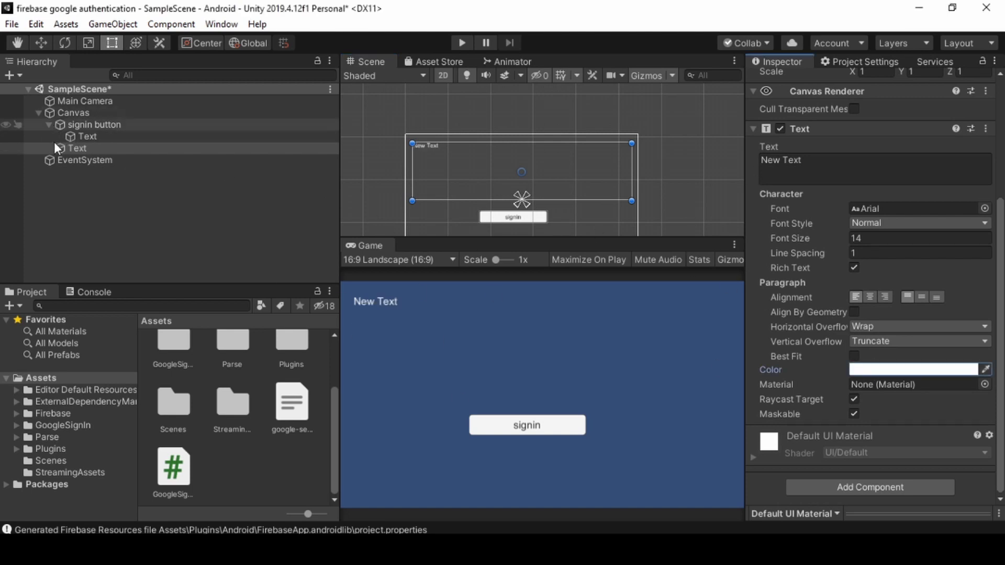
# Create an empty GameObject with GoogleSignInDemo attached and Text linked as Info Text.
pyautogui.rightClick(66, 224)
pyautogui.click(128, 363)
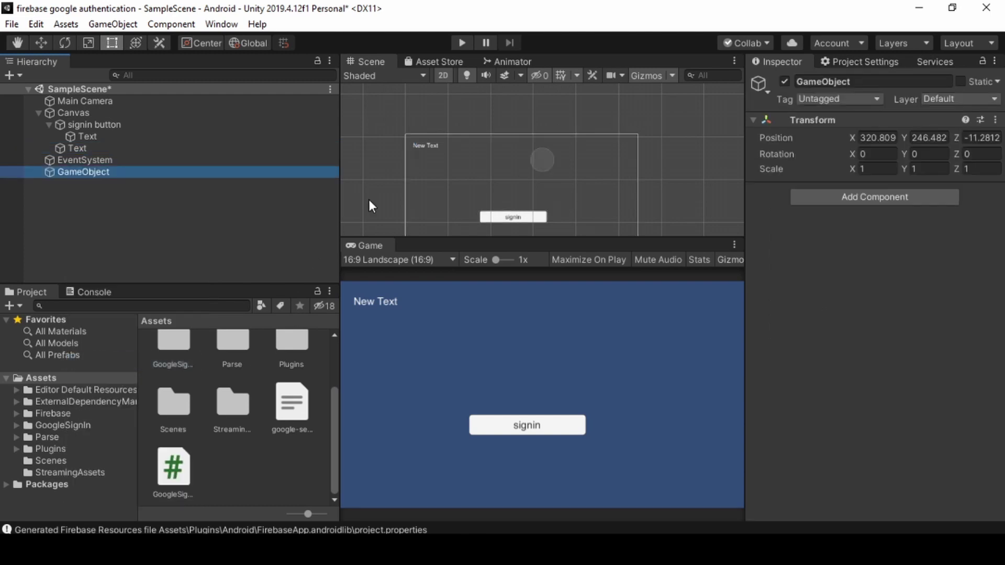
pyautogui.moveTo(170, 474); pyautogui.dragTo(852, 334)
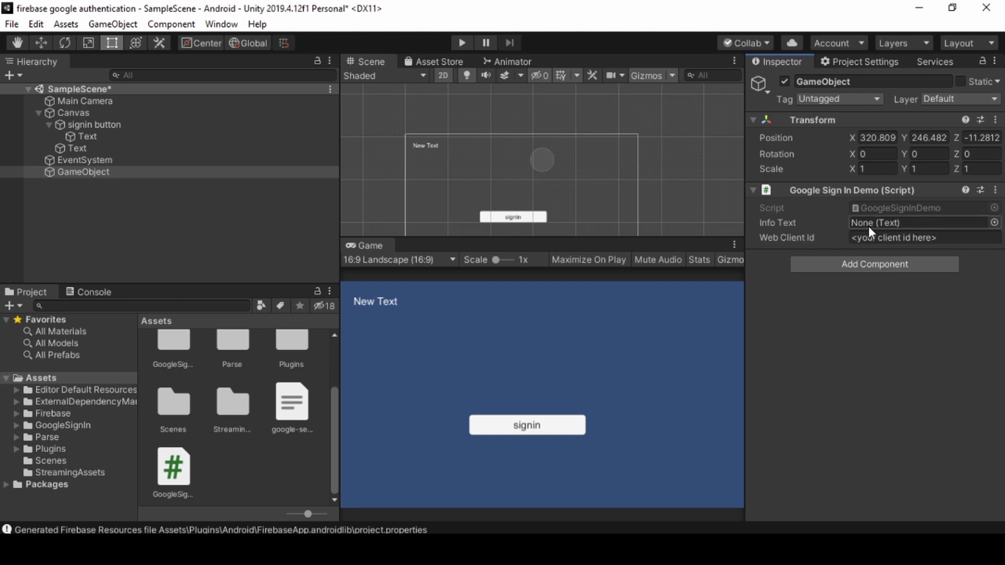
pyautogui.moveTo(77, 148); pyautogui.dragTo(864, 228)
# Search Google for 'google cloud platform' in a new Chrome tab.
pyautogui.hotkey('alt', 'Tab')
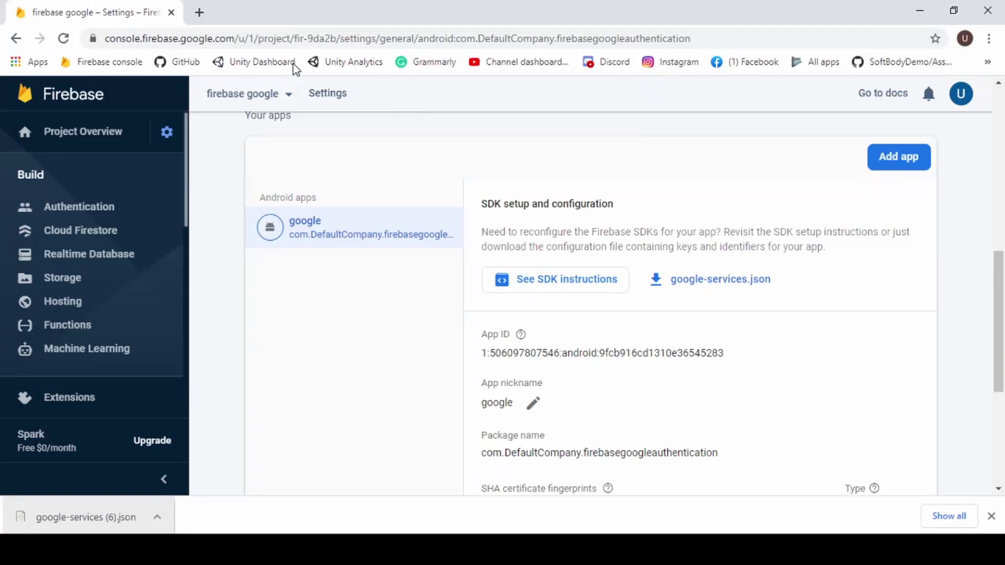
pyautogui.click(198, 12)
pyautogui.click(193, 41)
pyautogui.write('g')
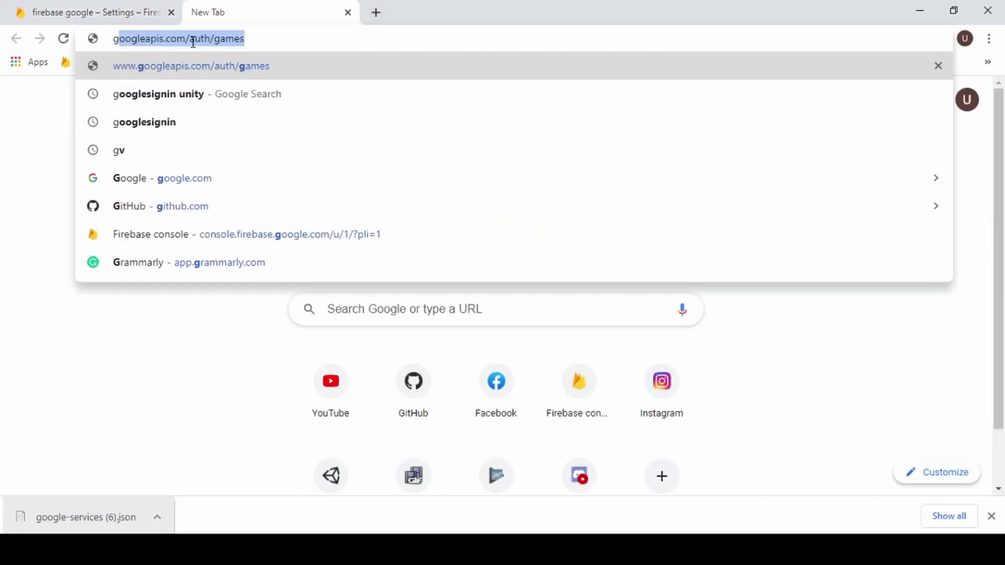
pyautogui.write('oogle cloud ')
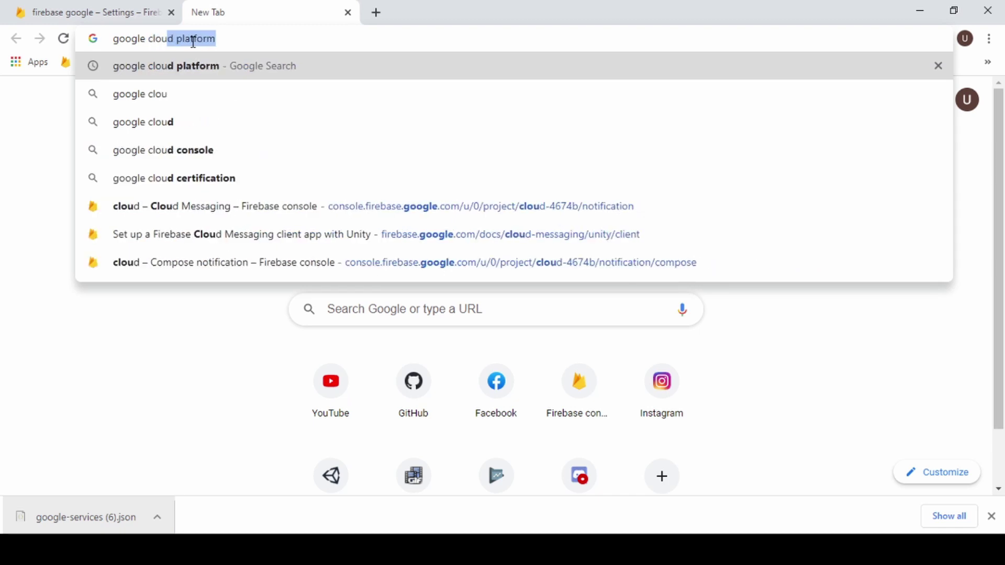
pyautogui.write('platf')
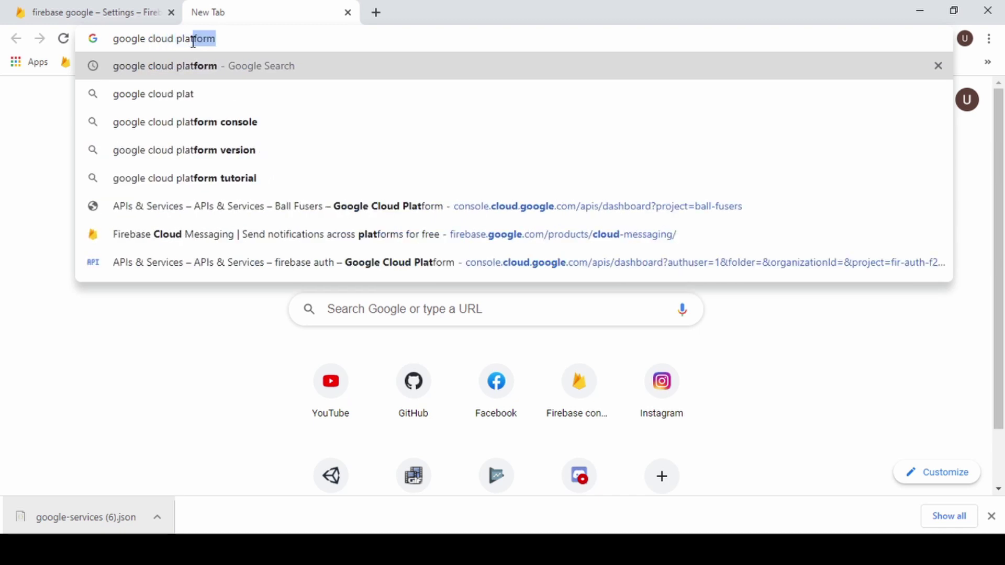
pyautogui.press('Return')
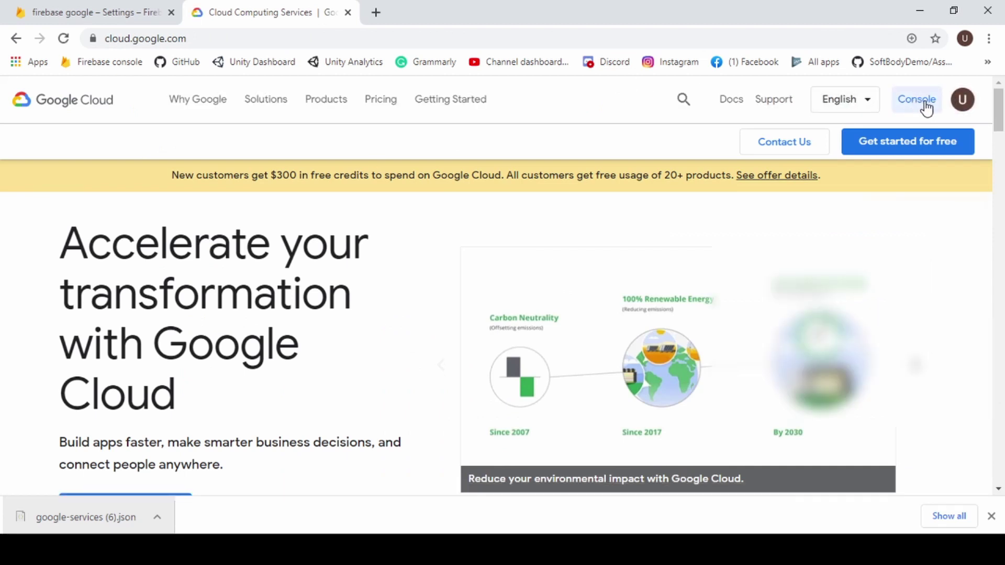
# Open Google Cloud under the other account, go to the Console, and open the project picker.
pyautogui.click(962, 100)
pyautogui.click(817, 314)
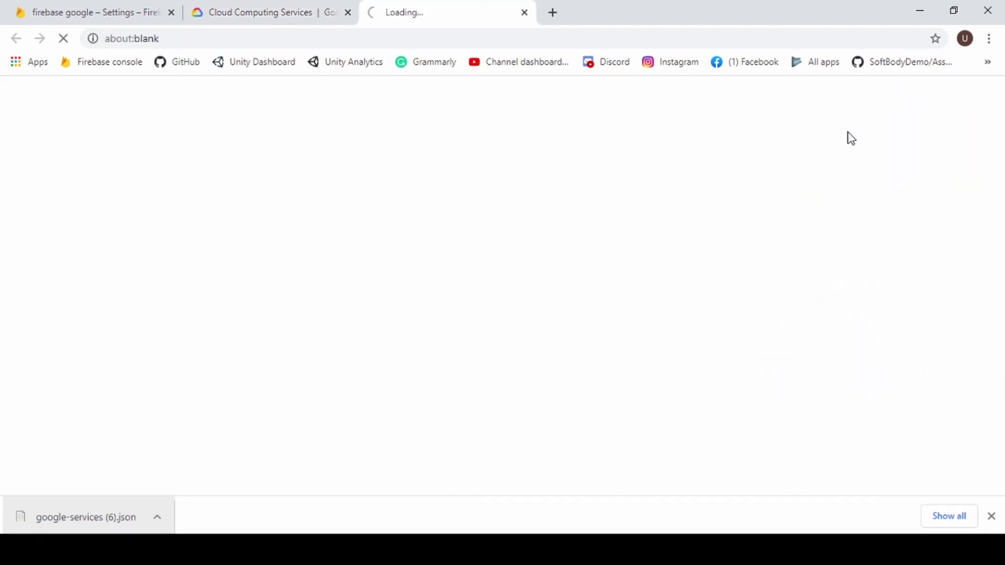
pyautogui.click(347, 12)
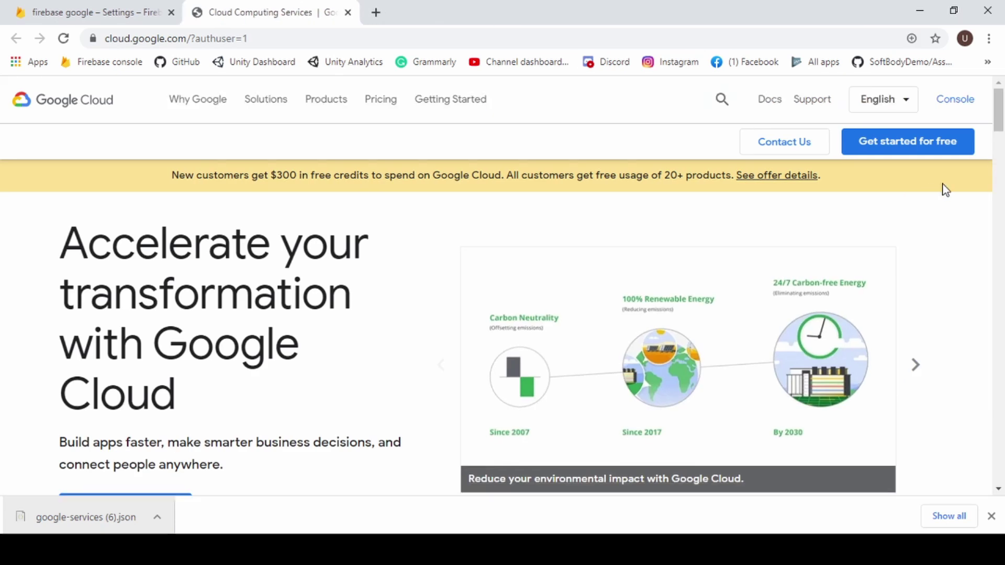
pyautogui.click(926, 109)
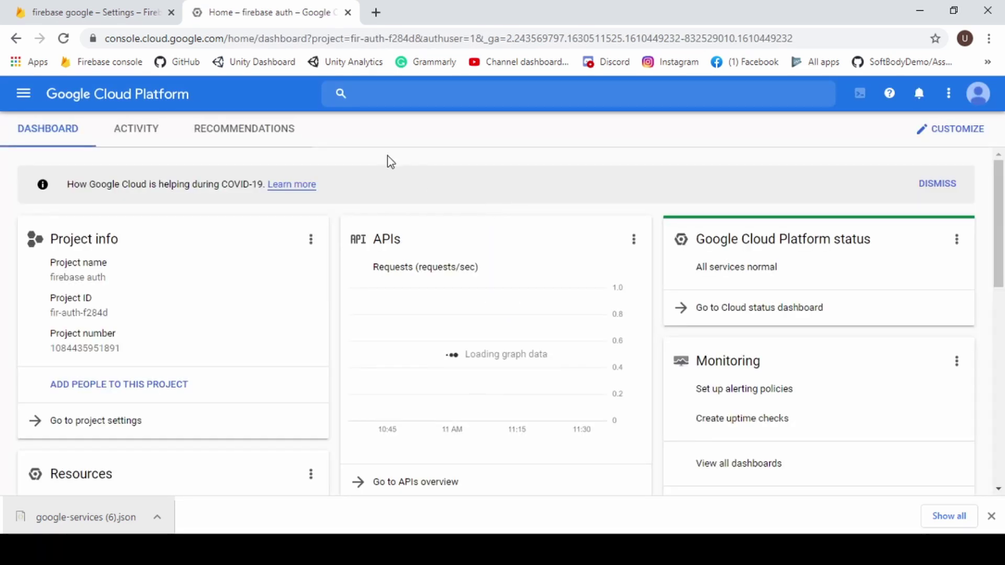
pyautogui.click(278, 100)
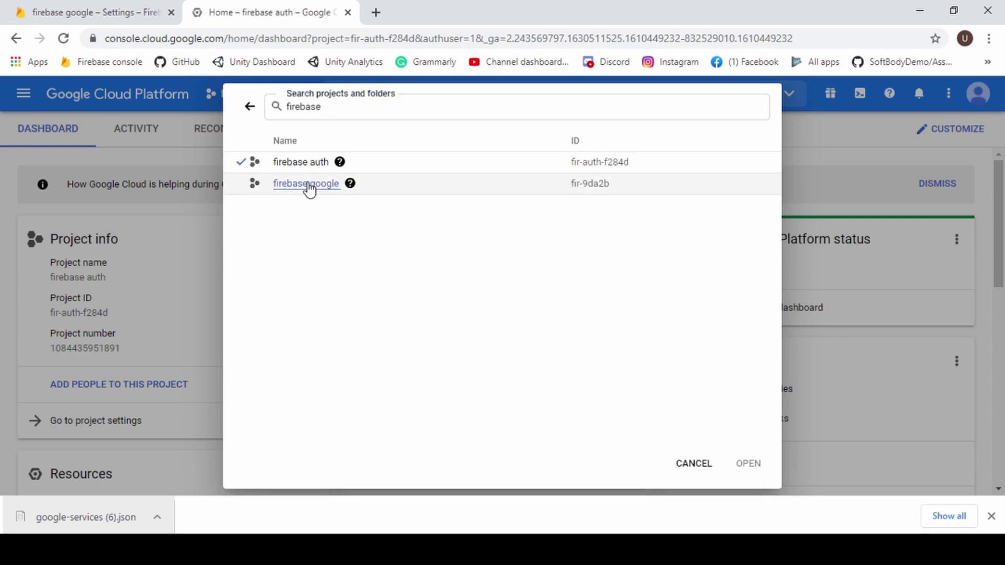
# Switch to firebase google and select the Web client's Client ID under APIs & Services > Credentials.
pyautogui.click(309, 184)
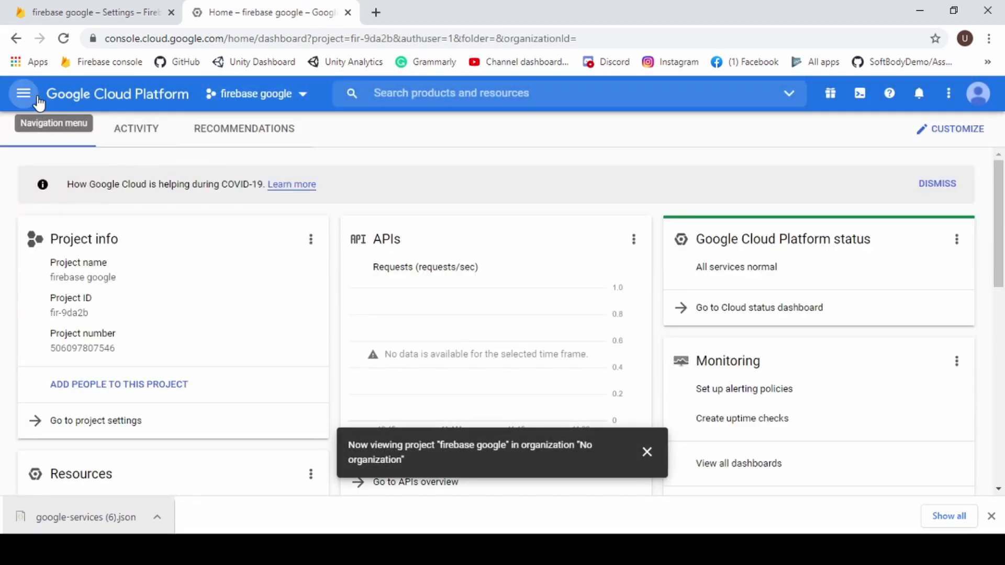
pyautogui.click(23, 93)
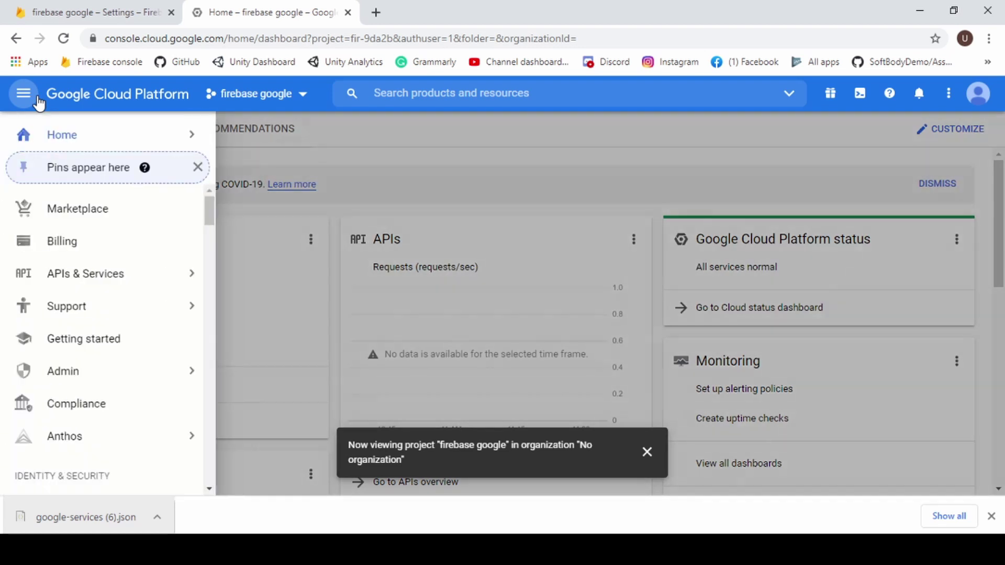
pyautogui.click(112, 281)
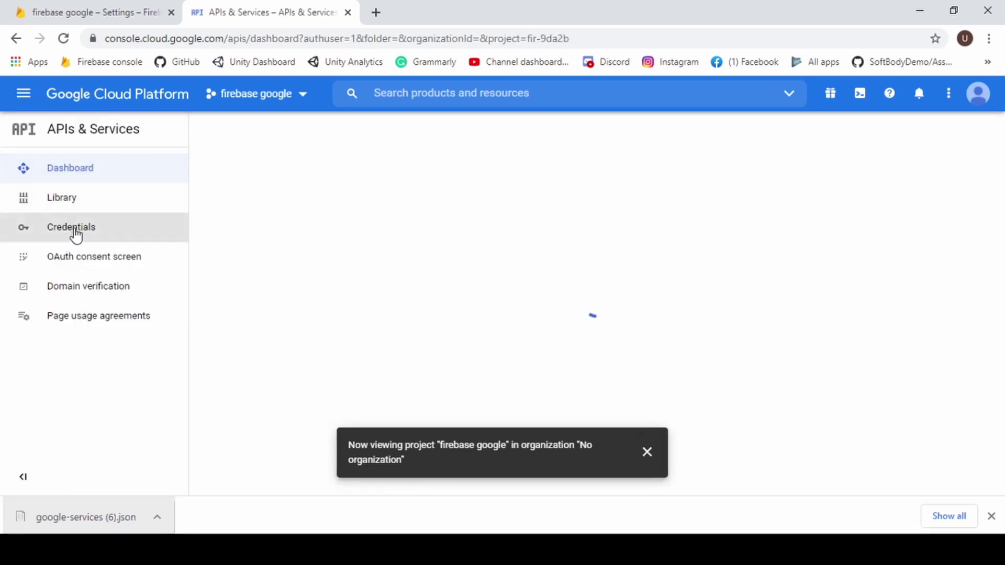
pyautogui.click(75, 234)
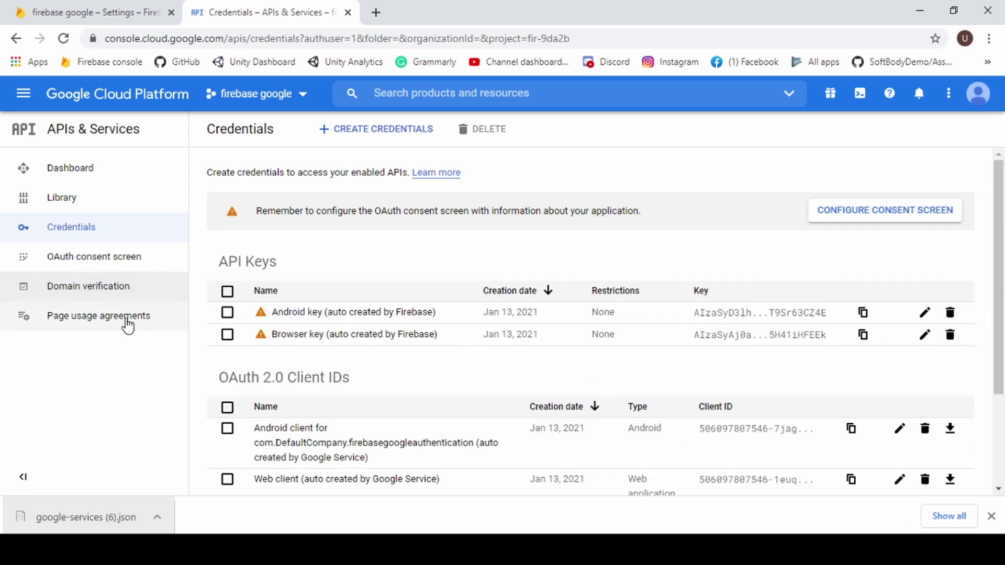
pyautogui.scroll(-1, 350, 442)
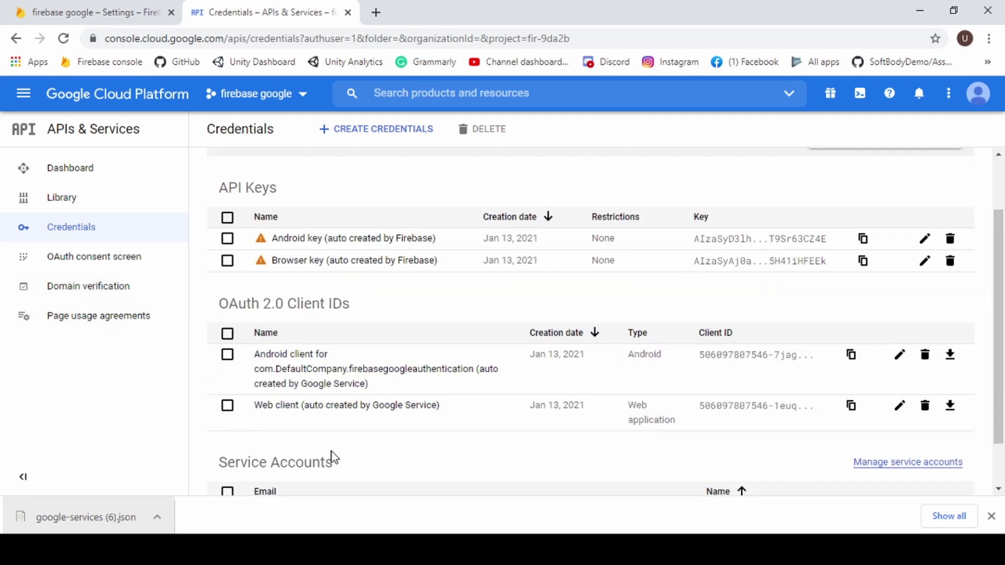
pyautogui.click(340, 412)
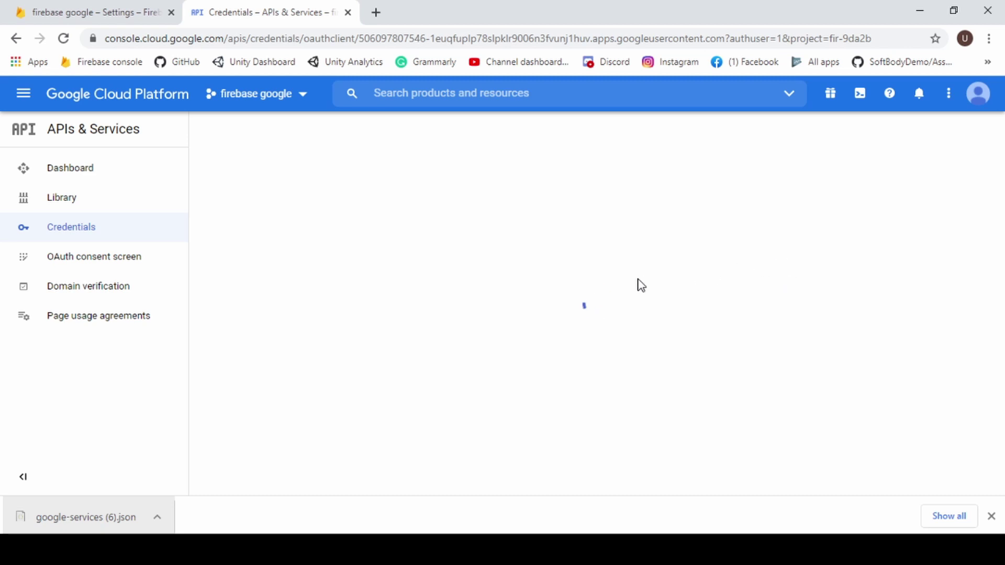
pyautogui.moveTo(691, 191); pyautogui.dragTo(693, 231)
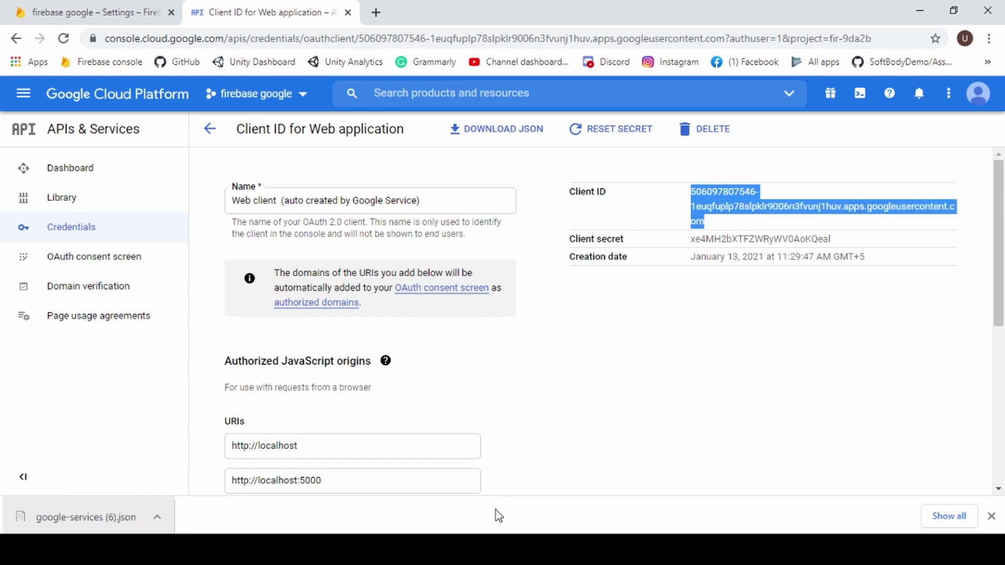
# Paste the copied Client ID into Unity's Web Client Id field.
pyautogui.click(561, 483)
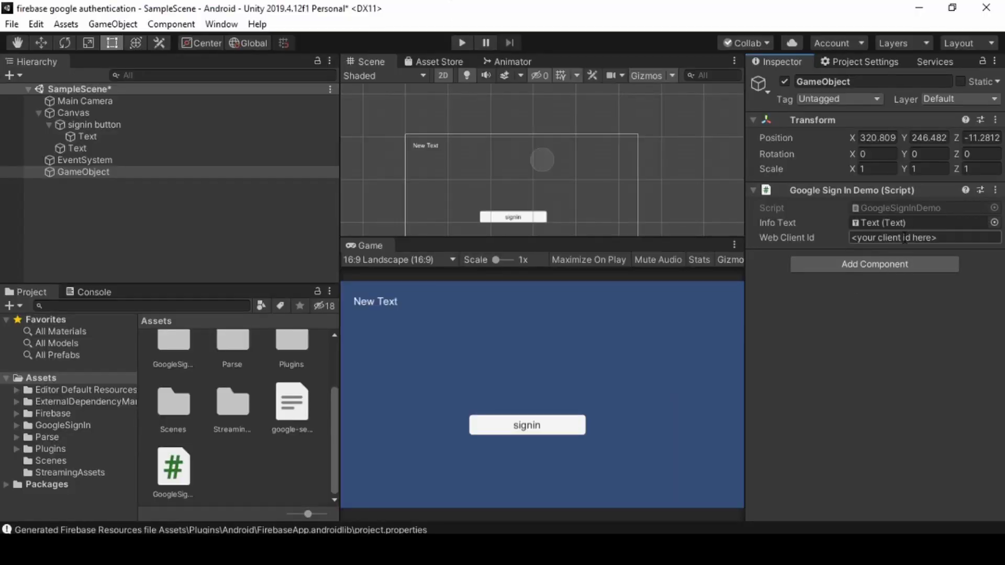
pyautogui.click(908, 238)
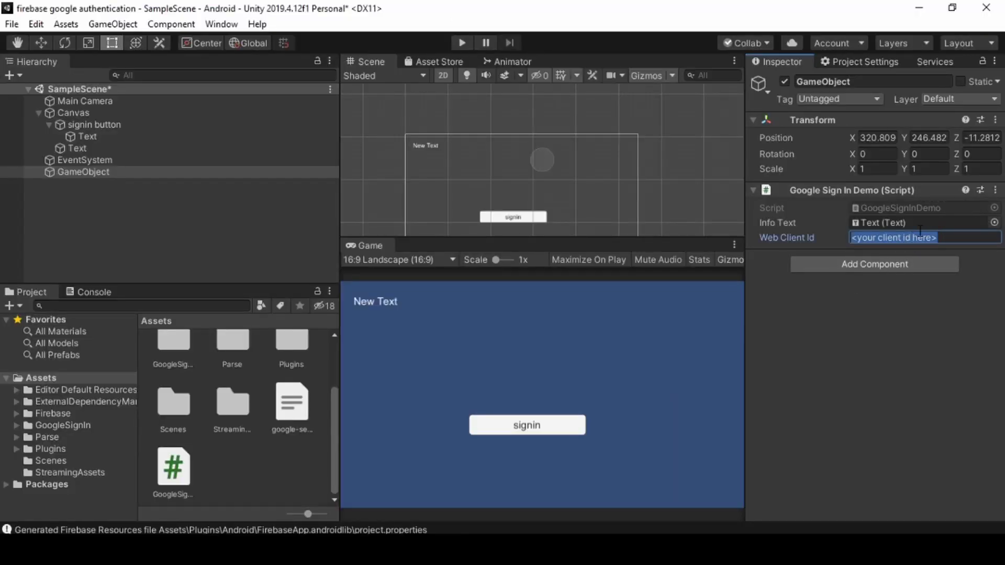
pyautogui.hotkey('ctrl', 'v')
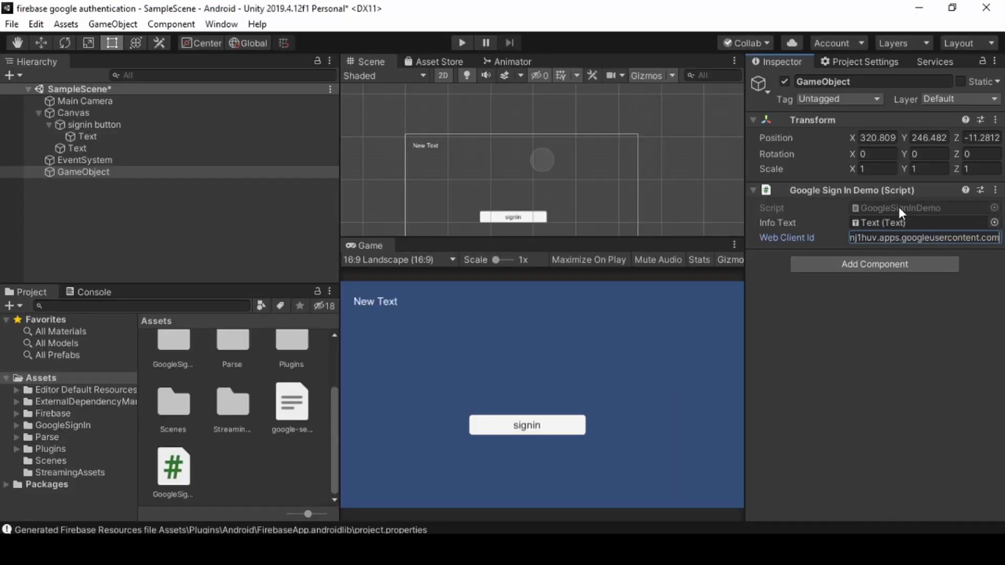
# Add a signin button On Click event targeting GameObject with GoogleSignInDemo.SignInWithGoogle().
pyautogui.click(84, 125)
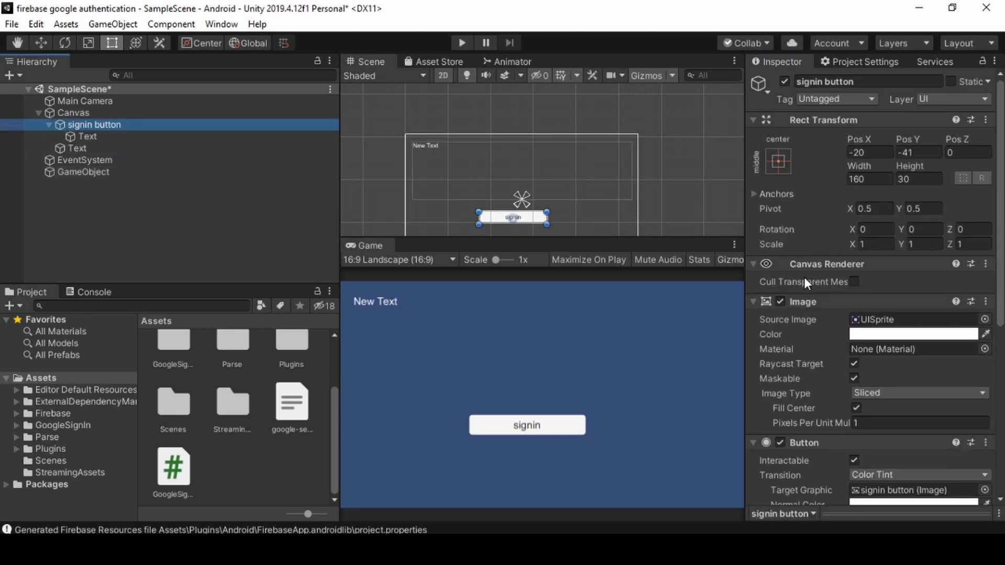
pyautogui.scroll(-5, 888, 353)
pyautogui.click(954, 412)
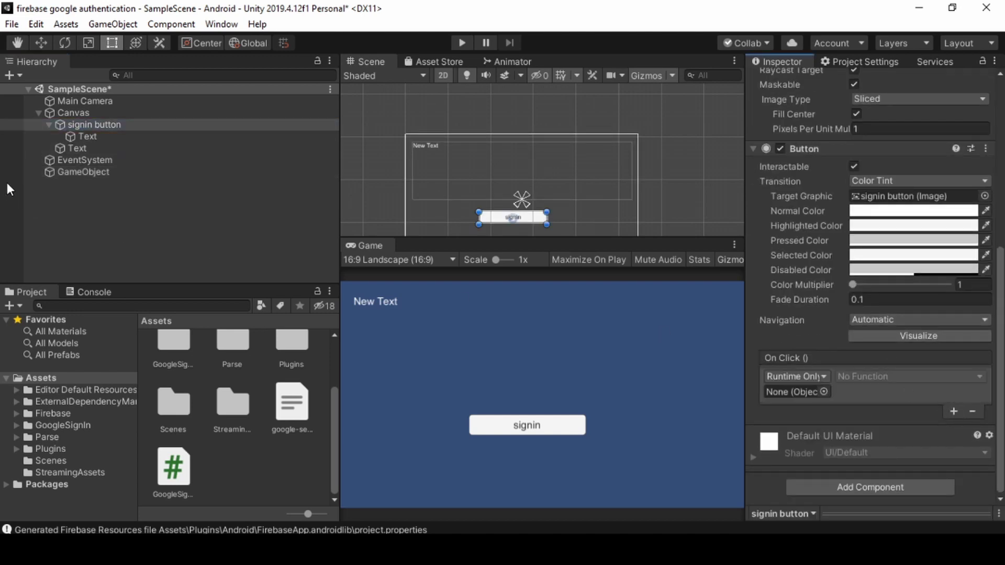
pyautogui.moveTo(94, 174); pyautogui.dragTo(779, 391)
pyautogui.click(885, 377)
pyautogui.moveTo(884, 445)
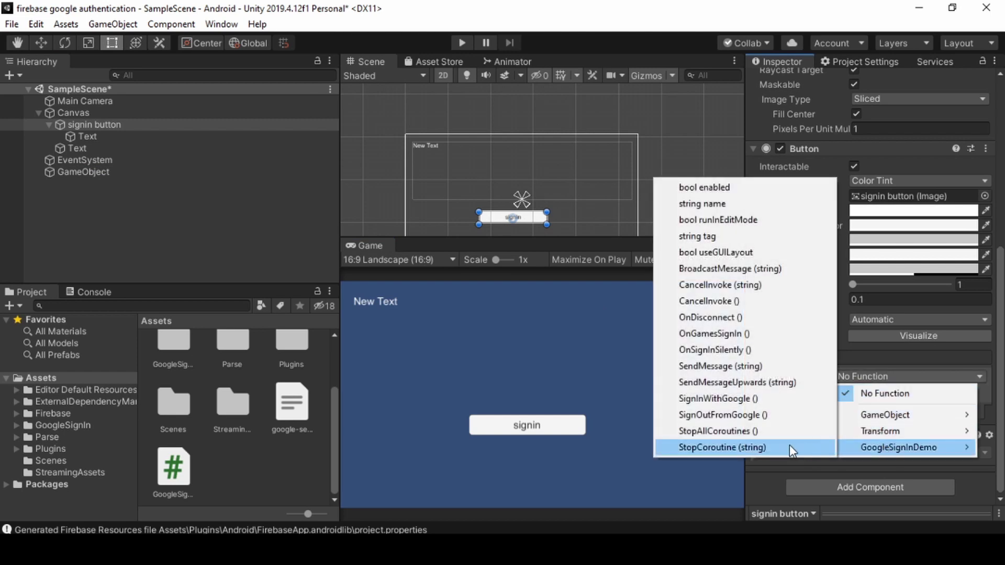
pyautogui.click(762, 399)
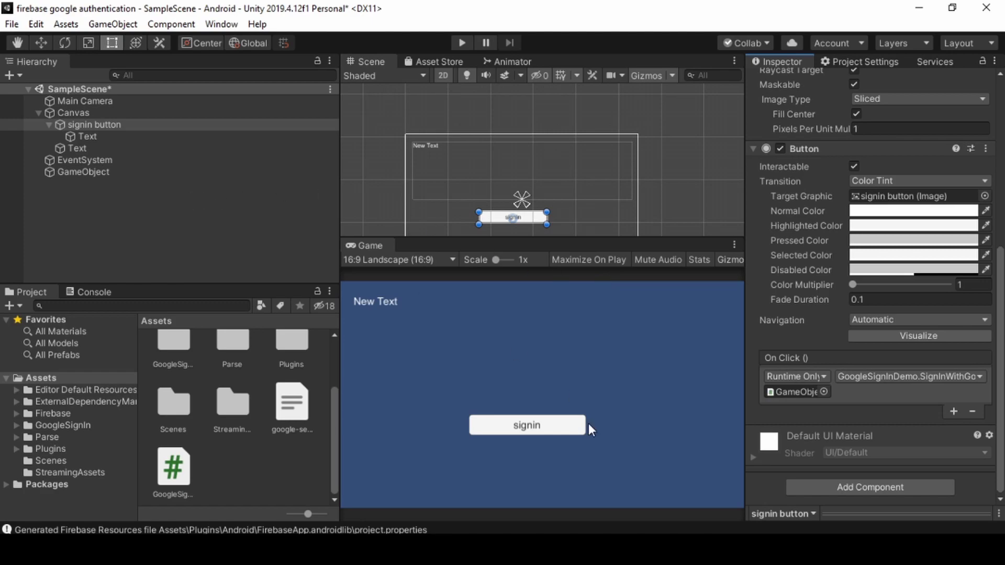
pyautogui.hotkey('alt', 'Tab')
# Open the project's Authentication section and start it with Get started.
pyautogui.click(83, 11)
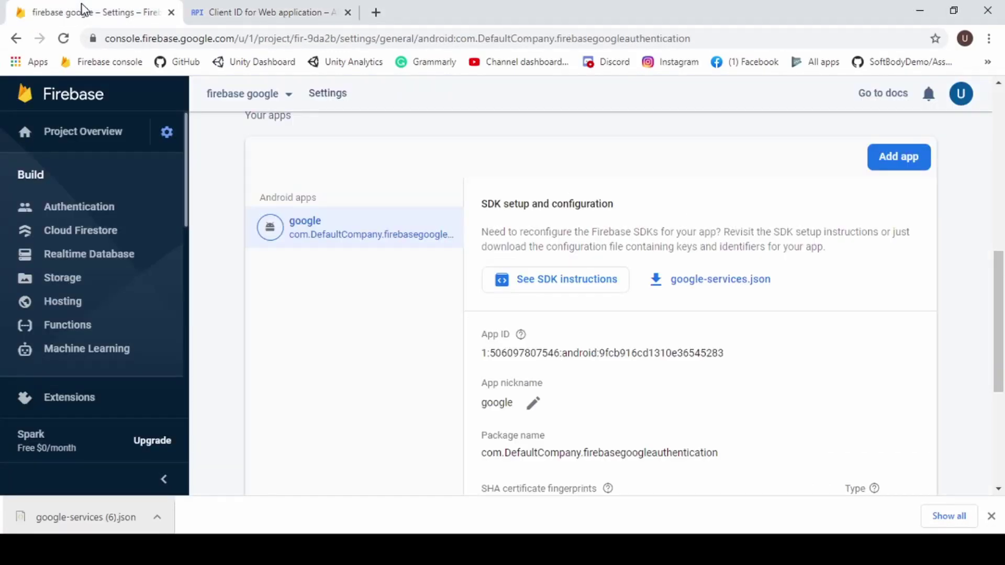
pyautogui.scroll(10, 260, 158)
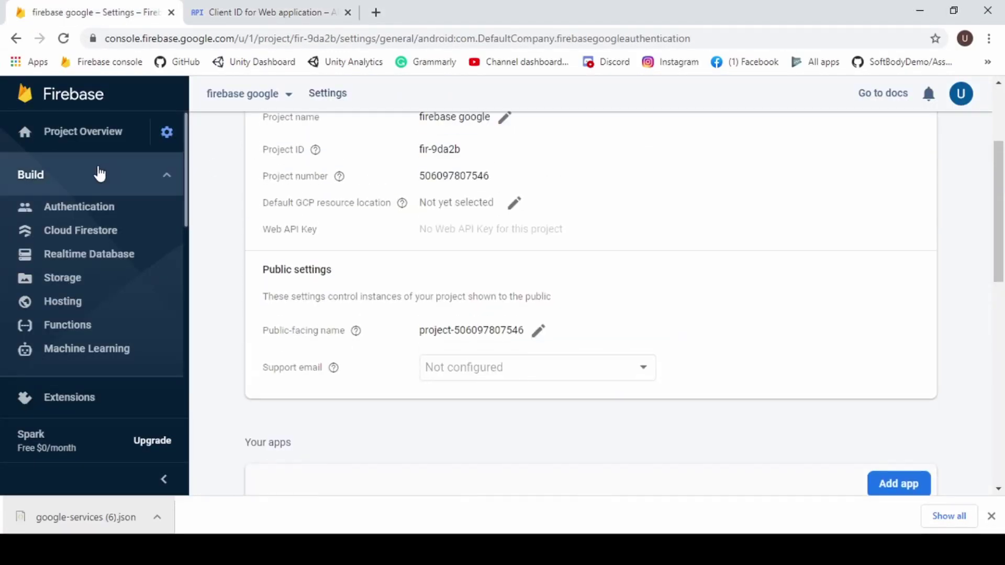
pyautogui.click(85, 219)
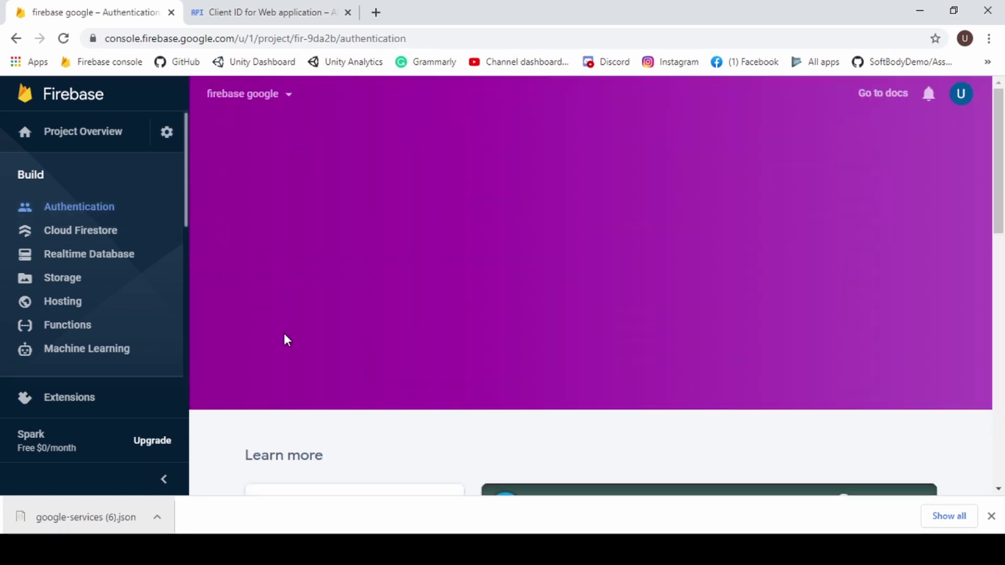
pyautogui.click(301, 299)
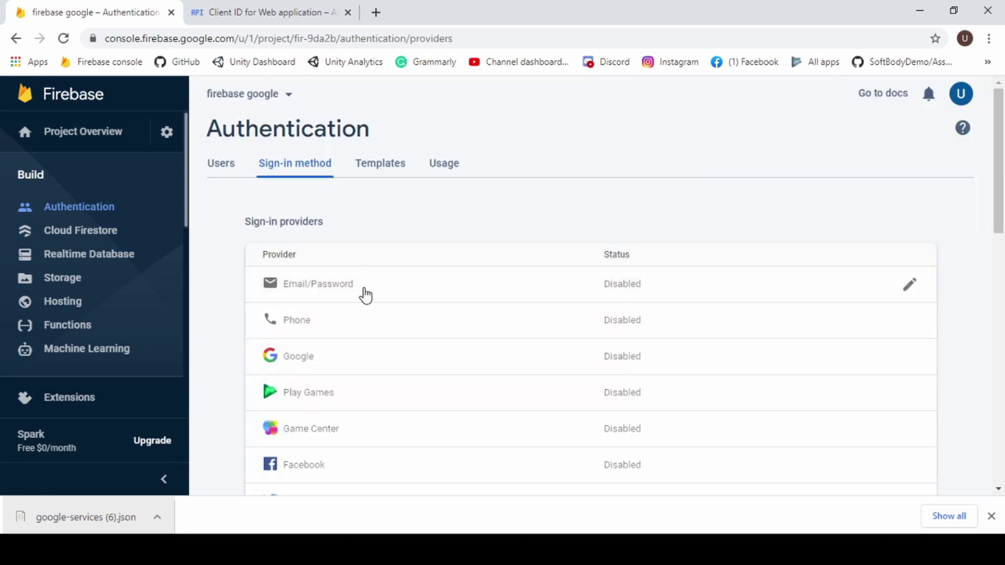
# Enable the Google sign-in provider with the account's address as support email and save.
pyautogui.scroll(-3, 363, 304)
pyautogui.click(301, 209)
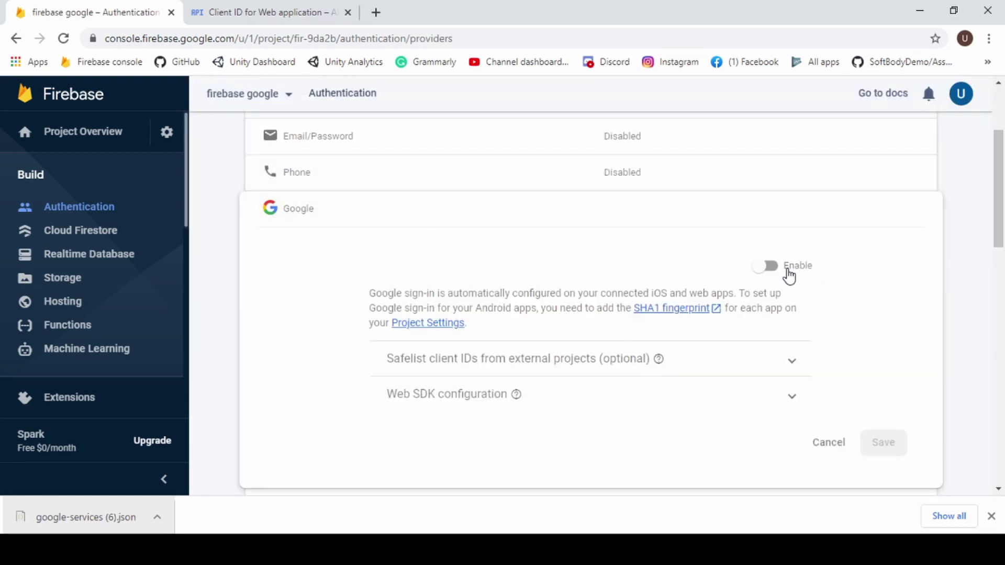
pyautogui.click(769, 269)
pyautogui.scroll(-4, 703, 293)
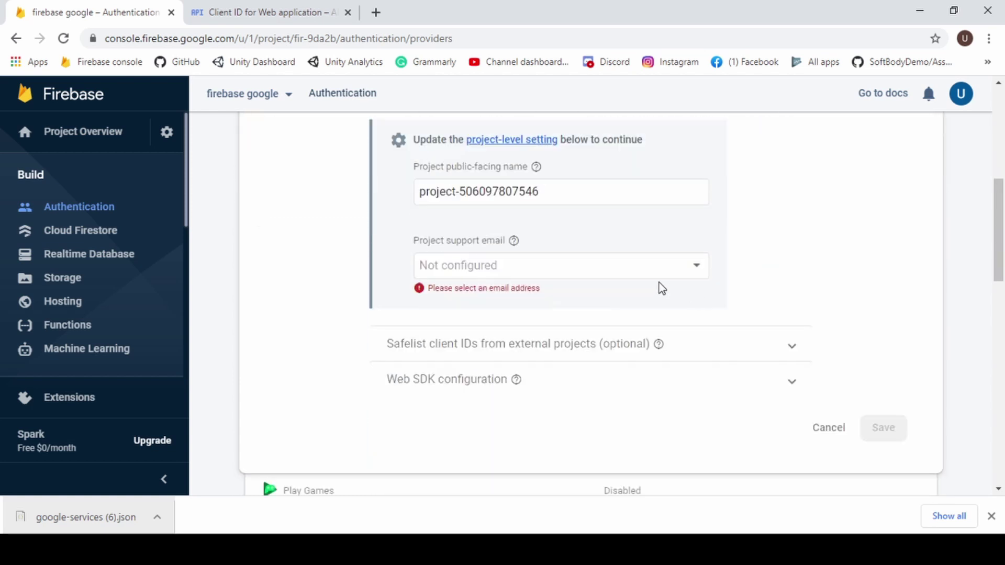
pyautogui.click(586, 265)
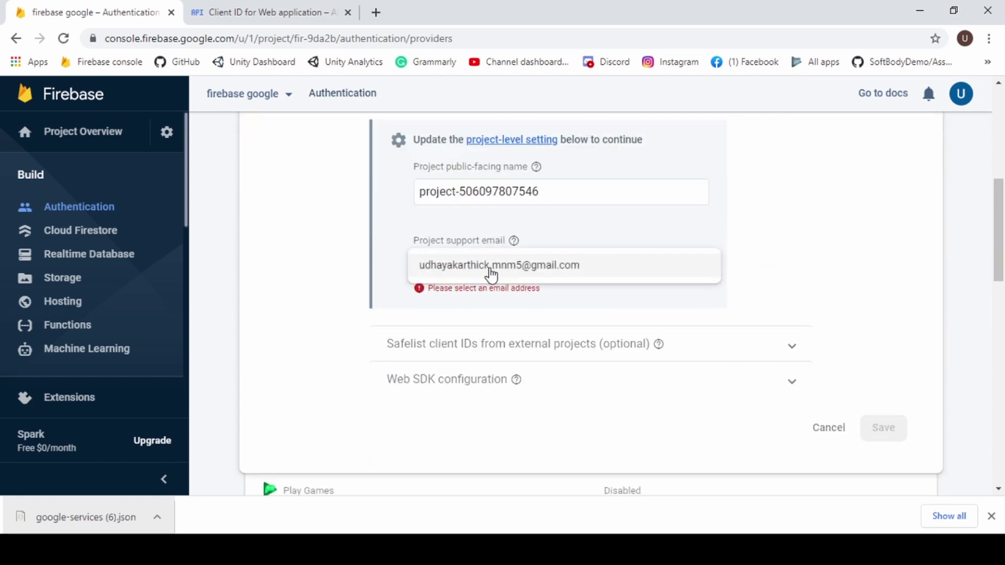
pyautogui.click(526, 272)
pyautogui.scroll(-3, 717, 306)
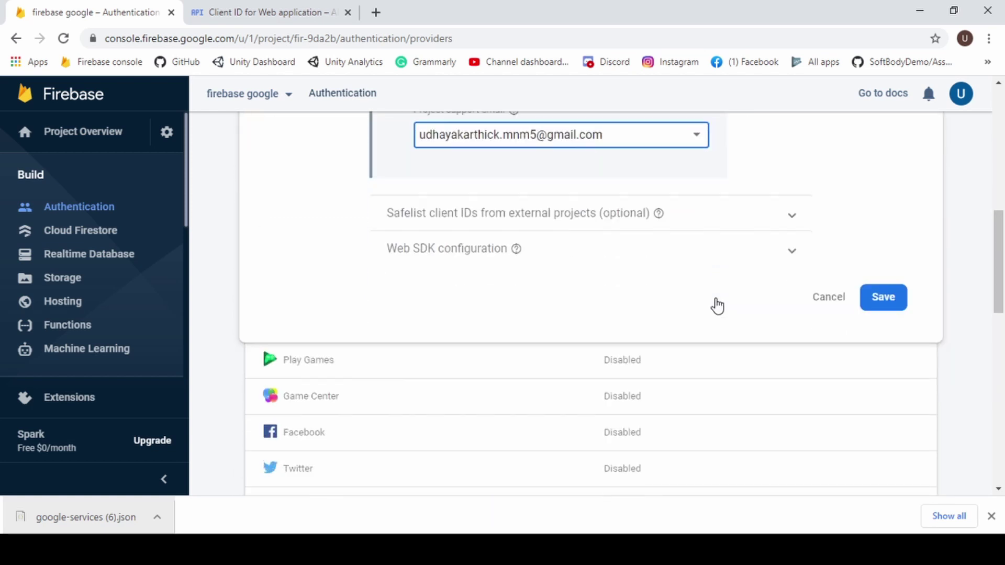
pyautogui.click(663, 234)
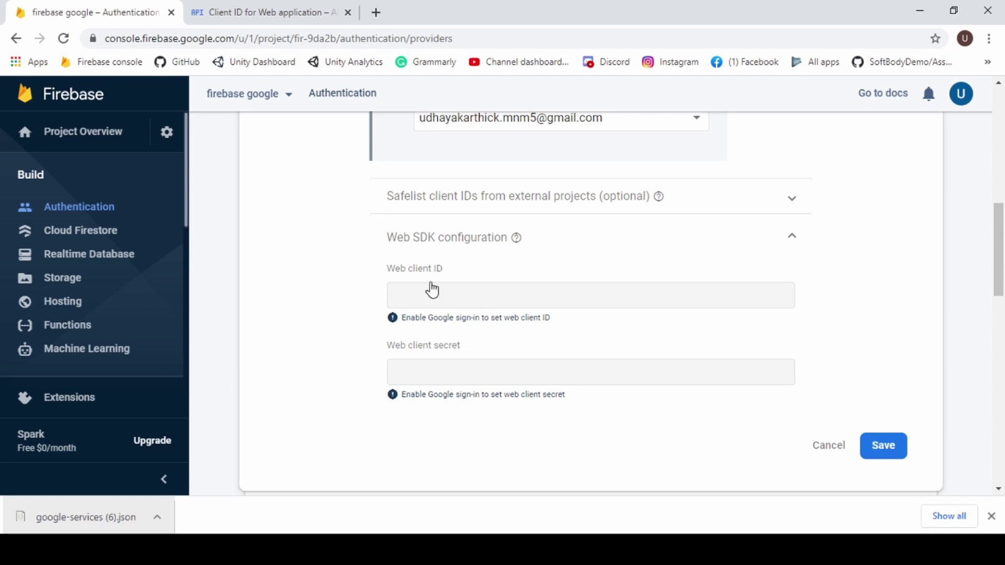
pyautogui.scroll(-2, 598, 260)
pyautogui.click(881, 375)
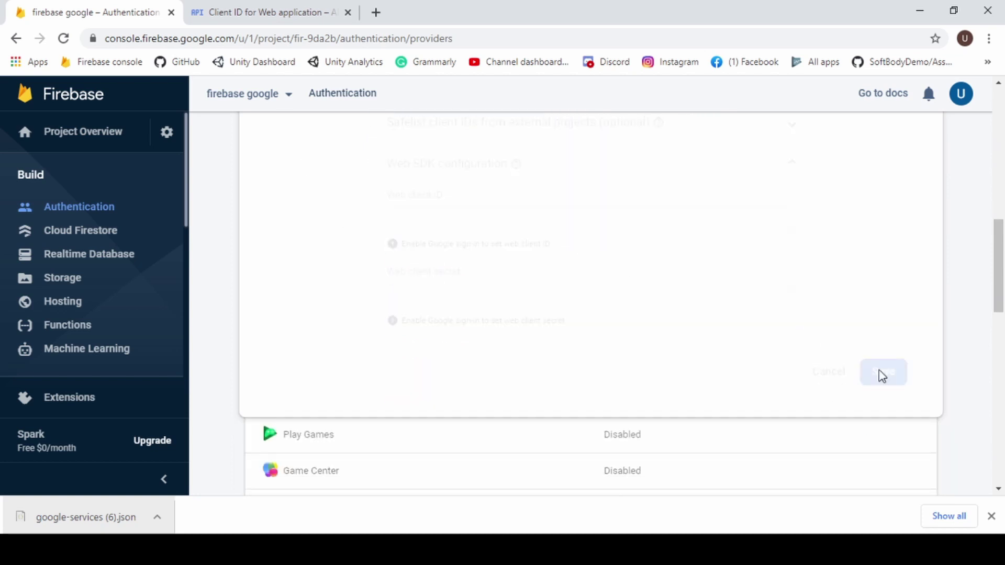
# Open the Authentication Users tab.
pyautogui.scroll(3, 607, 278)
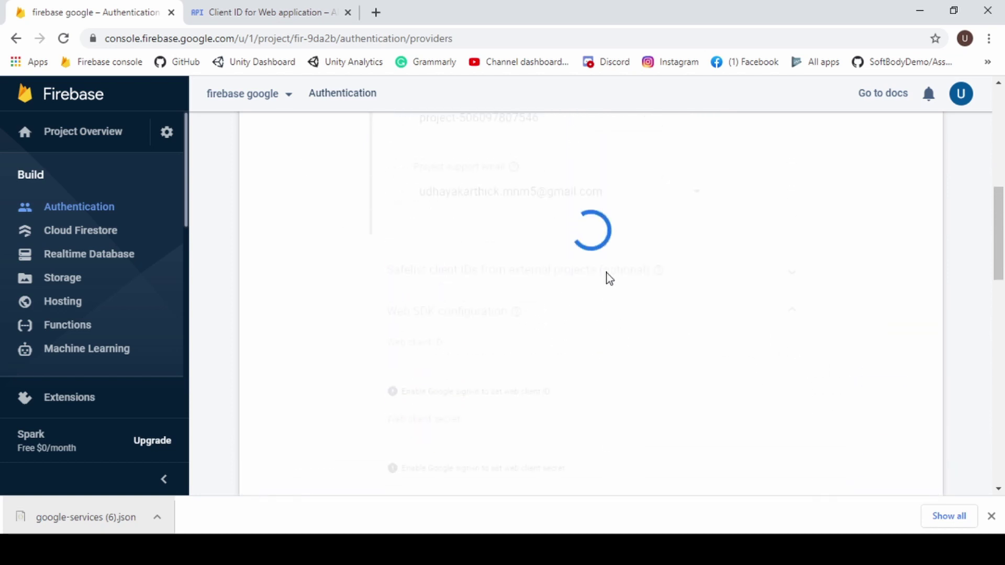
pyautogui.scroll(-2, 607, 278)
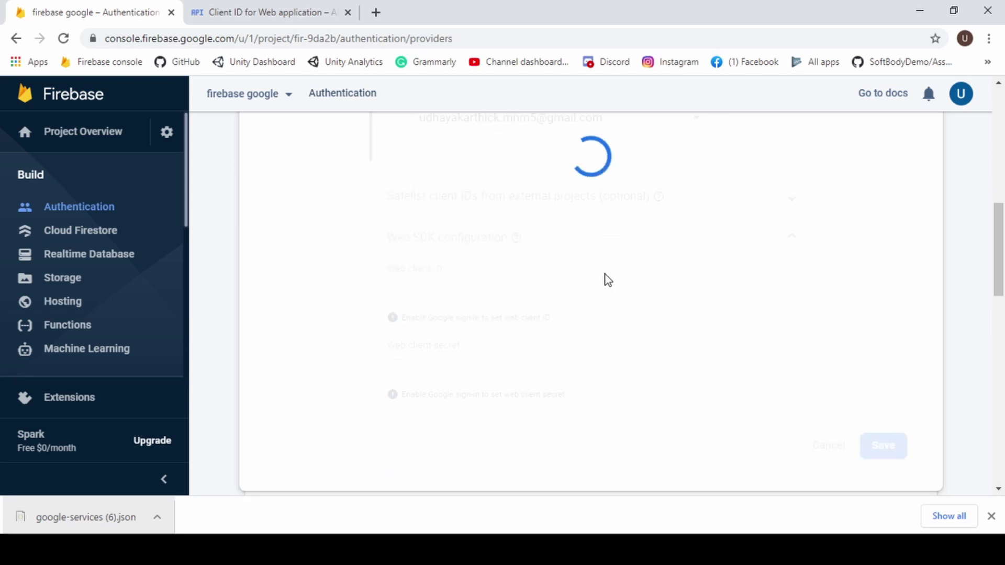
pyautogui.scroll(7, 602, 283)
pyautogui.scroll(2, 818, 384)
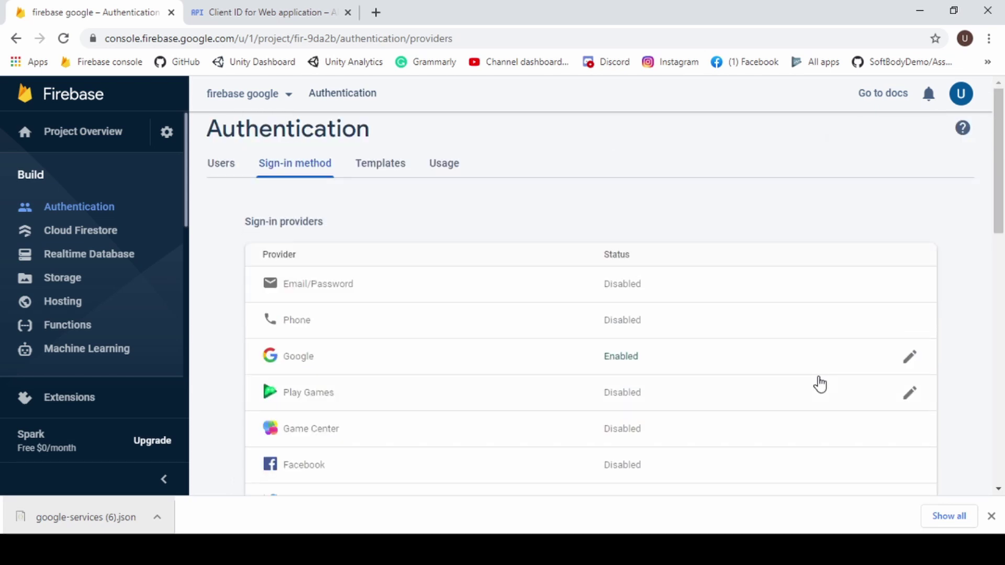
pyautogui.click(210, 171)
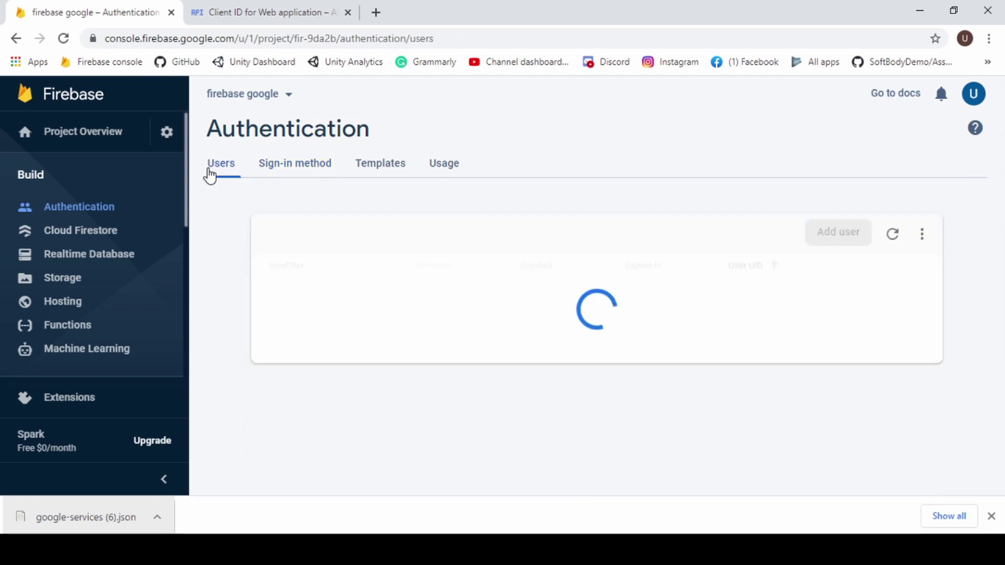
# Build and Run the app as 'google' on the Desktop, dismissing the outdated SDK warning.
pyautogui.click(490, 507)
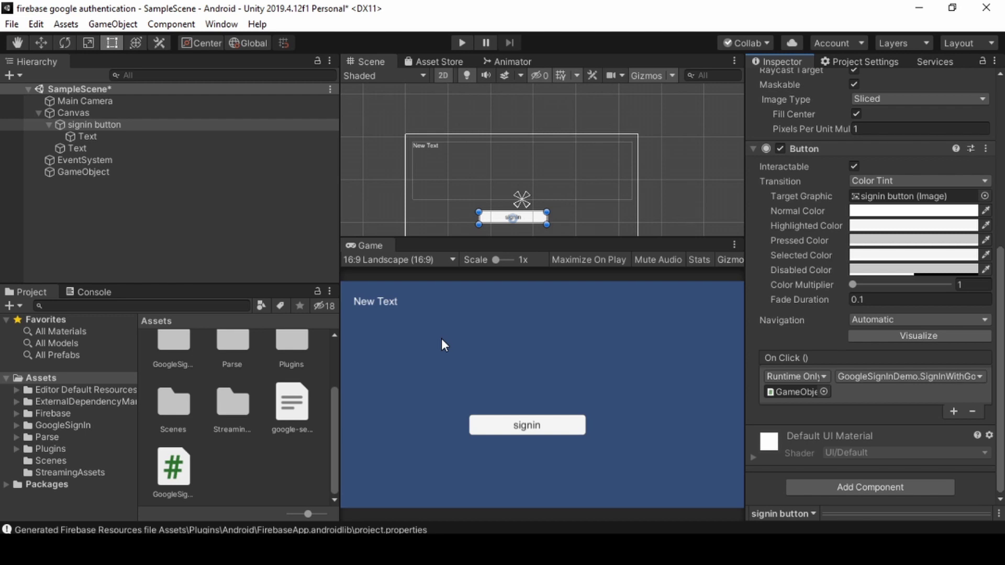
pyautogui.click(12, 24)
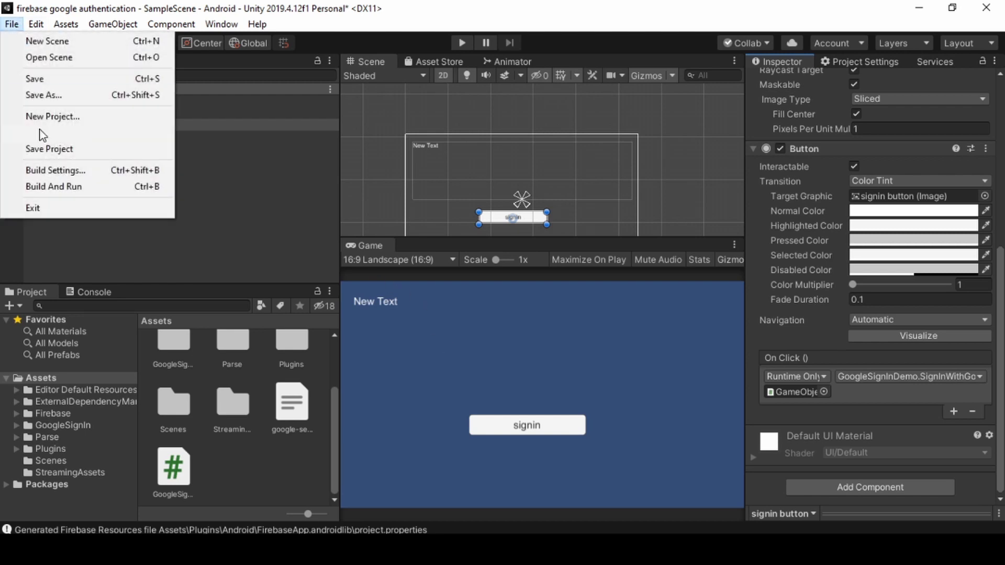
pyautogui.click(52, 187)
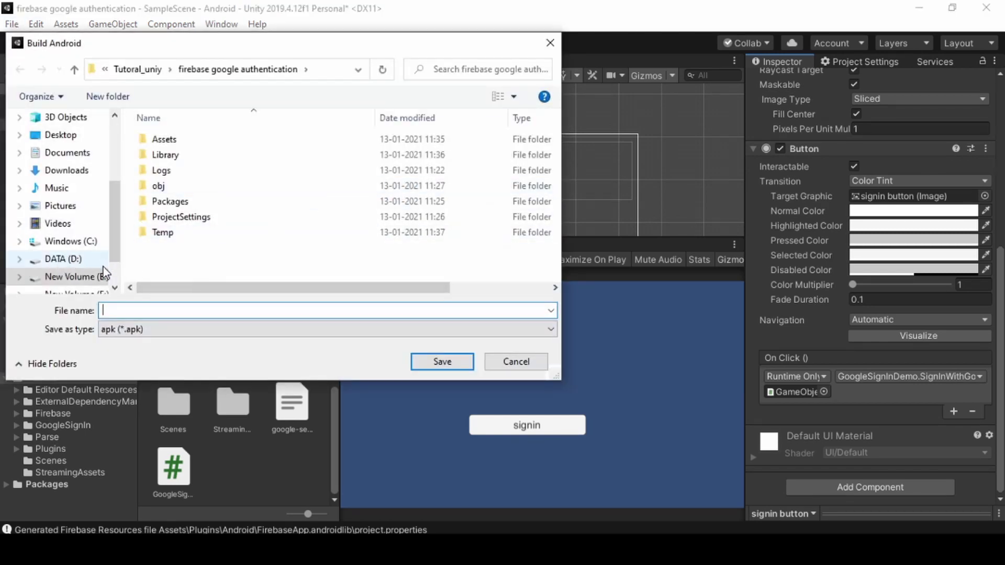
pyautogui.click(66, 137)
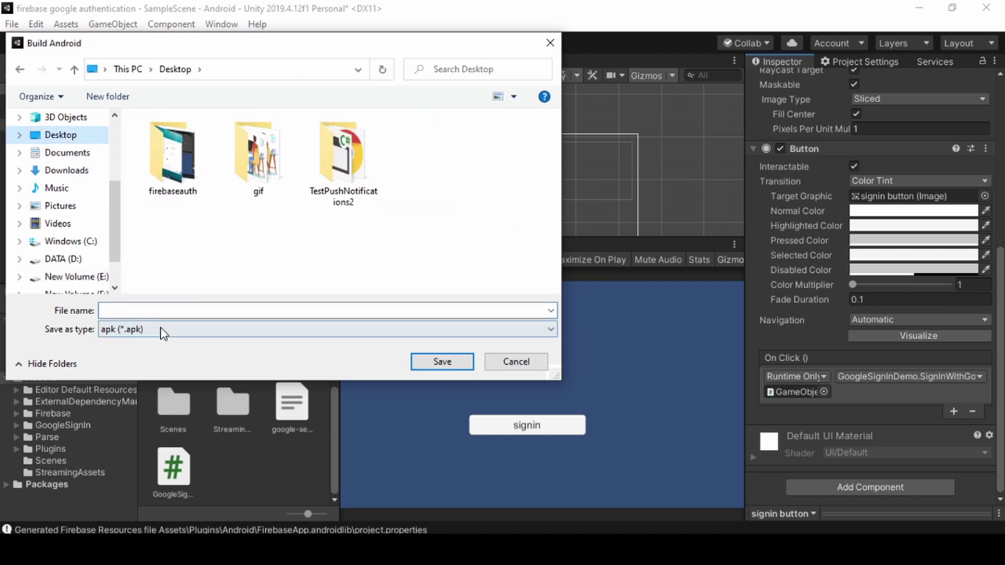
pyautogui.click(167, 312)
pyautogui.write('google')
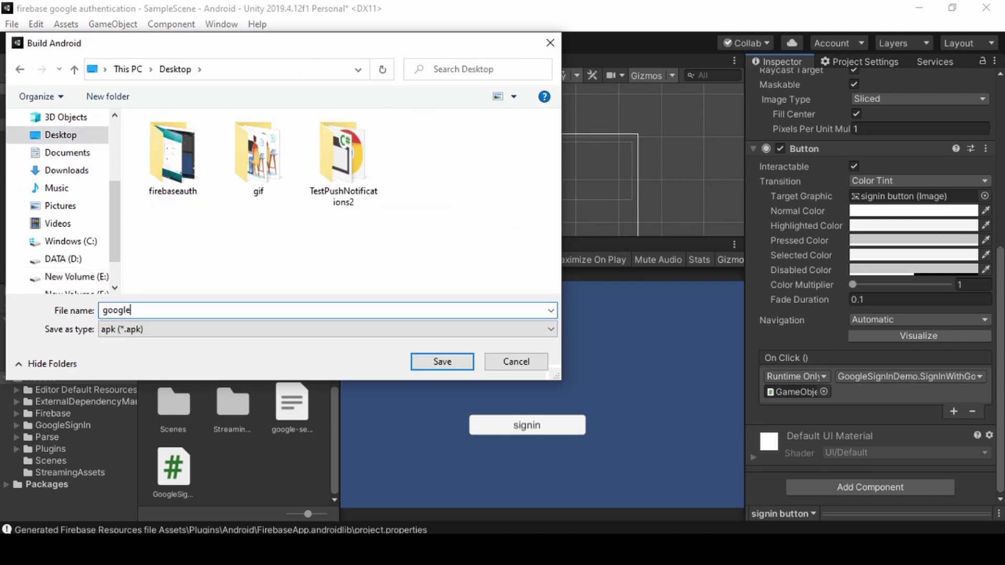
pyautogui.press('Return')
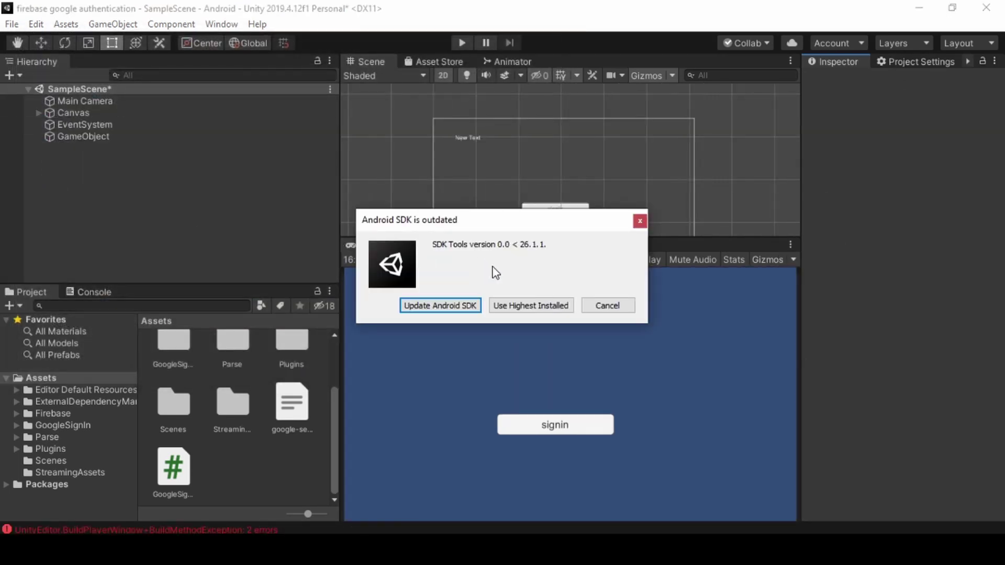
pyautogui.click(516, 306)
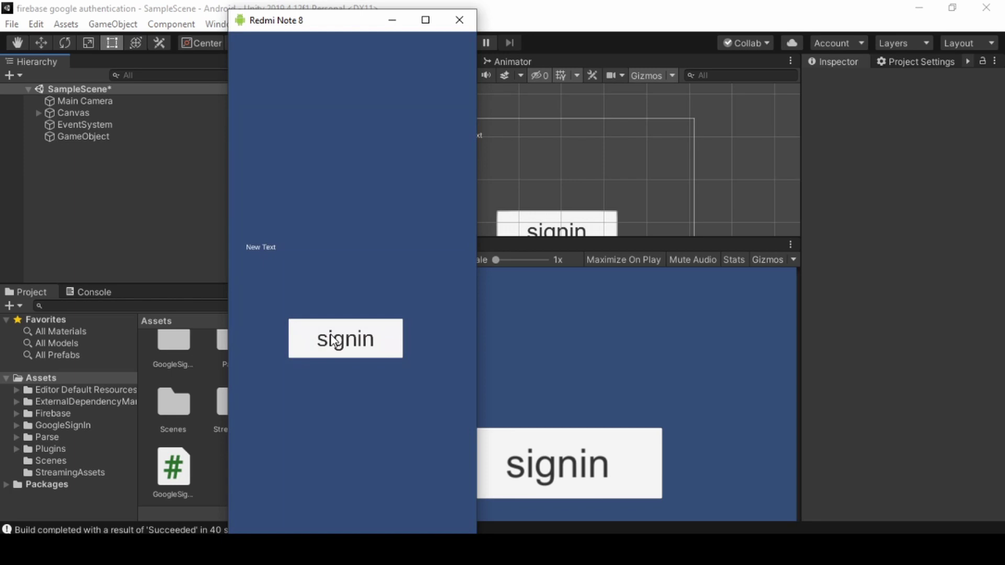
# Tap signin in the mirrored app and choose a Google account to sign in with.
pyautogui.click(335, 341)
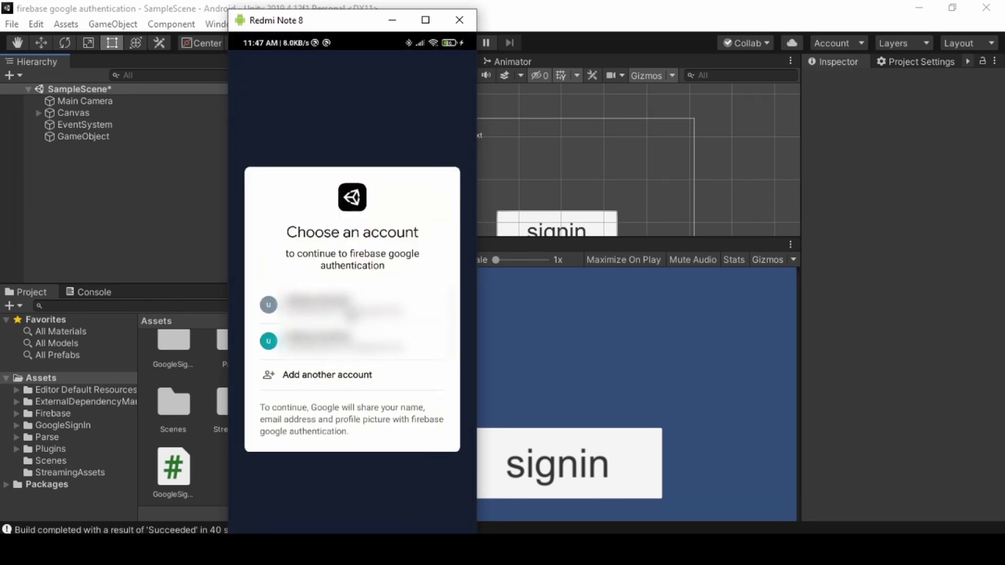
pyautogui.click(348, 309)
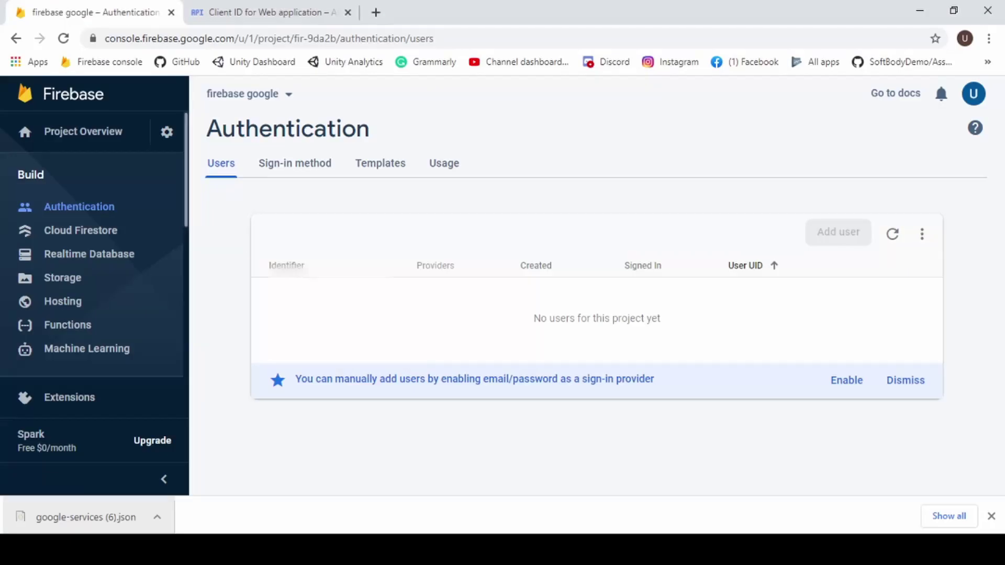
# Reload the Firebase Users page, highlight the new Google user's identifier, and return to Unity.
pyautogui.click(70, 42)
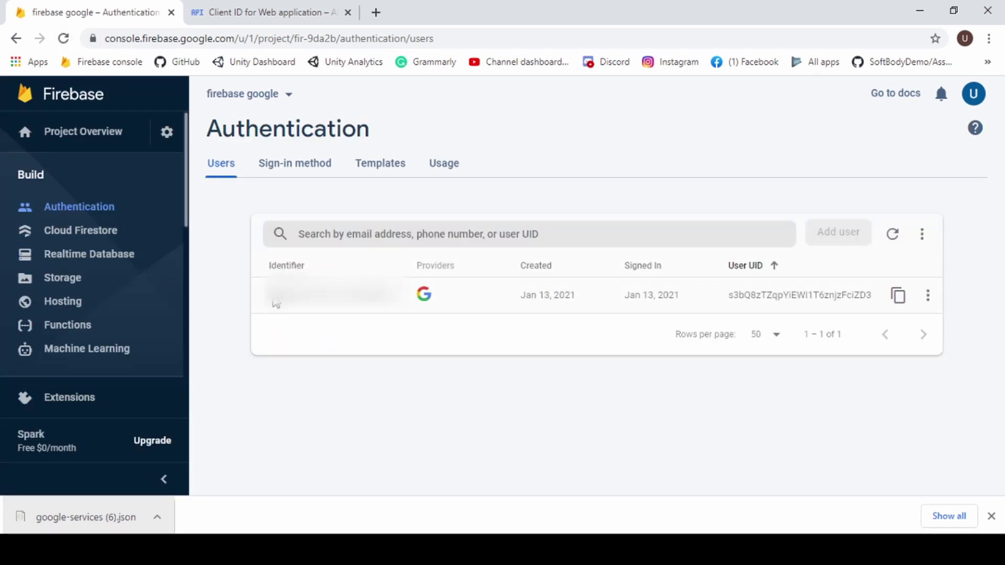
pyautogui.moveTo(267, 296); pyautogui.dragTo(404, 298)
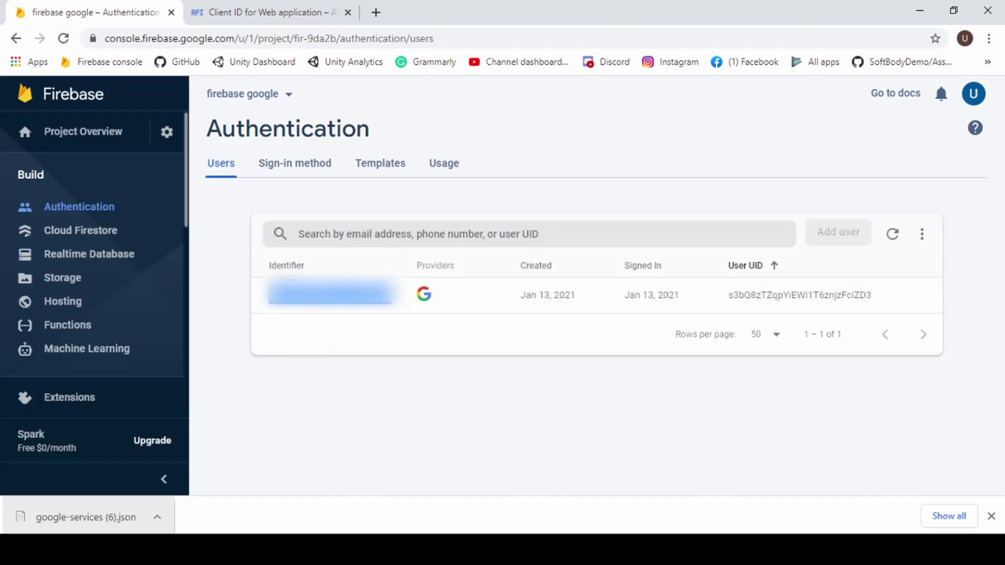
pyautogui.hotkey('alt', 'Tab')
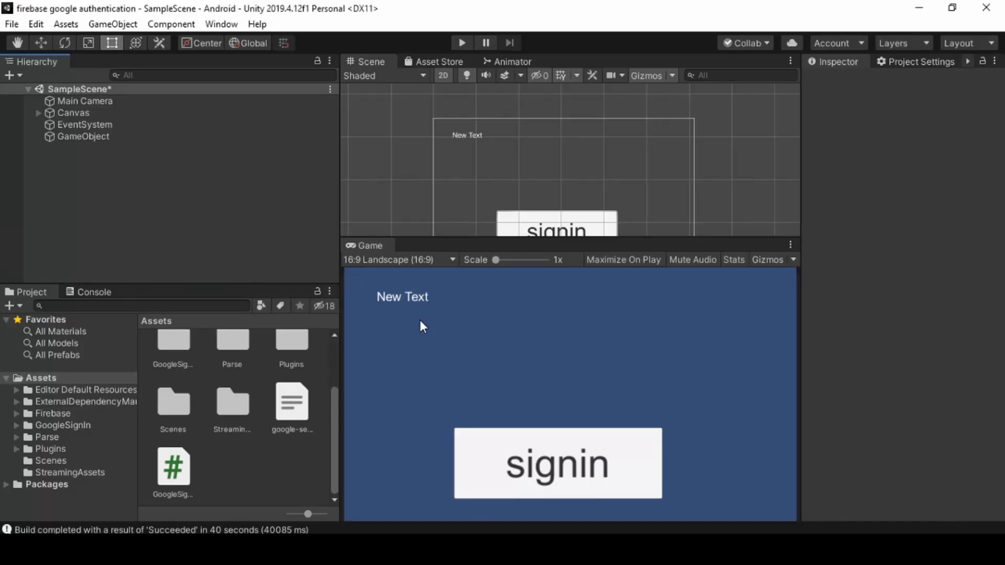